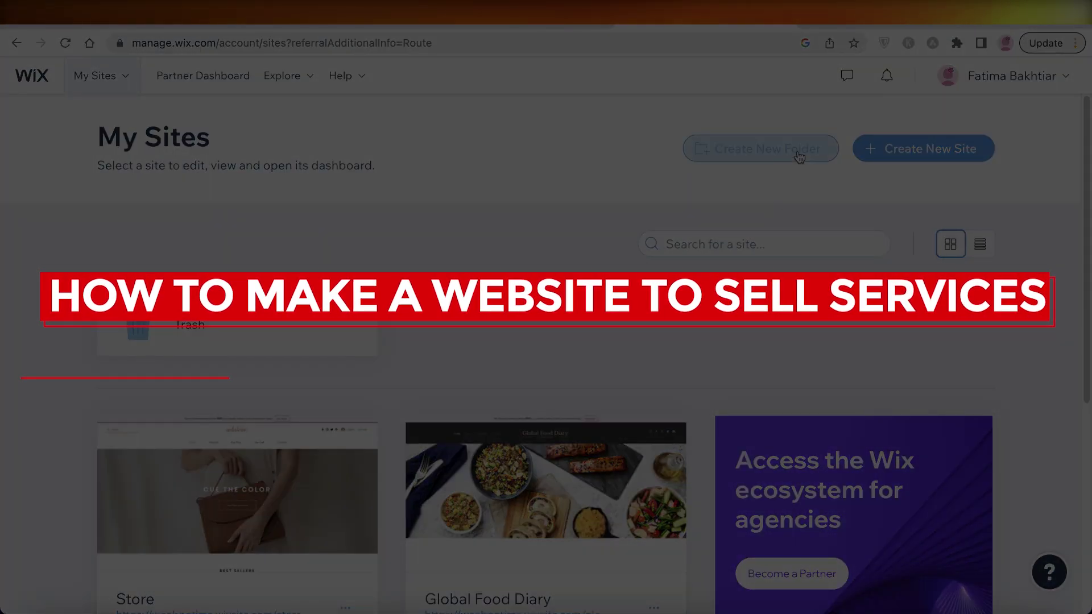
- Start a new site on the Wix platform, skip the website-type questions, and begin with a template
click(908, 149)
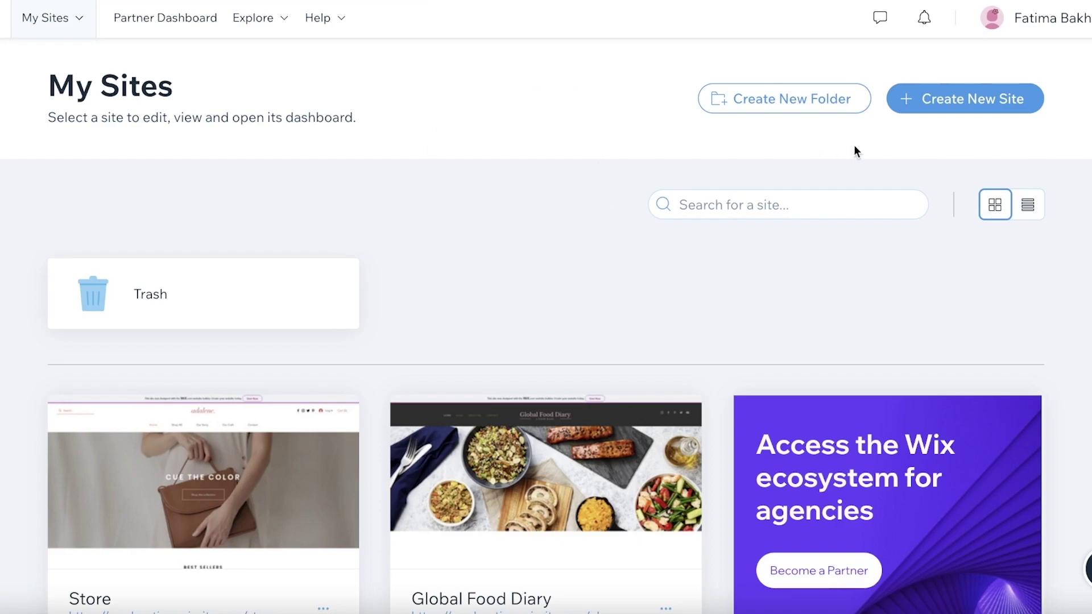
click(934, 108)
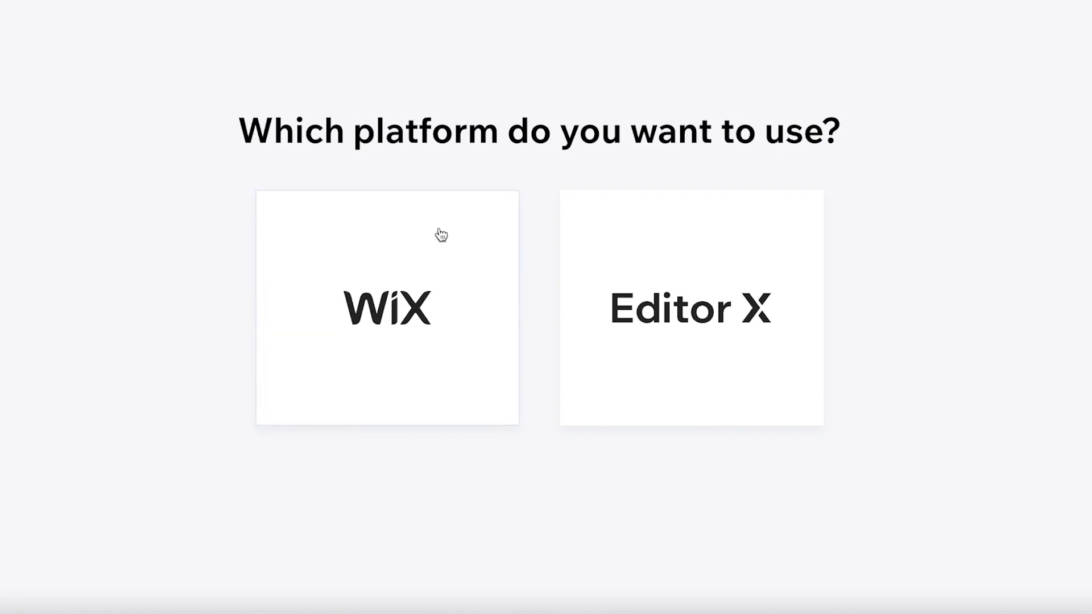
click(350, 199)
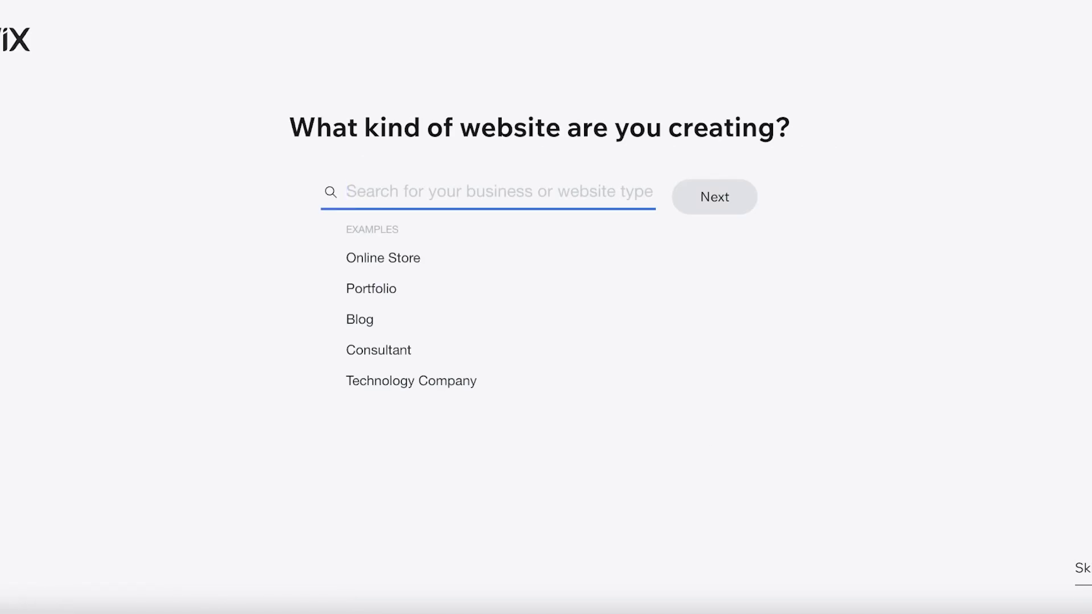
click(1087, 570)
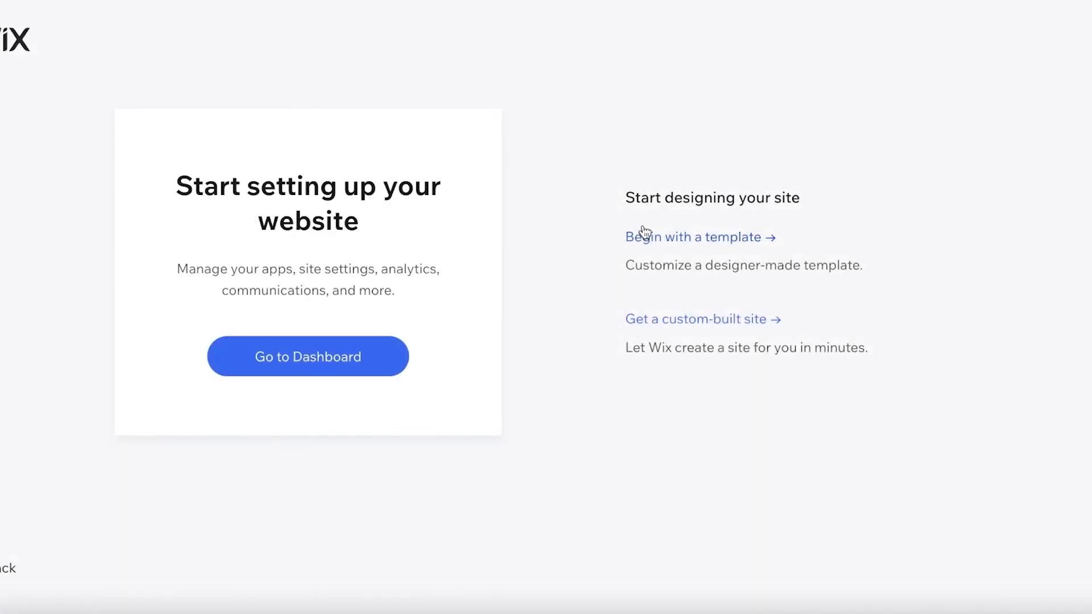
click(655, 242)
scroll(732, 261, down, 5)
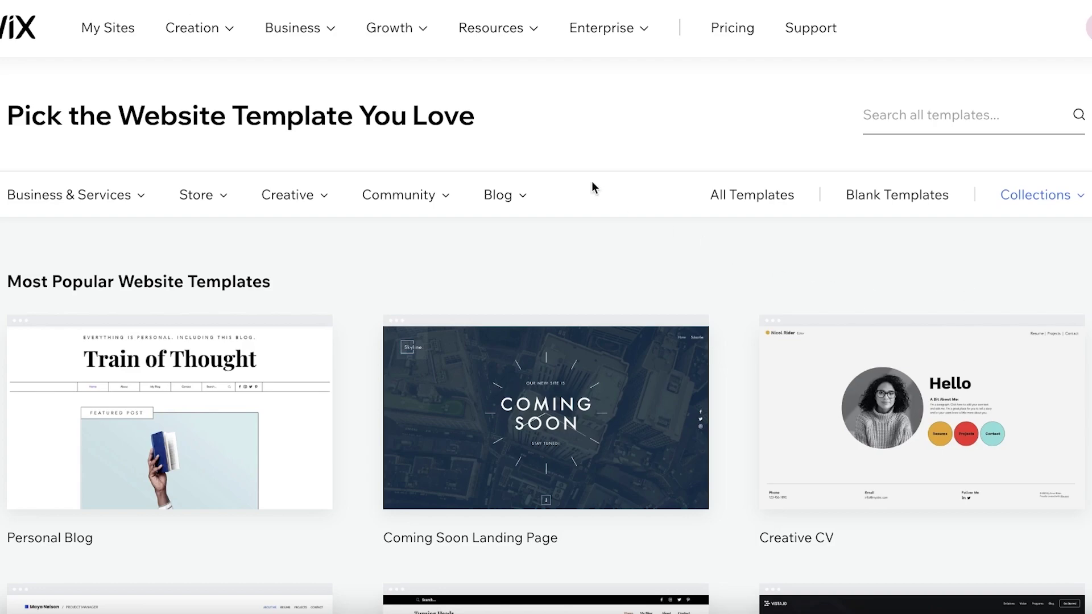
- Browse the store templates, first the CBD category and the full Online Store selection after it
click(935, 118)
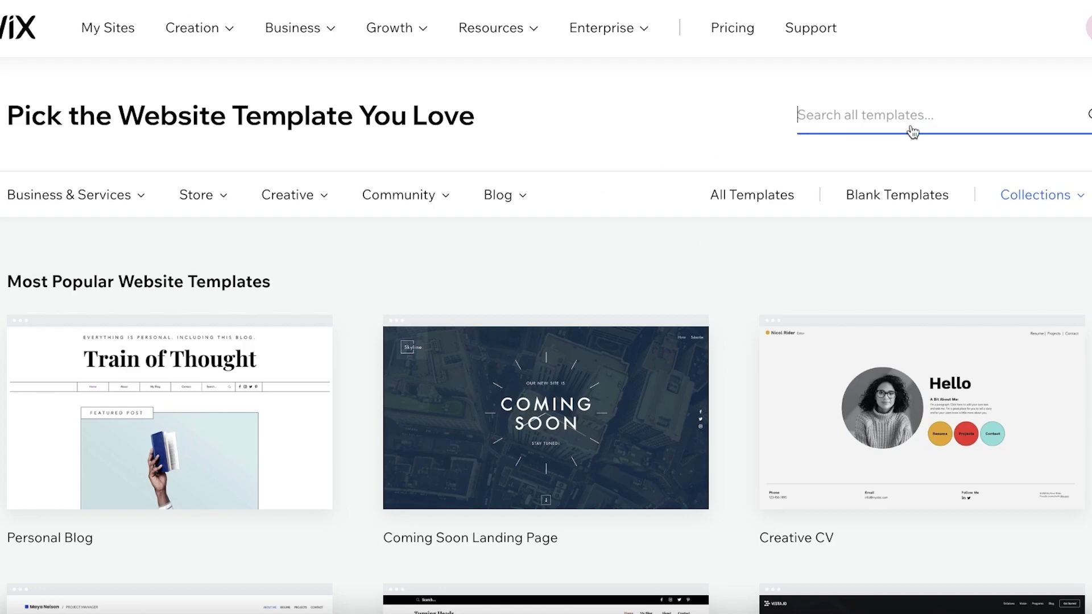
click(189, 205)
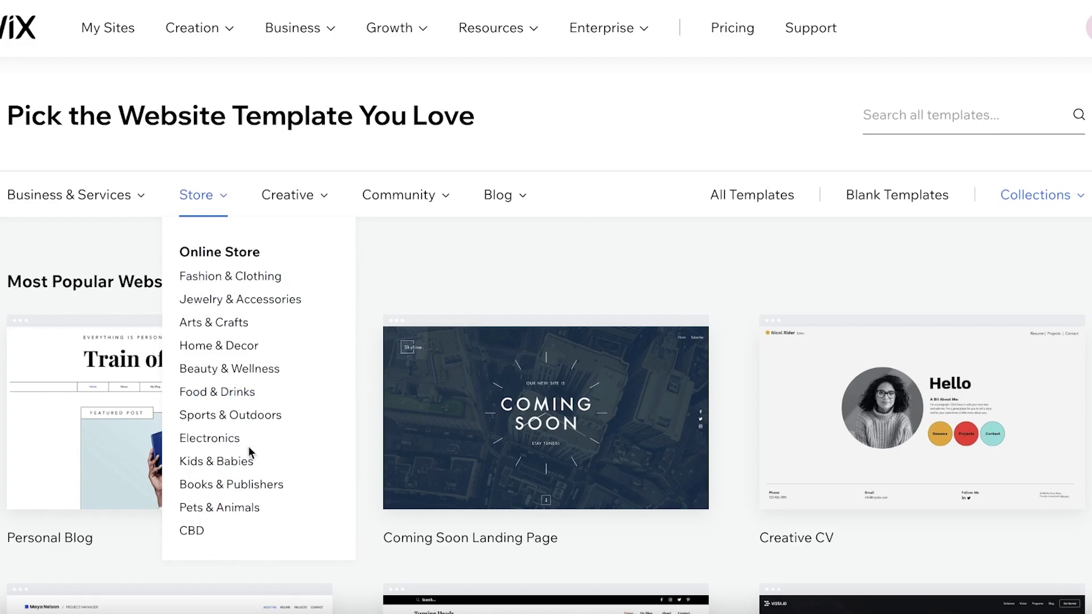
click(196, 530)
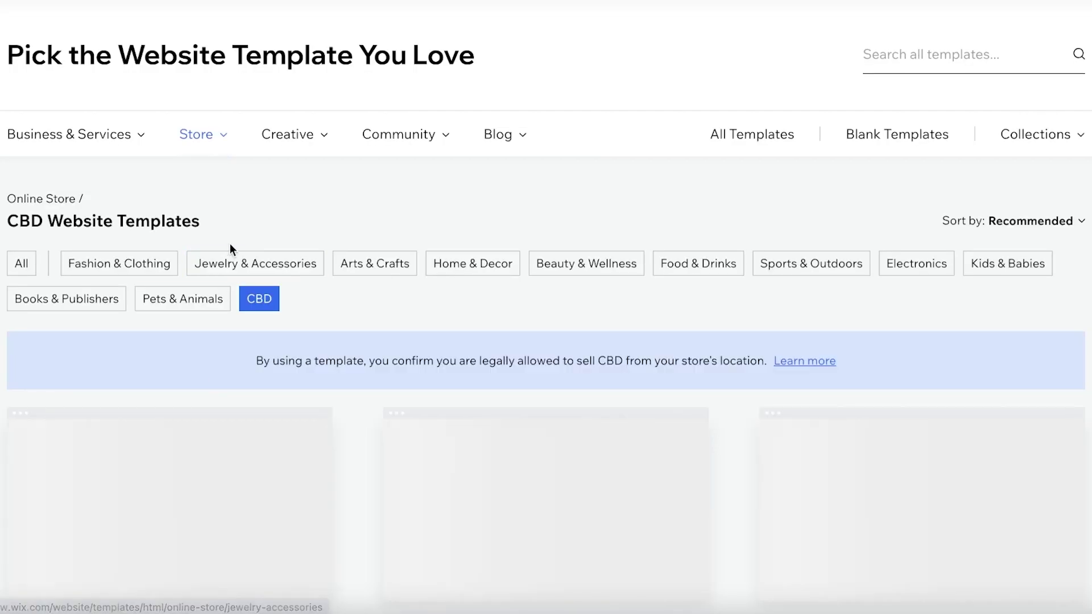
scroll(259, 313, down, 4)
scroll(170, 228, up, 2)
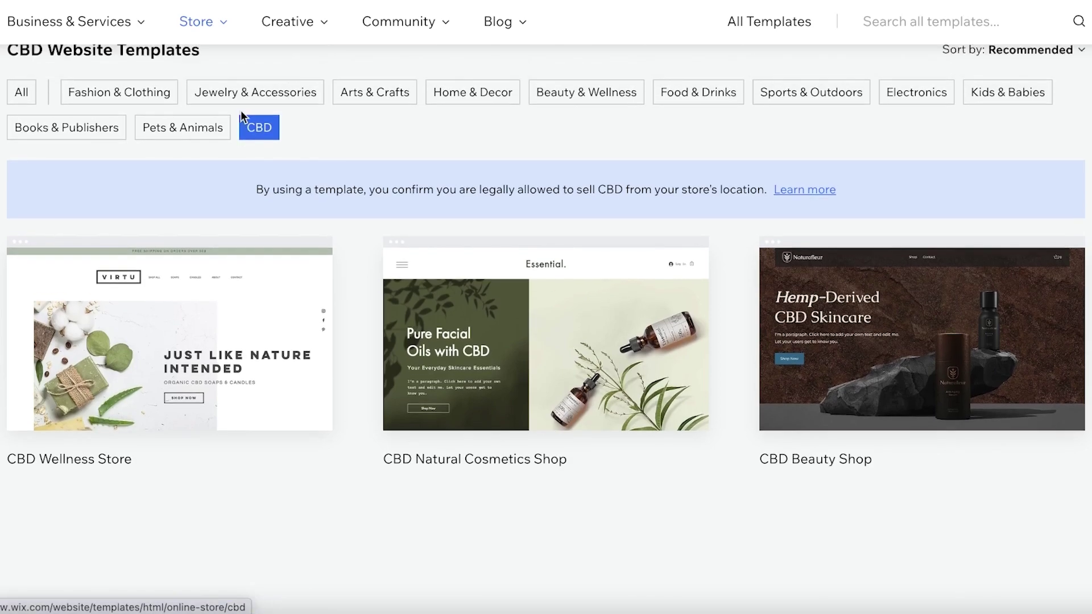
click(22, 171)
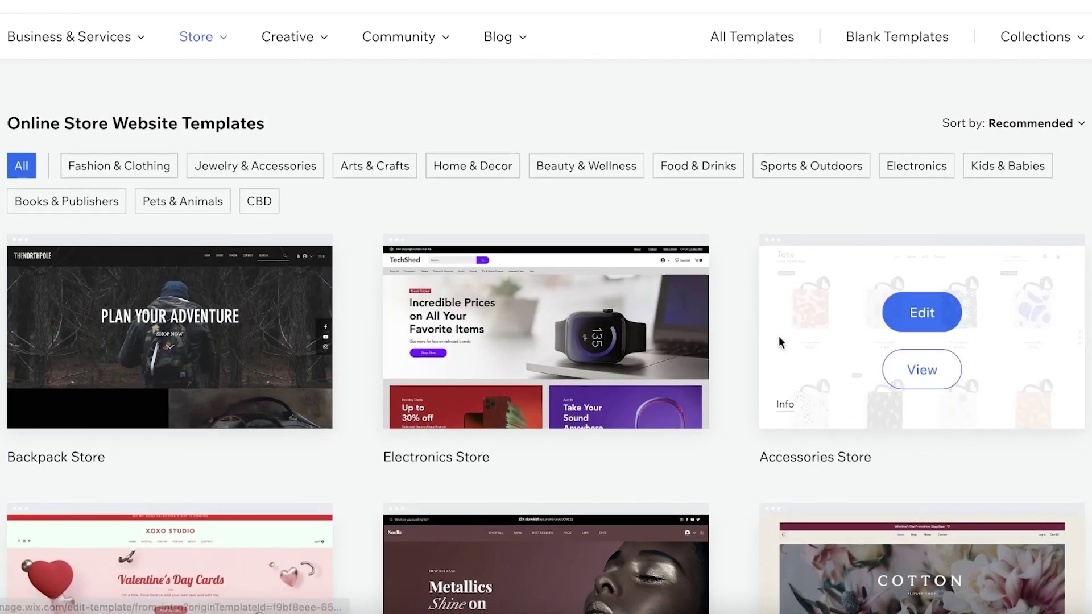
scroll(911, 313, down, 6)
scroll(295, 361, down, 5)
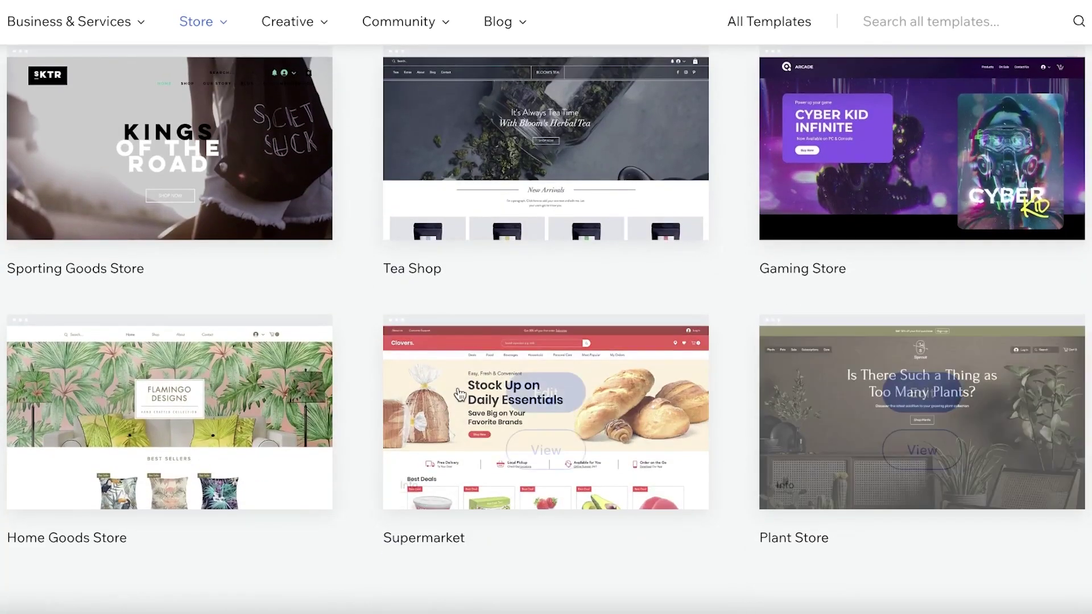
scroll(295, 361, up, 15)
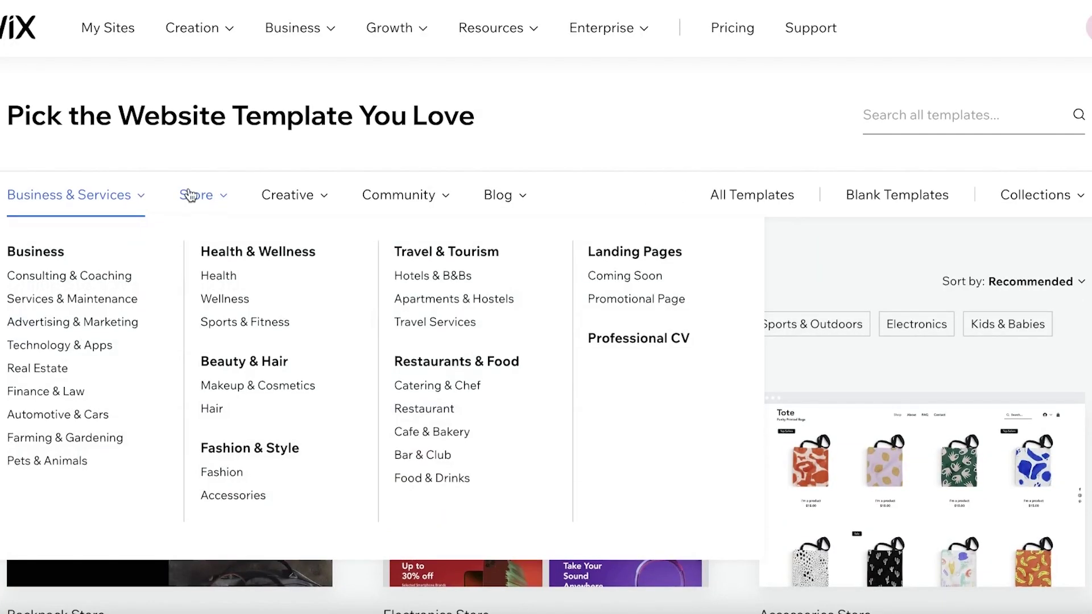
mouse_move(190, 195)
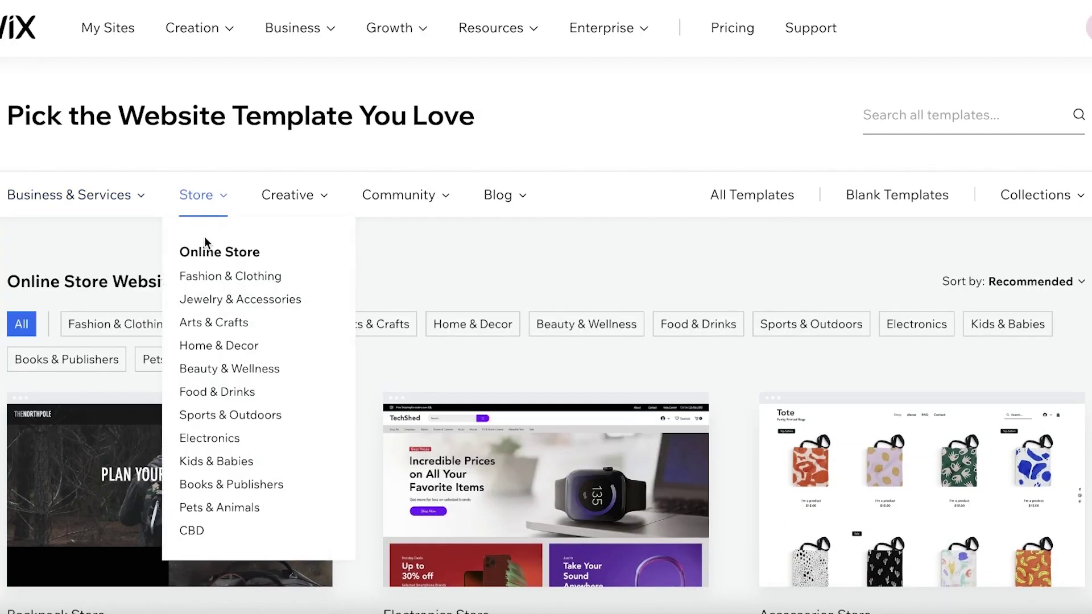
- Search all templates for "service" and look through the first page of results
click(902, 117)
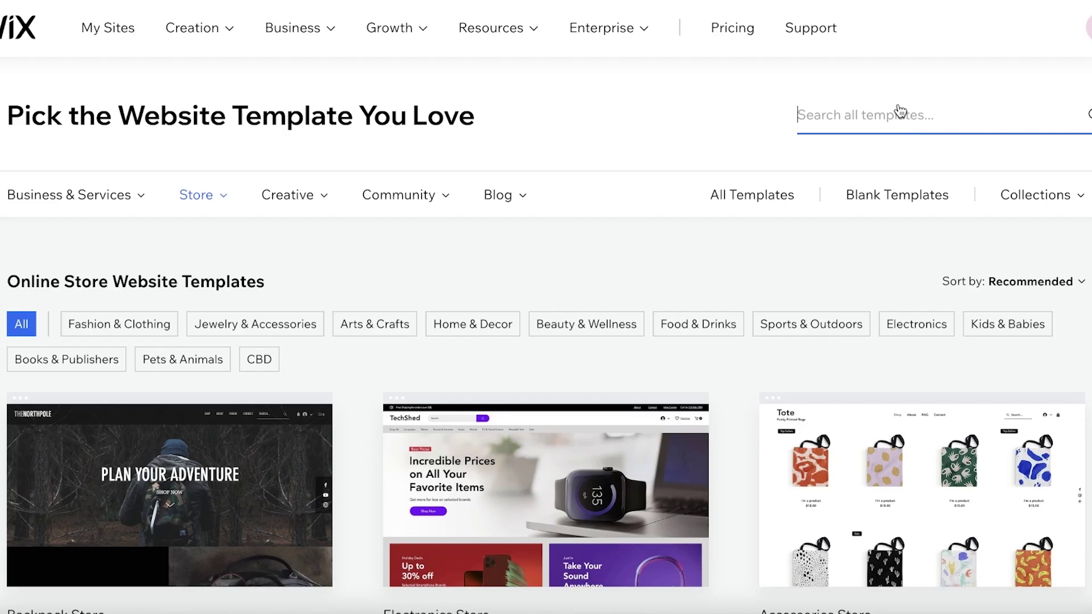
text(service)
key(Return)
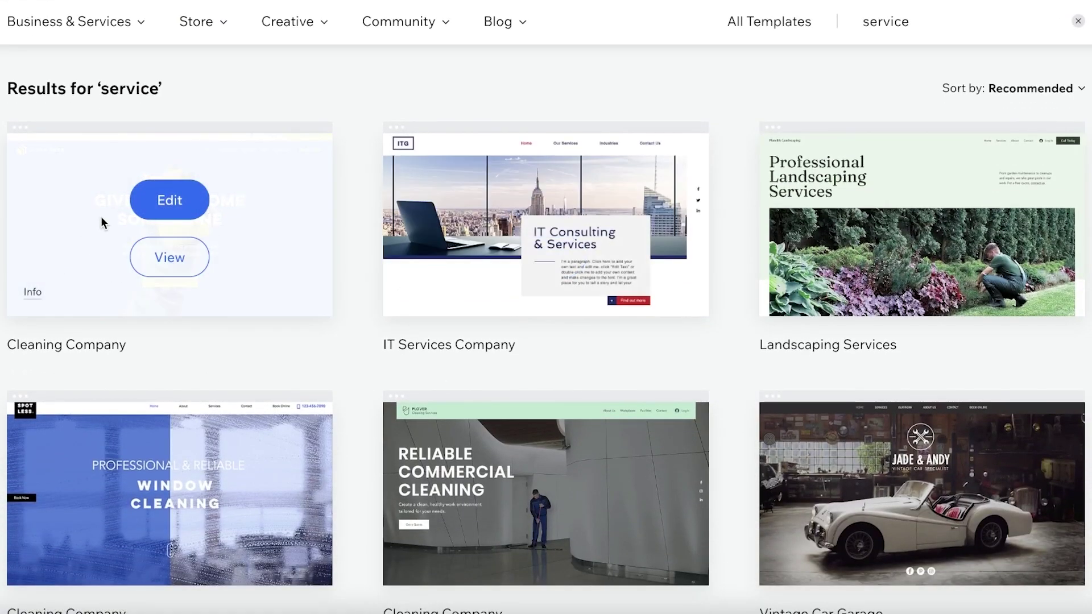
scroll(101, 216, down, 2)
scroll(1066, 304, down, 8)
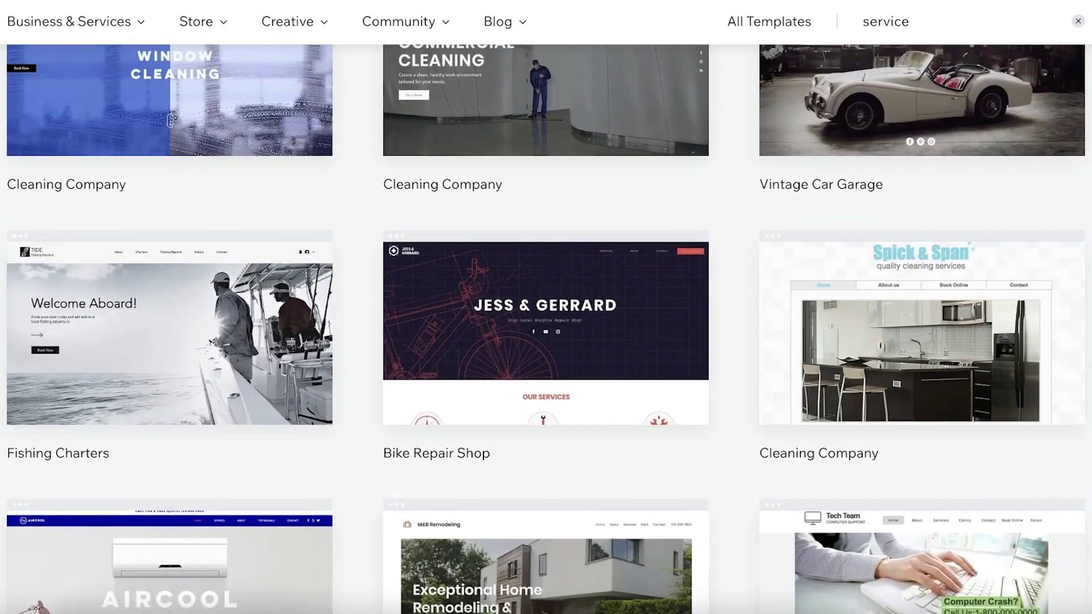
scroll(546, 307, down, 3)
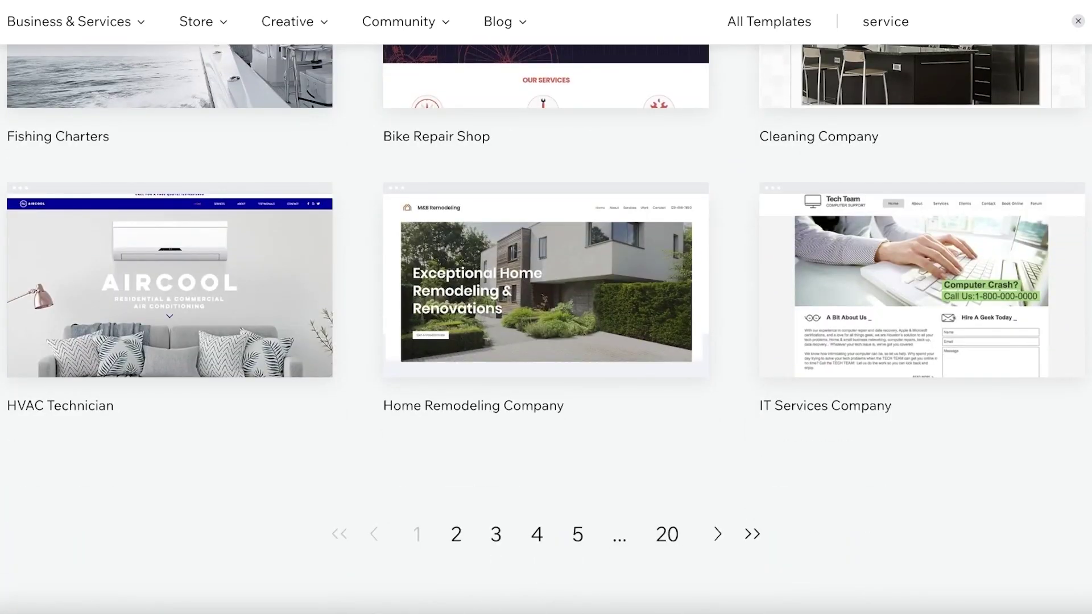
- Open page 2 of the "service" template results and look through the designs on it
click(452, 536)
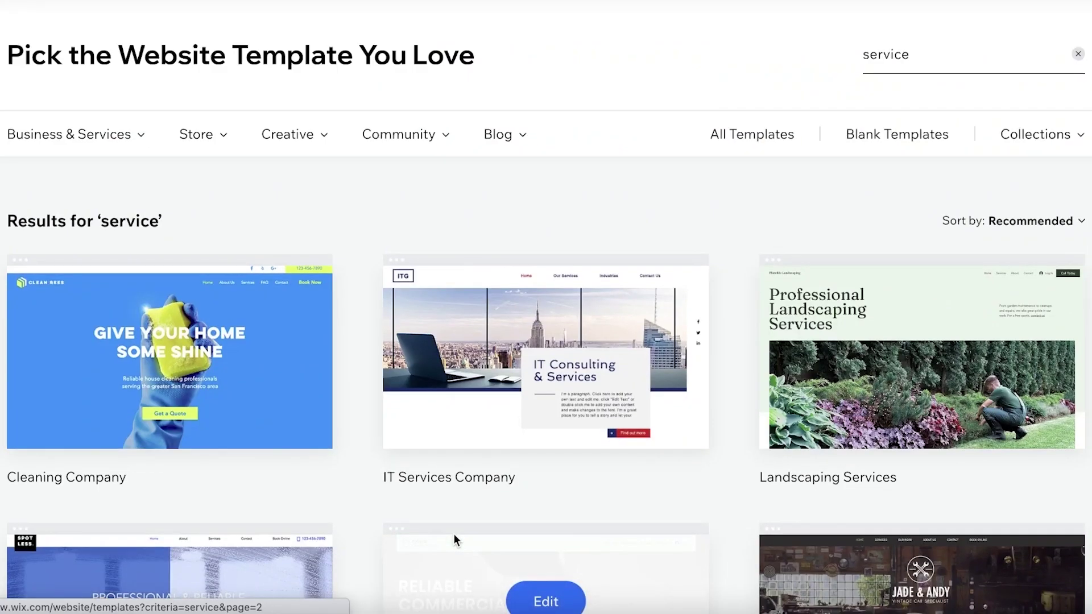
scroll(606, 325, down, 2)
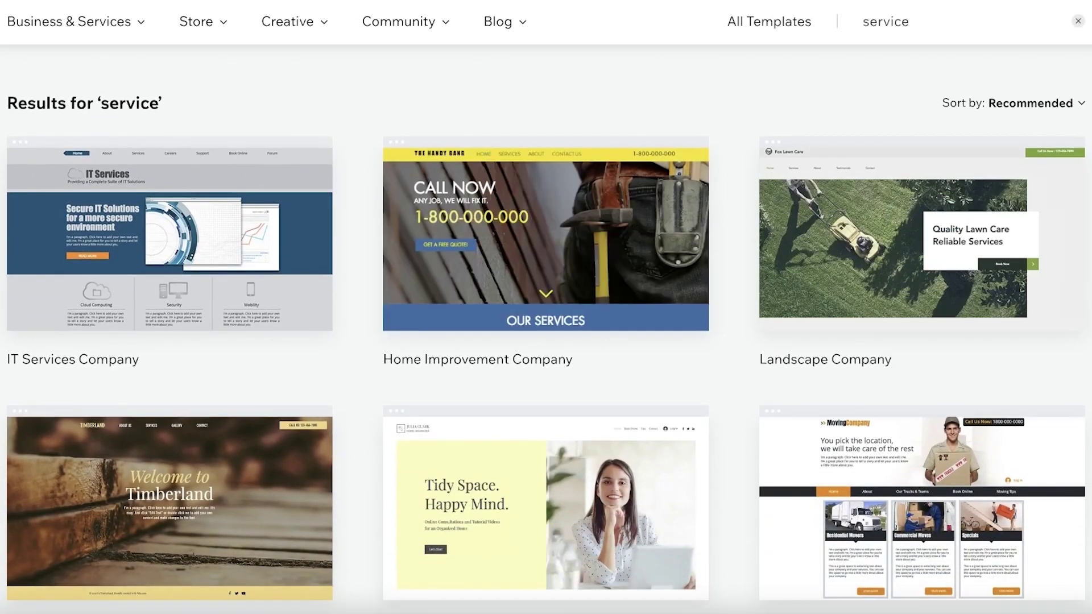
scroll(546, 330, down, 7)
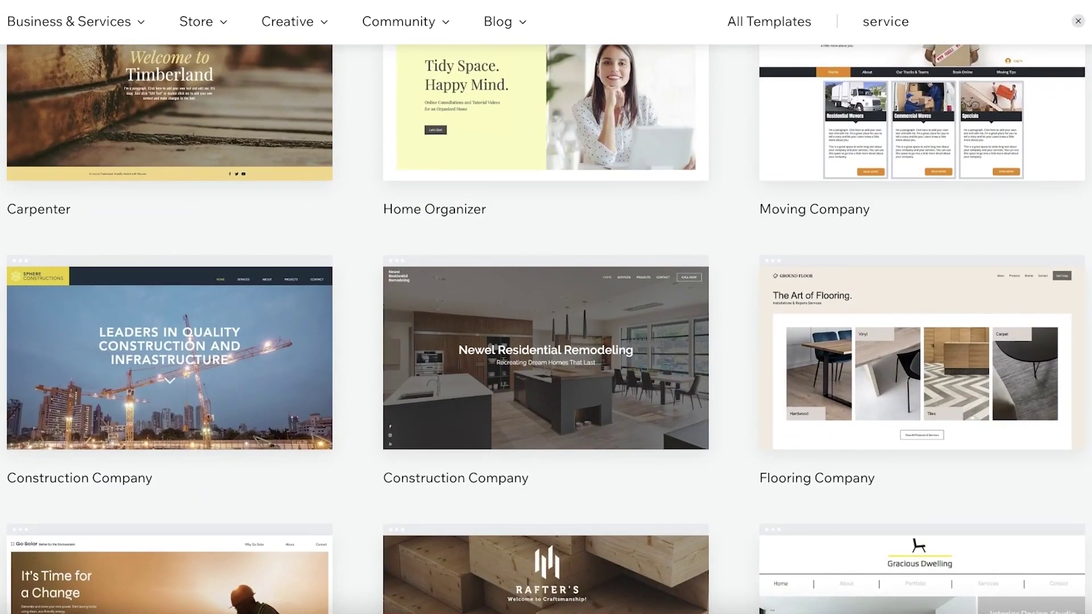
scroll(546, 330, down, 5)
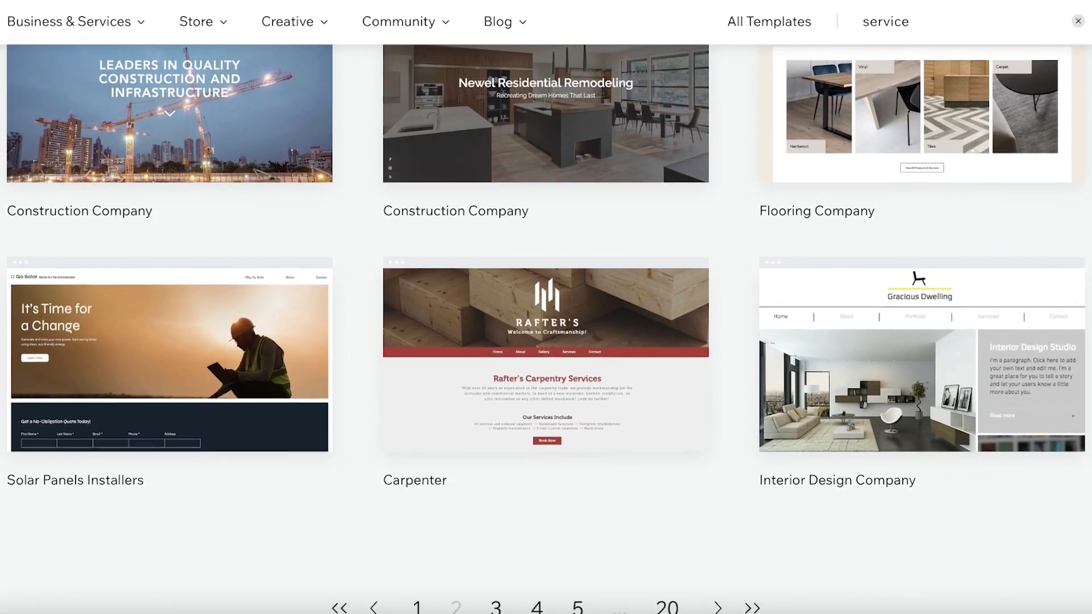
scroll(819, 397, down, 3)
scroll(773, 410, up, 5)
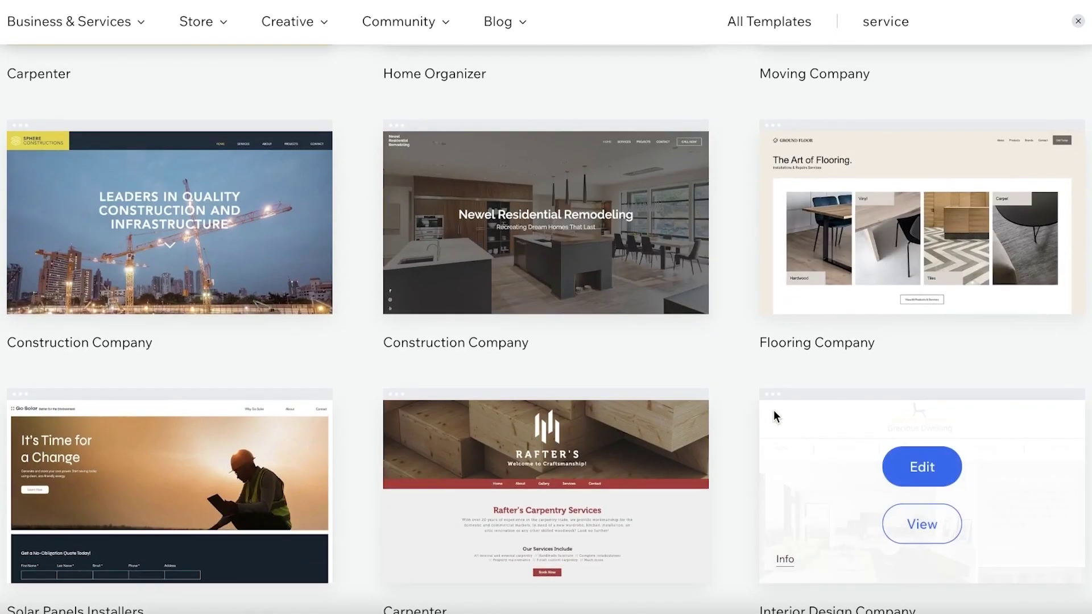
scroll(774, 411, up, 3)
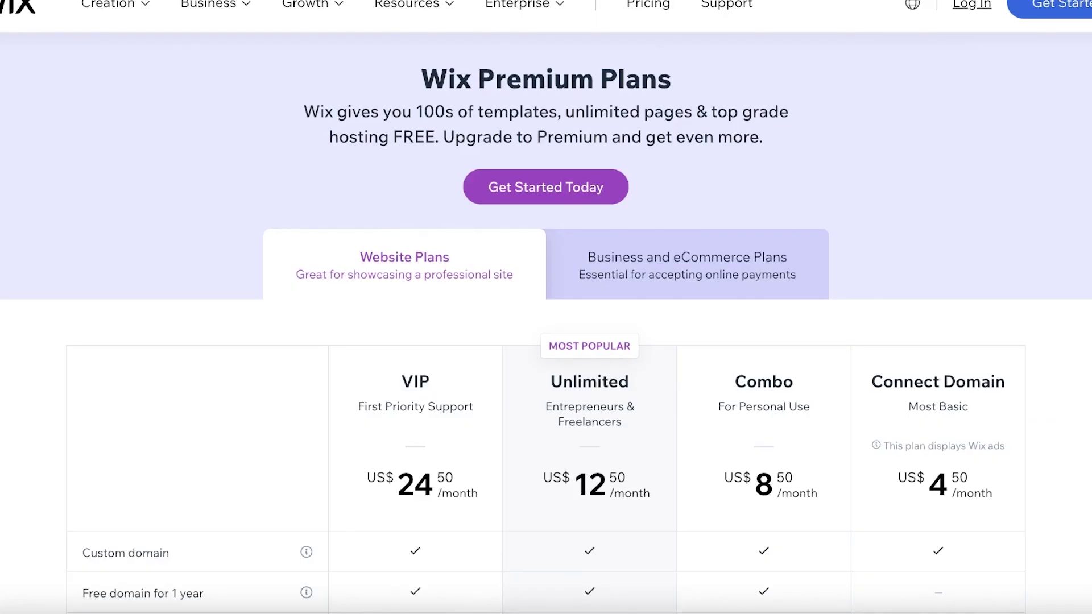
- Examine the Business and eCommerce Plans on the Wix Premium Plans page, comparing prices and features of each plan
click(731, 252)
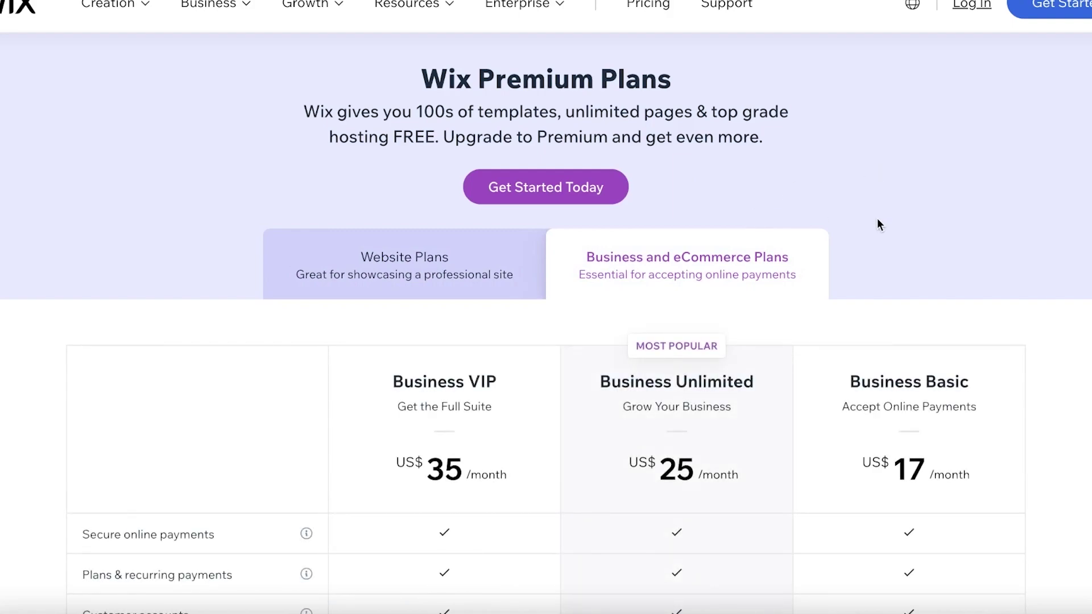
scroll(873, 216, down, 2)
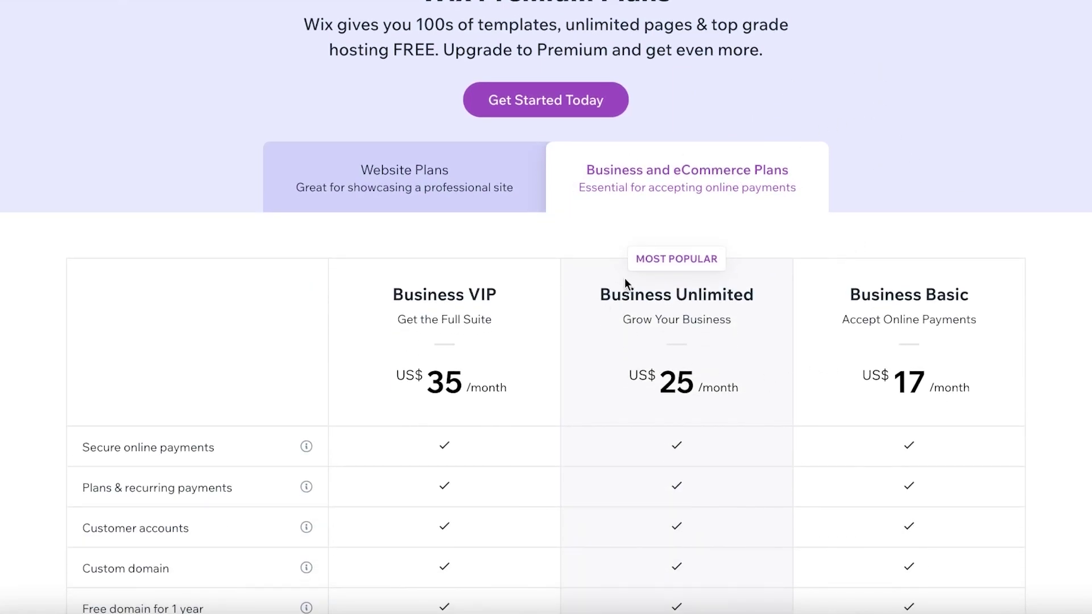
scroll(626, 281, down, 3)
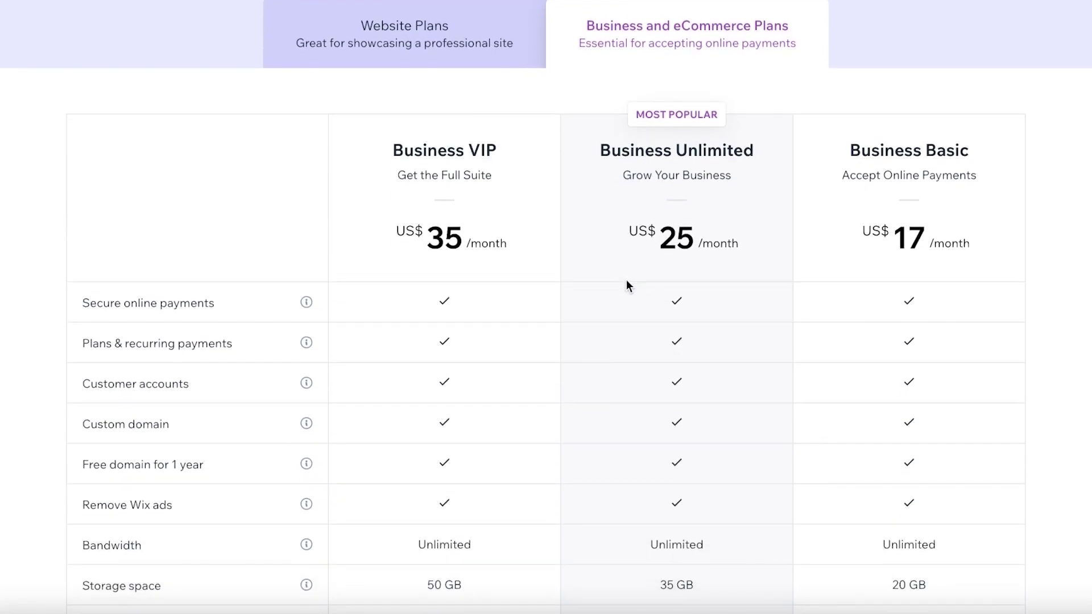
scroll(627, 285, down, 5)
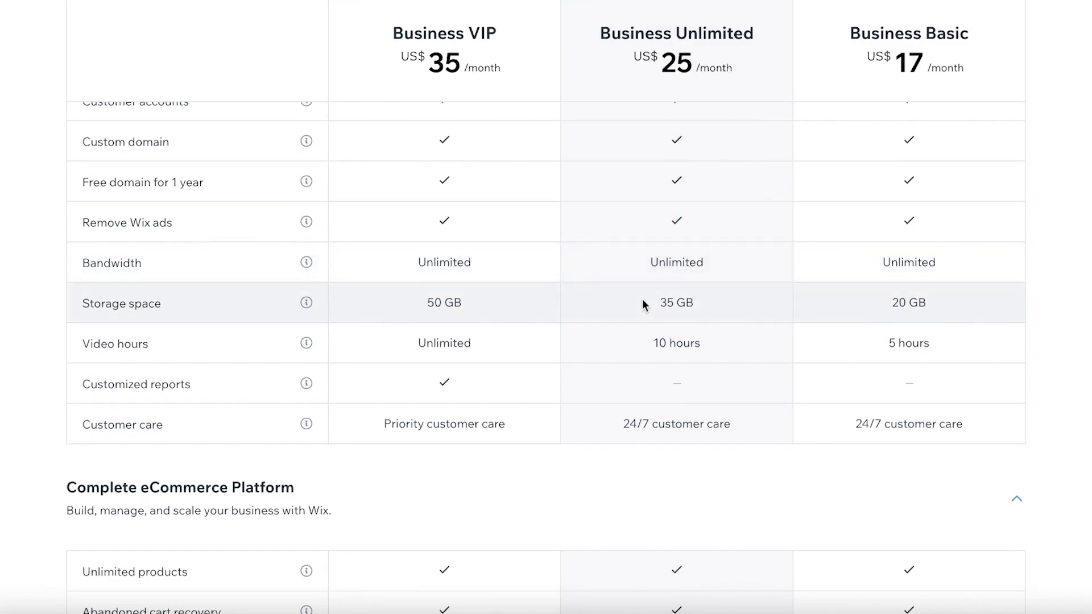
scroll(643, 299, up, 10)
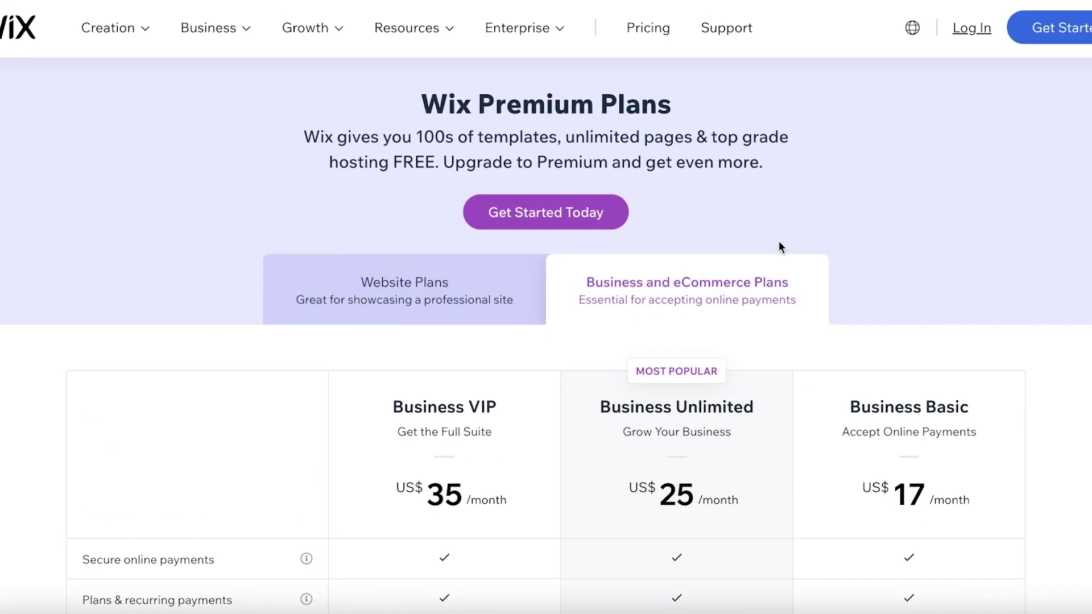
scroll(780, 268, down, 3)
scroll(778, 304, down, 7)
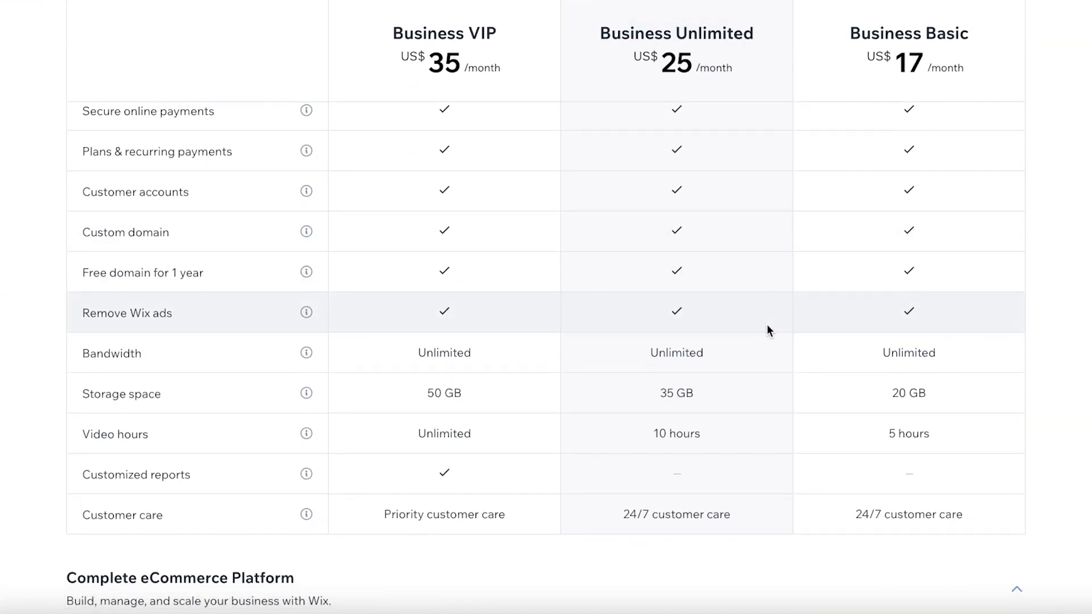
scroll(660, 314, up, 10)
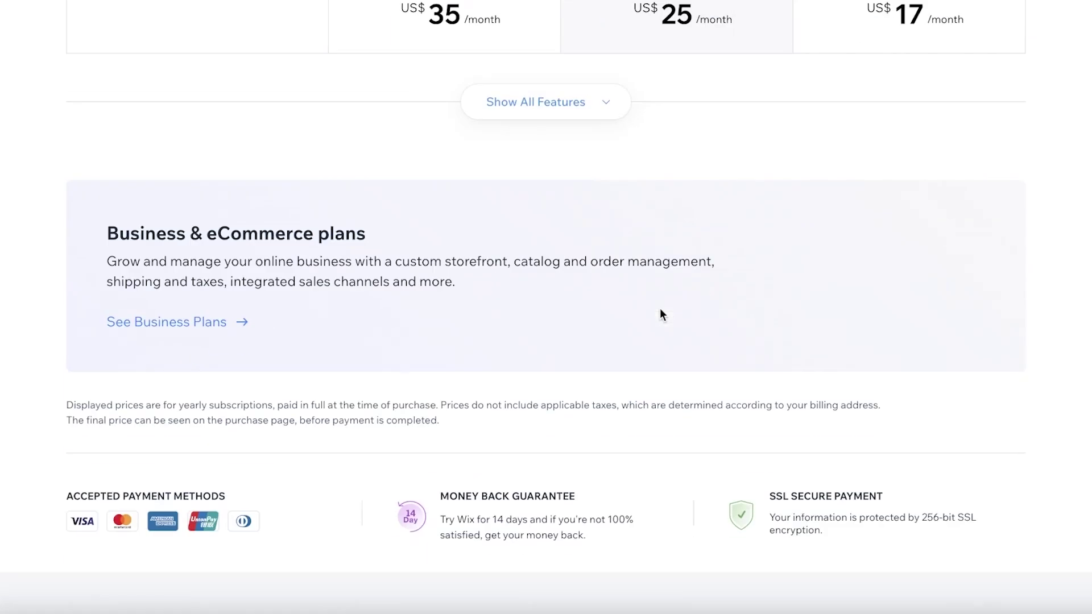
scroll(660, 314, up, 10)
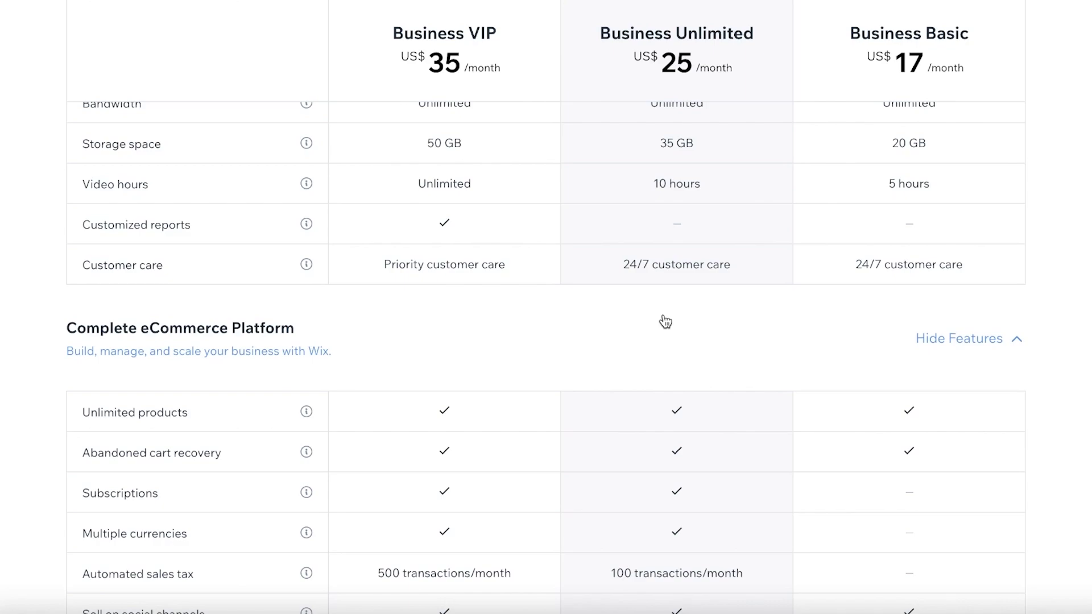
scroll(664, 320, up, 3)
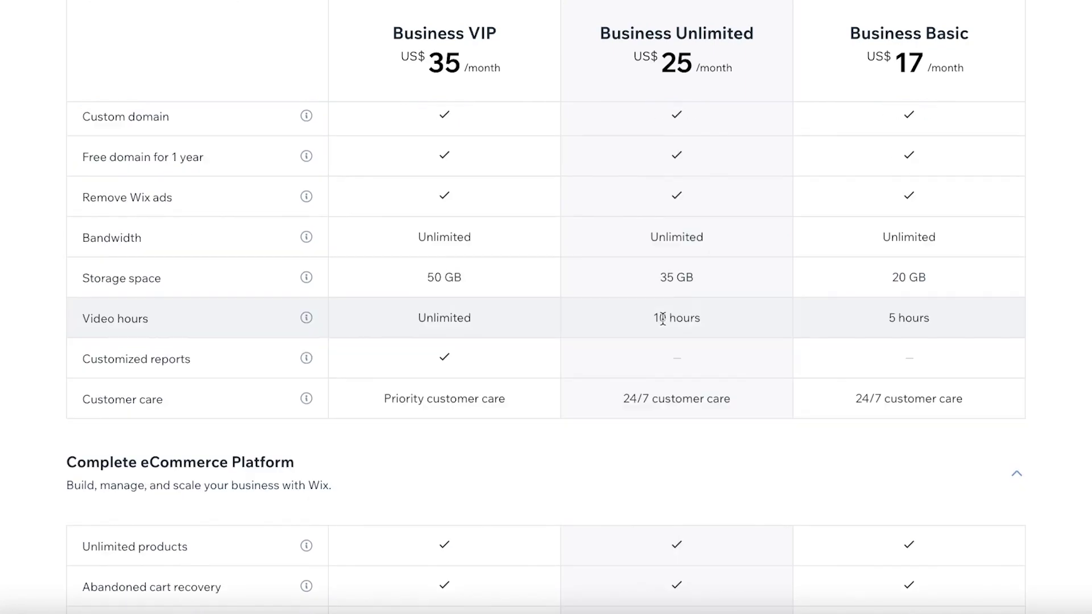
scroll(663, 319, up, 10)
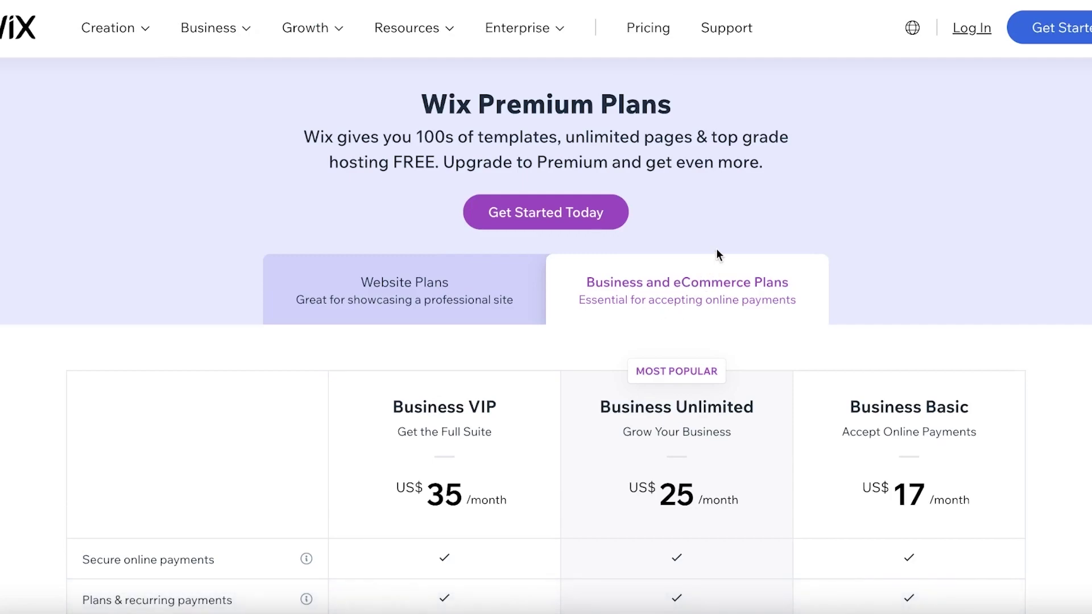
scroll(718, 250, down, 3)
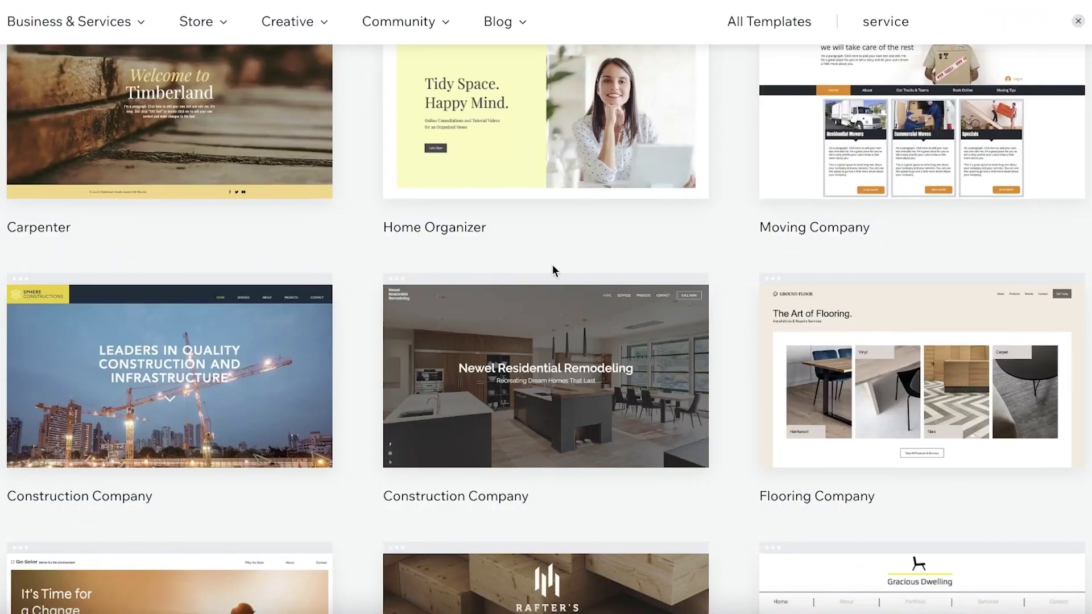
- Open page 3 of the "service" template results and look through the designs on it
scroll(574, 256, down, 10)
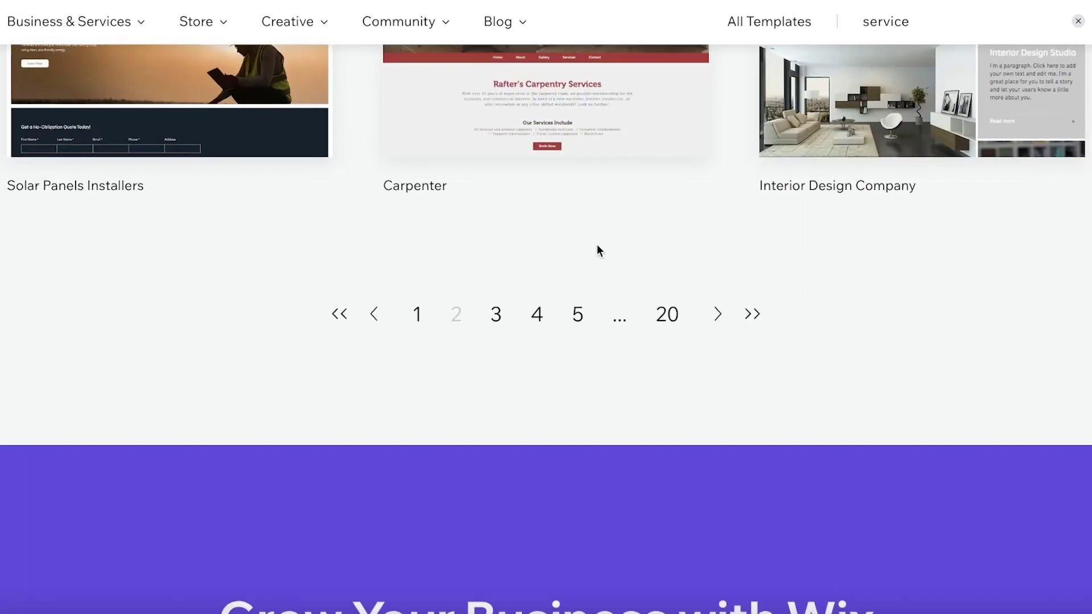
click(500, 314)
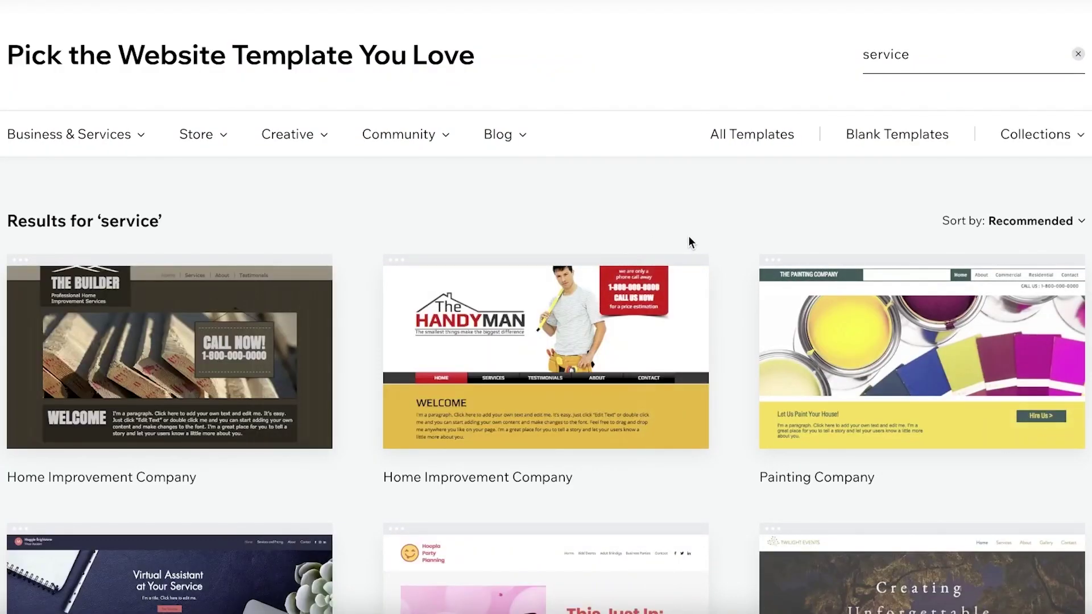
scroll(694, 236, down, 5)
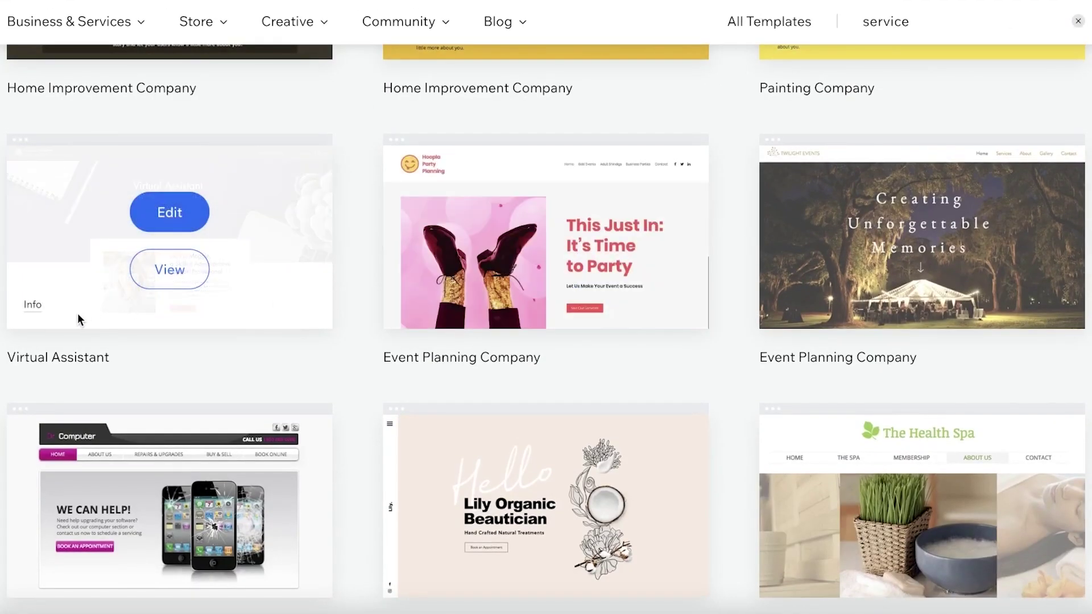
scroll(77, 319, up, 6)
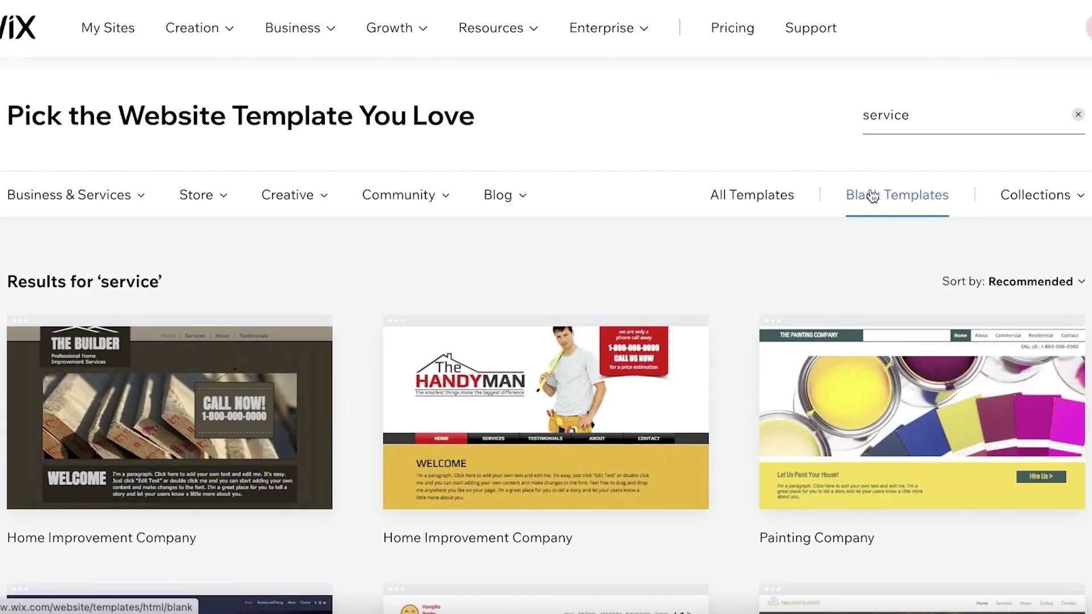
- Open the blank website templates and look through the available layouts
click(874, 195)
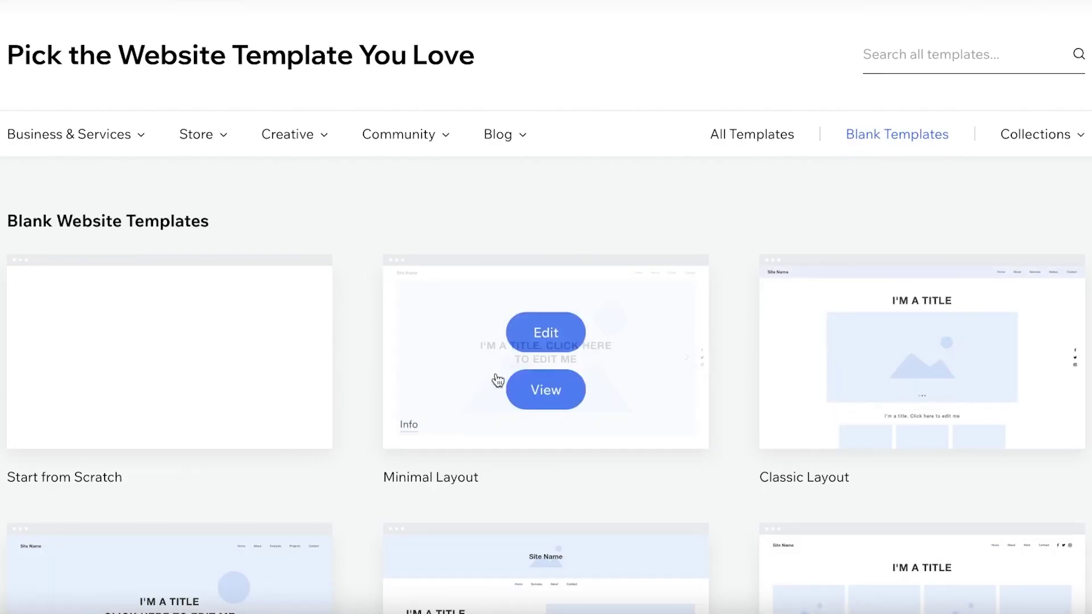
scroll(1036, 398, down, 1)
scroll(1038, 397, down, 5)
scroll(312, 258, down, 2)
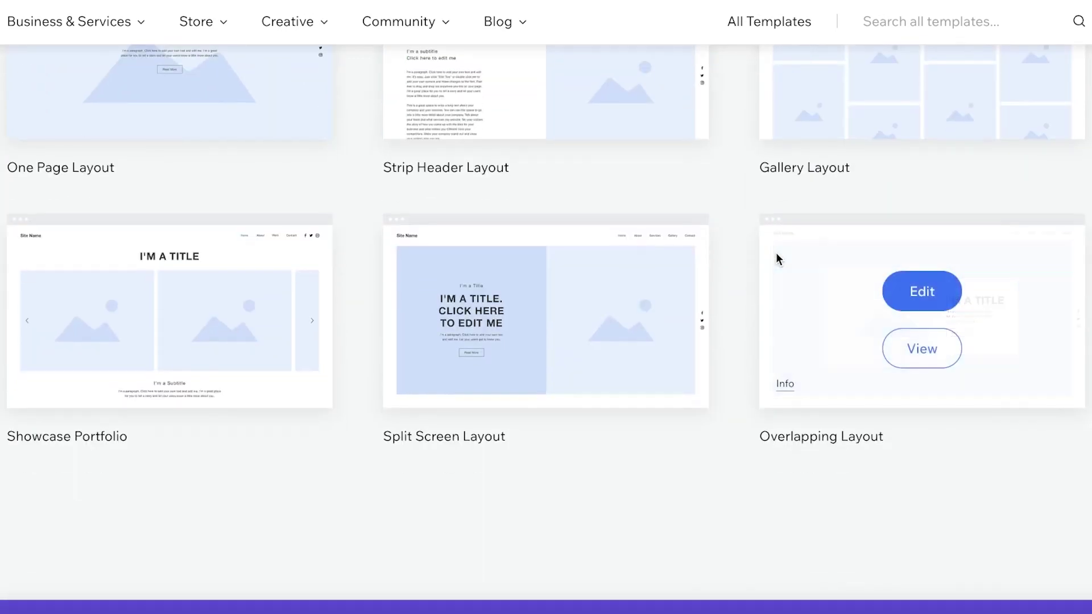
scroll(73, 312, up, 8)
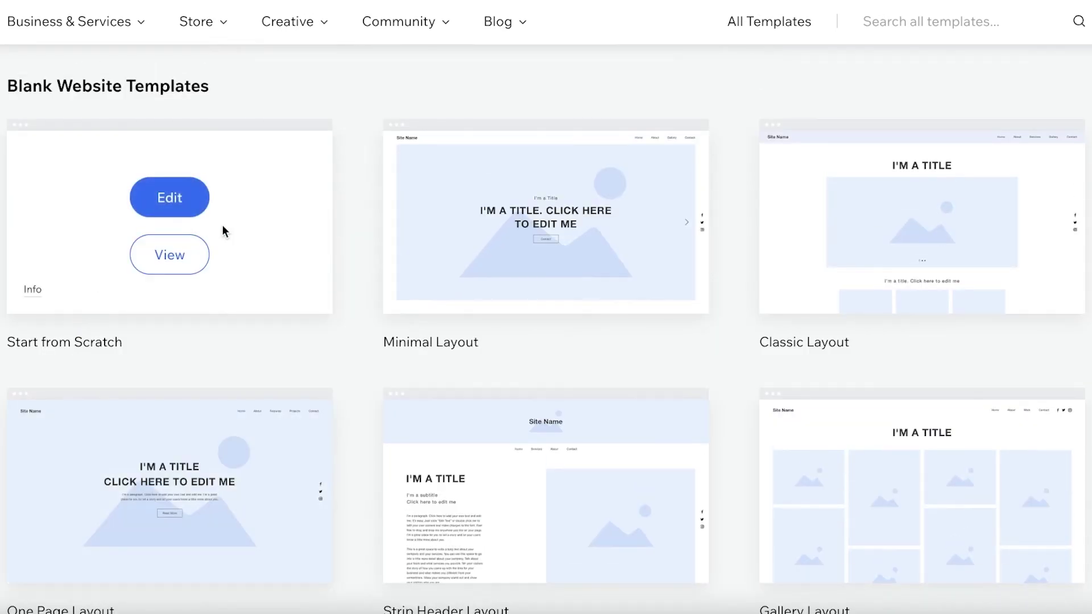
scroll(222, 230, down, 3)
scroll(154, 270, up, 2)
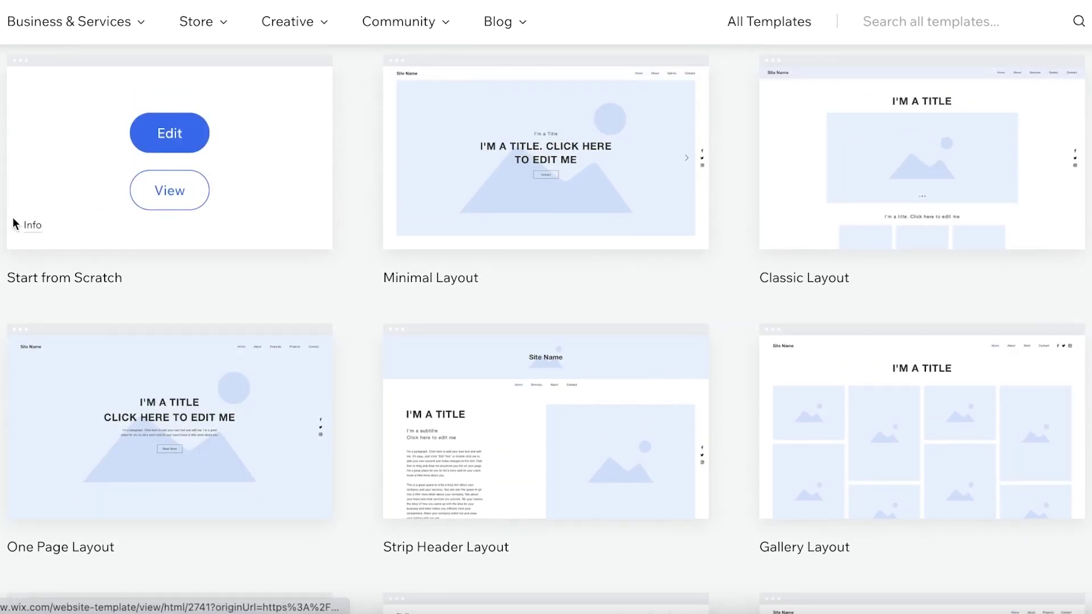
scroll(831, 307, down, 4)
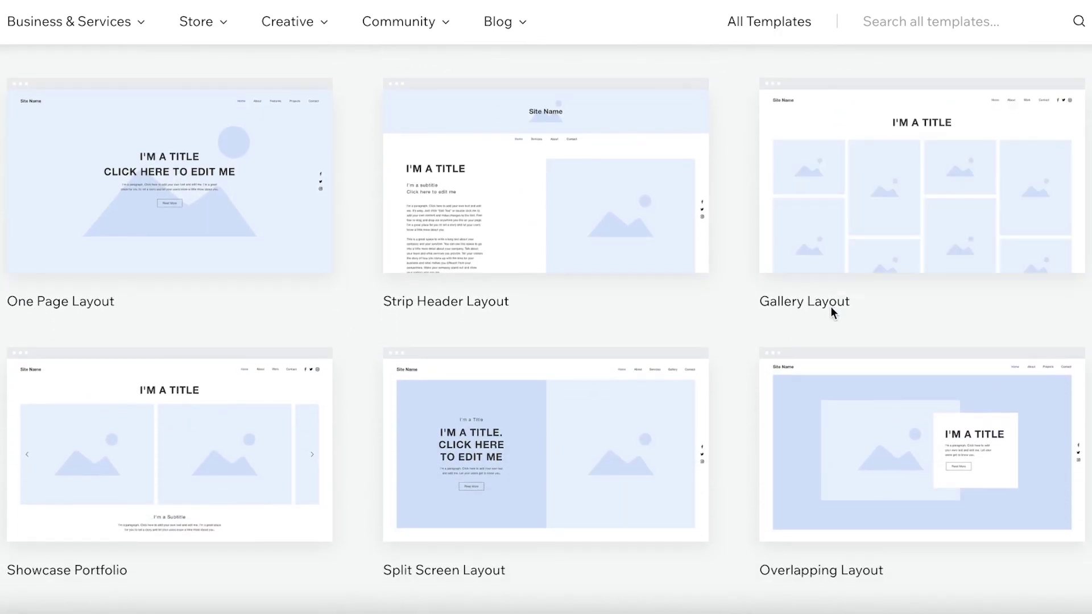
scroll(795, 345, down, 1)
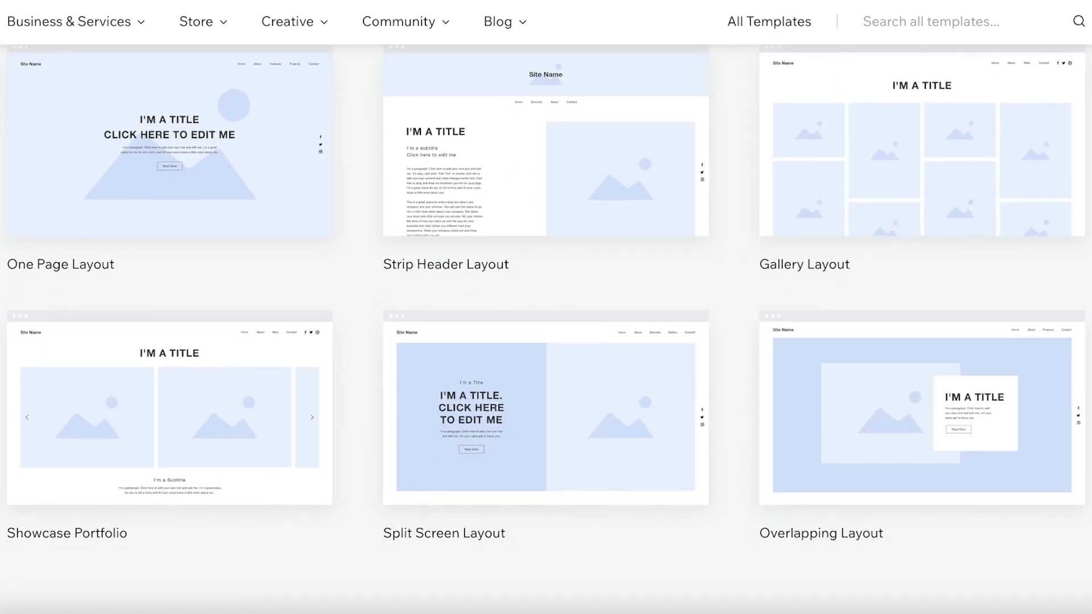
scroll(987, 276, up, 3)
scroll(987, 276, down, 3)
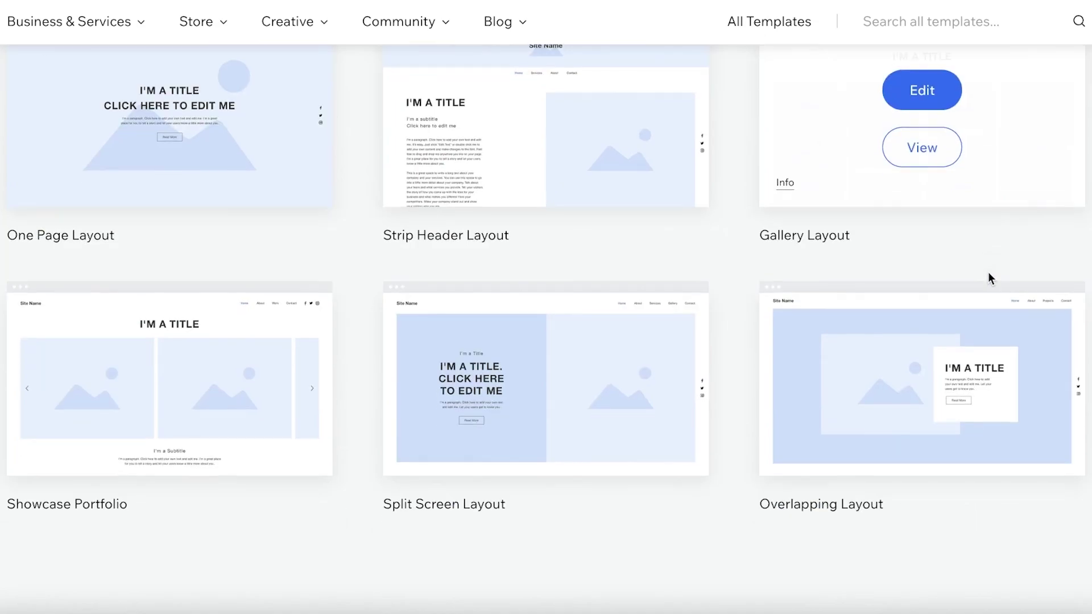
scroll(798, 228, up, 6)
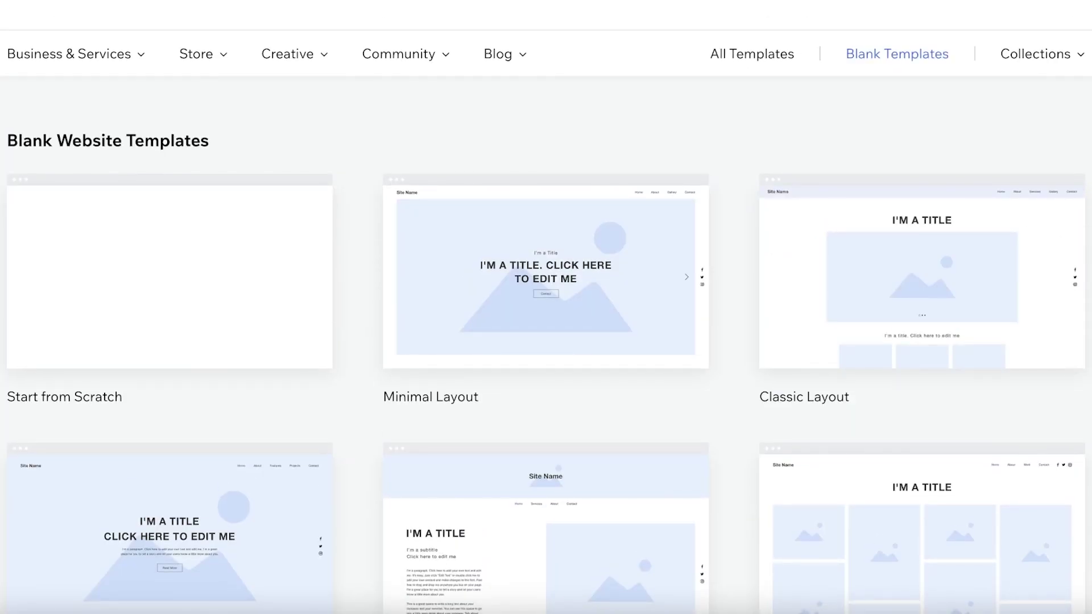
scroll(886, 342, down, 8)
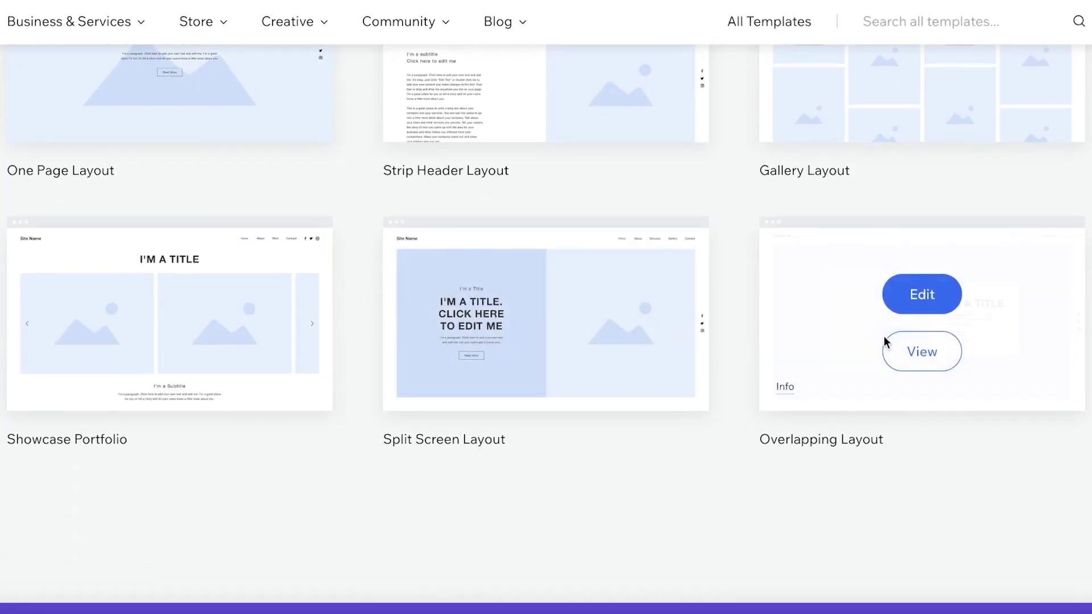
- Start editing a site from the Overlapping Layout blank template and look over its home page
click(909, 305)
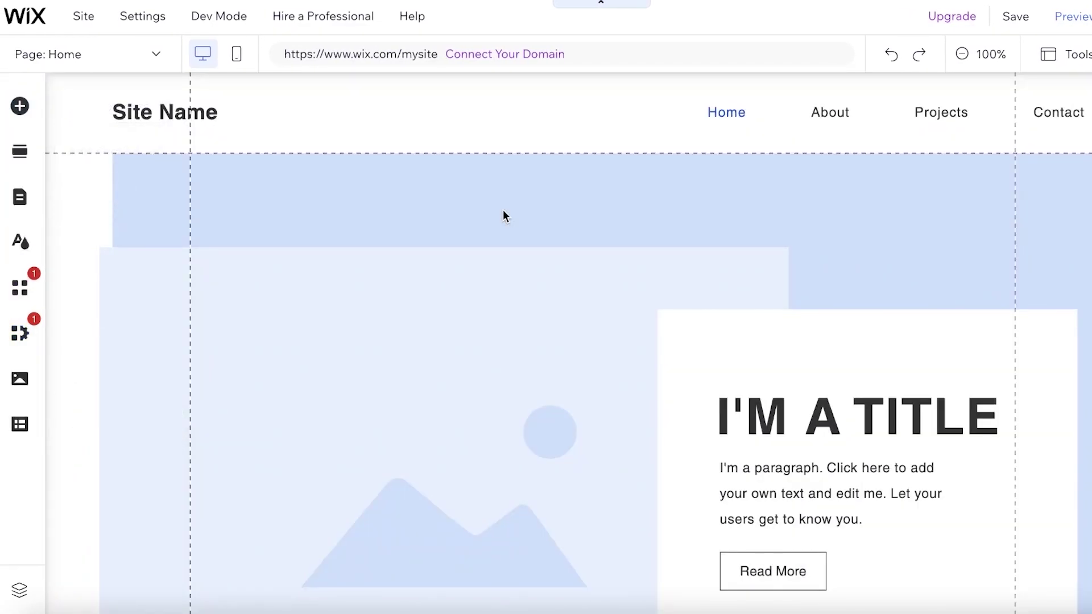
scroll(503, 215, down, 15)
scroll(509, 233, up, 8)
scroll(501, 248, up, 5)
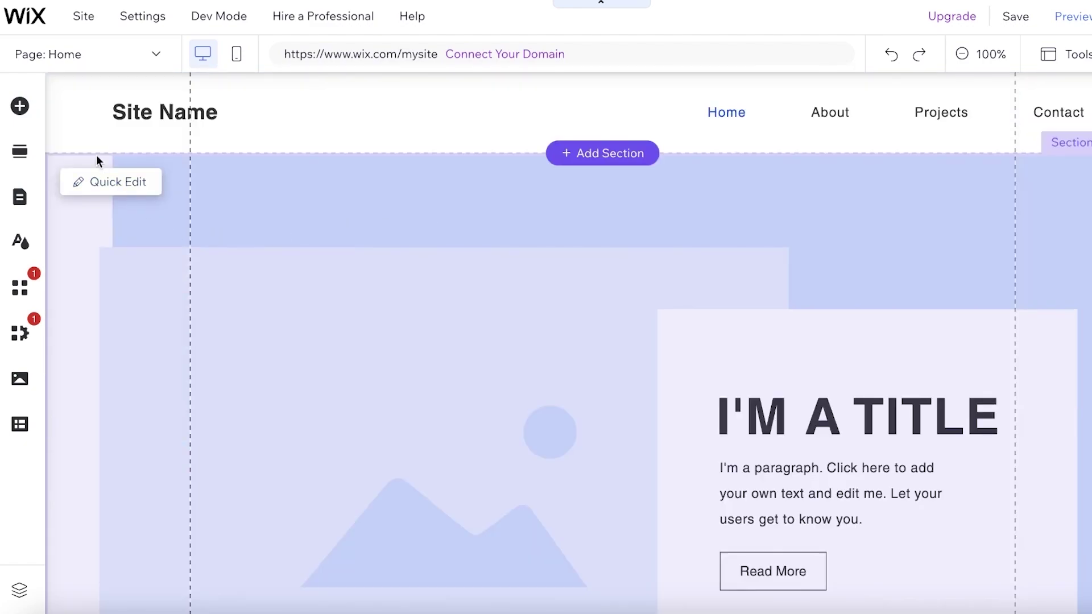
- Delete the Projects item from the site menu
click(19, 197)
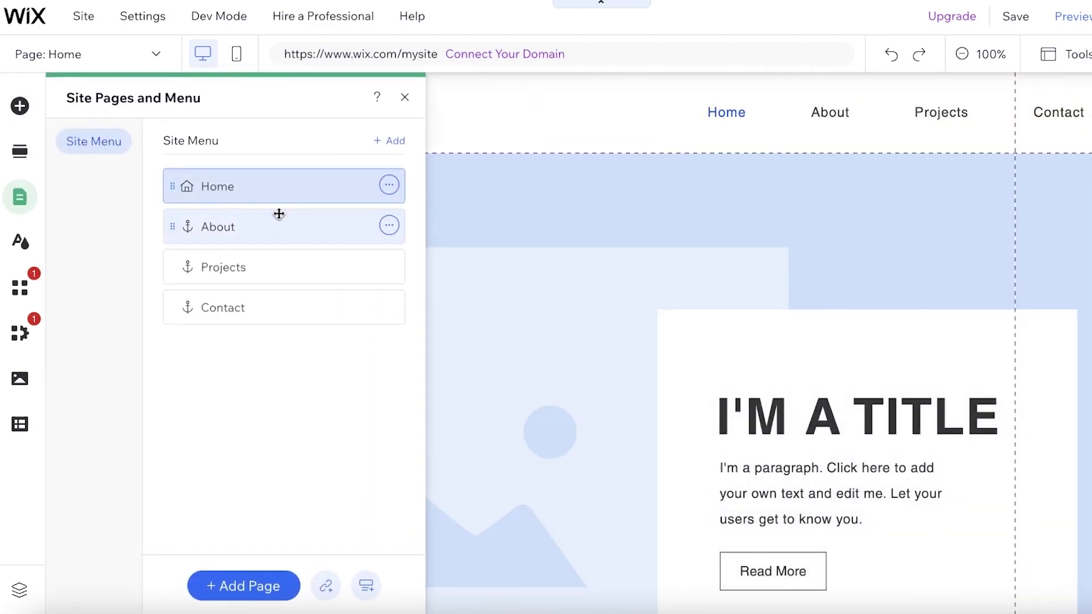
click(216, 266)
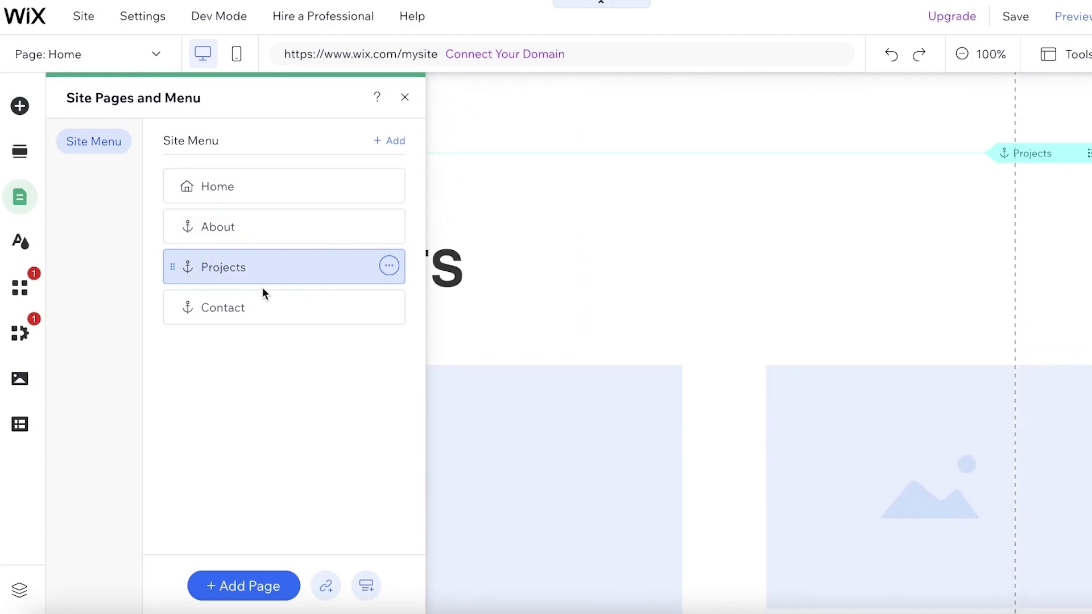
click(389, 266)
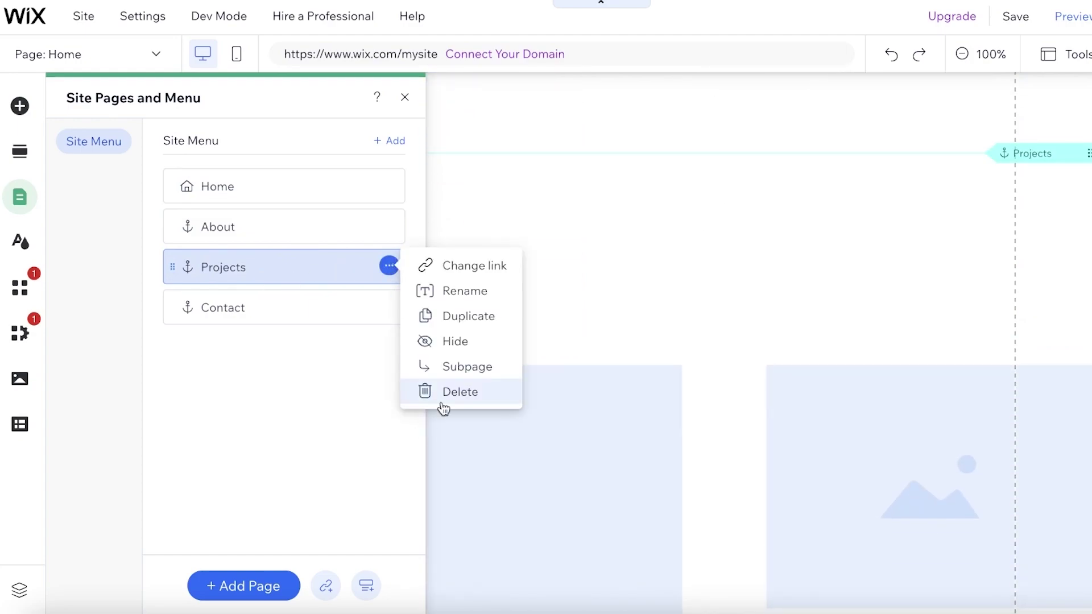
click(442, 404)
- Delete the About and Contact items from the site menu, keeping only Home, and close the page list
click(300, 230)
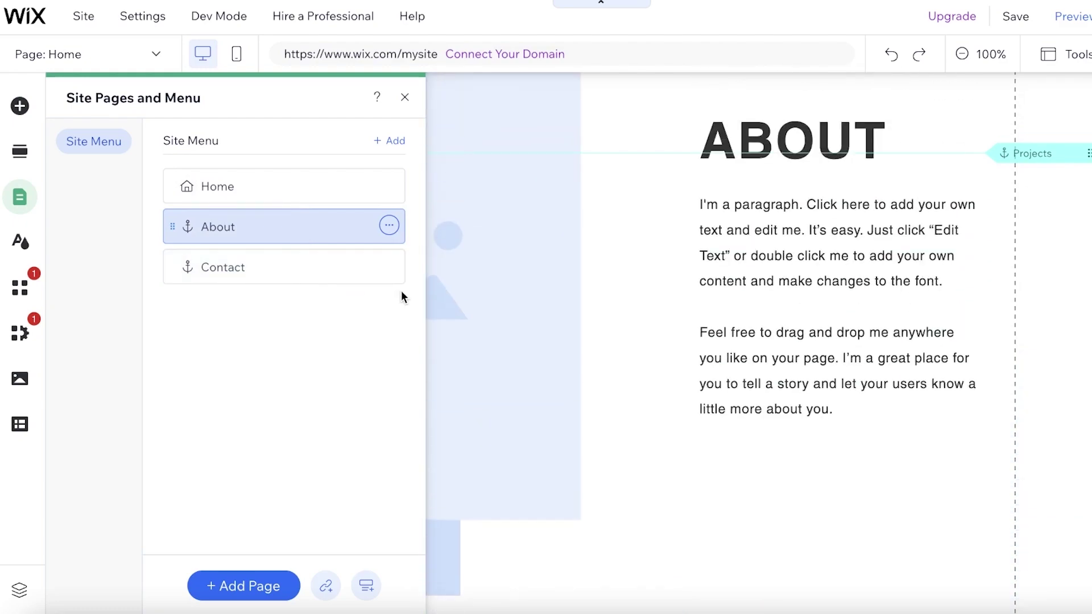
scroll(561, 250, up, 10)
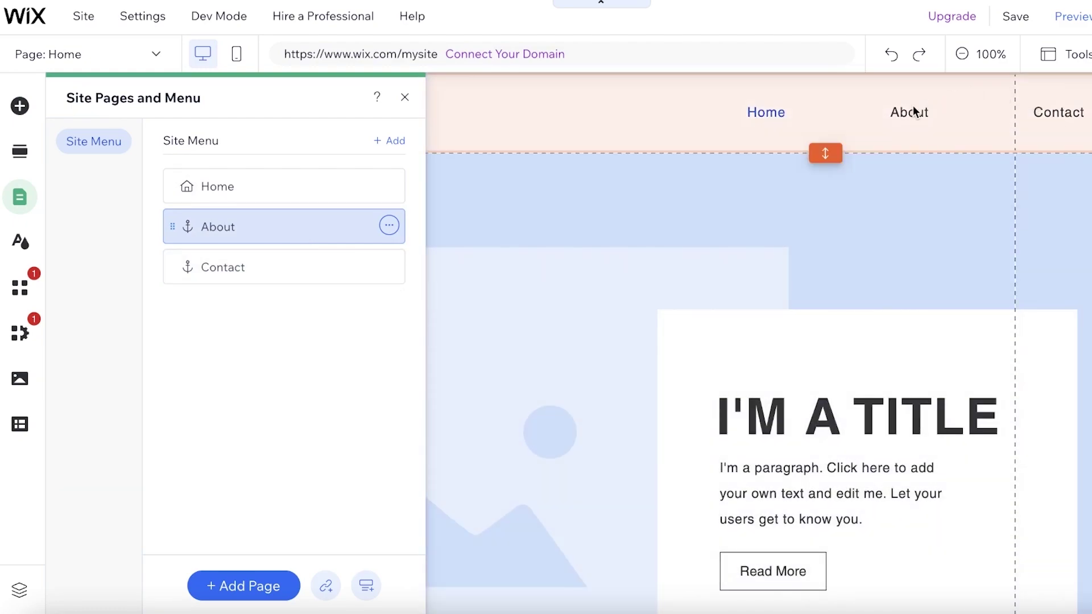
scroll(497, 438, down, 4)
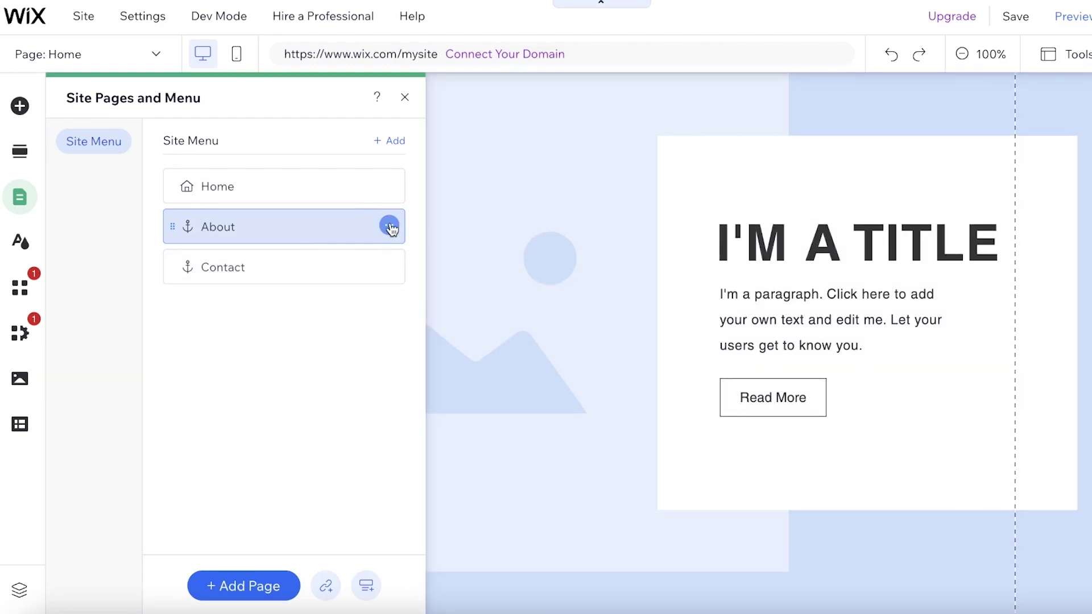
click(389, 225)
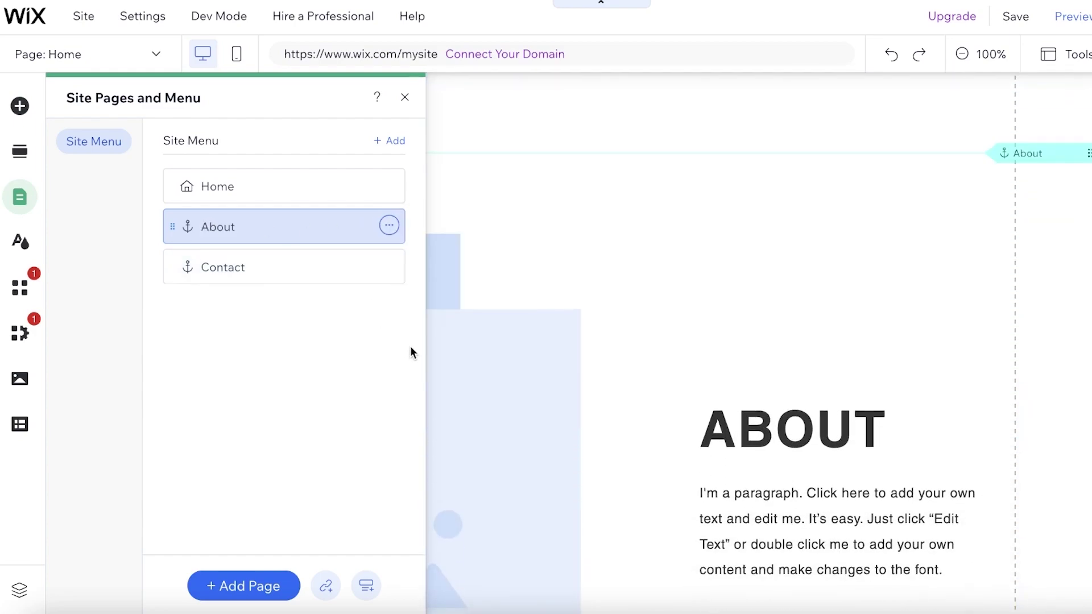
click(392, 225)
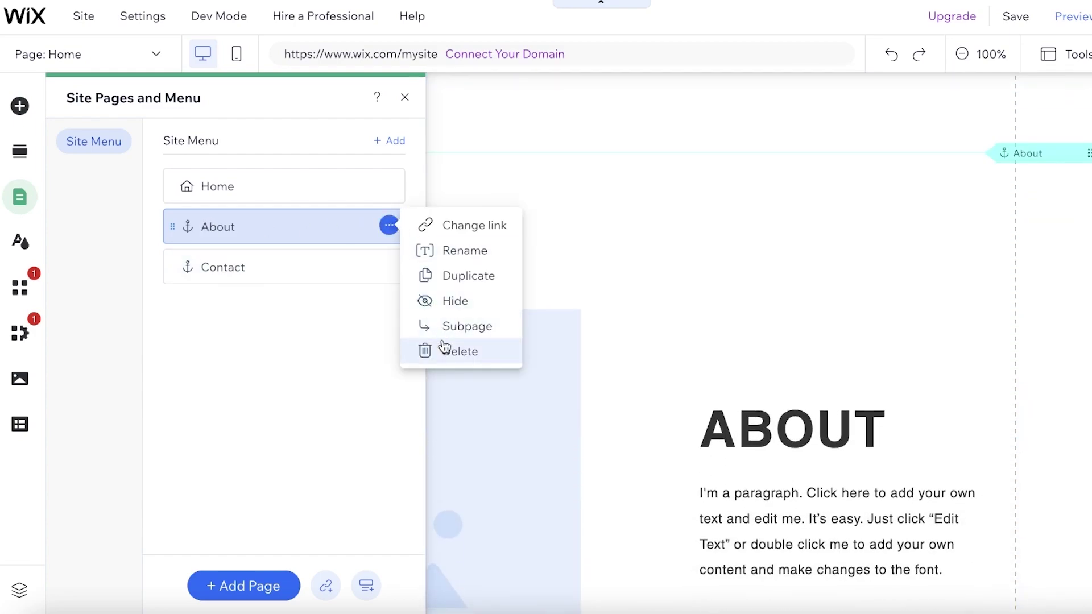
click(450, 351)
click(390, 226)
click(453, 351)
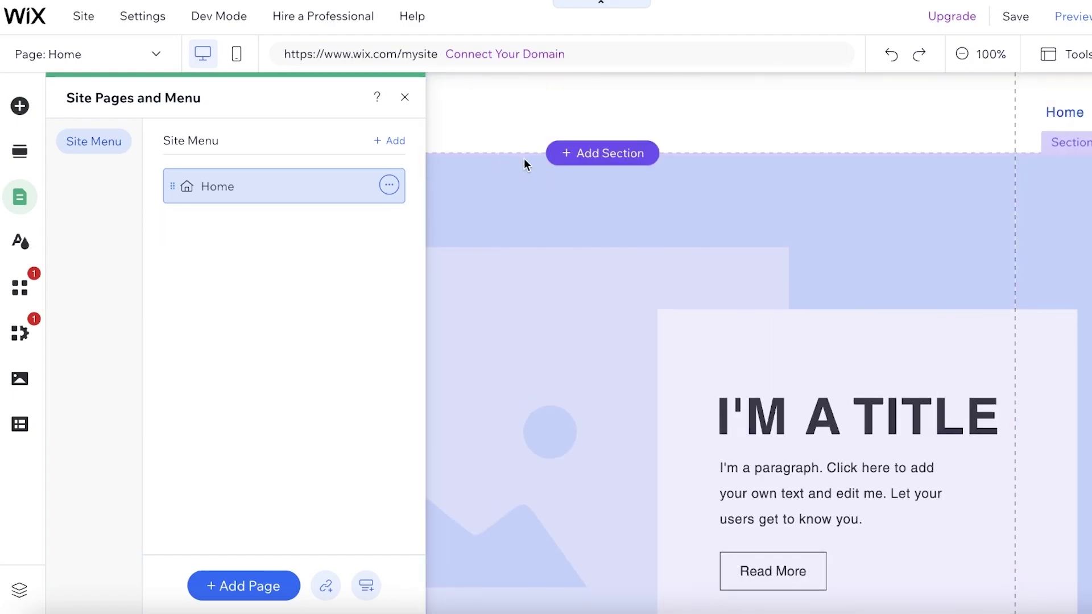
click(940, 201)
- Delete the Projects section from the home page
scroll(939, 200, down, 15)
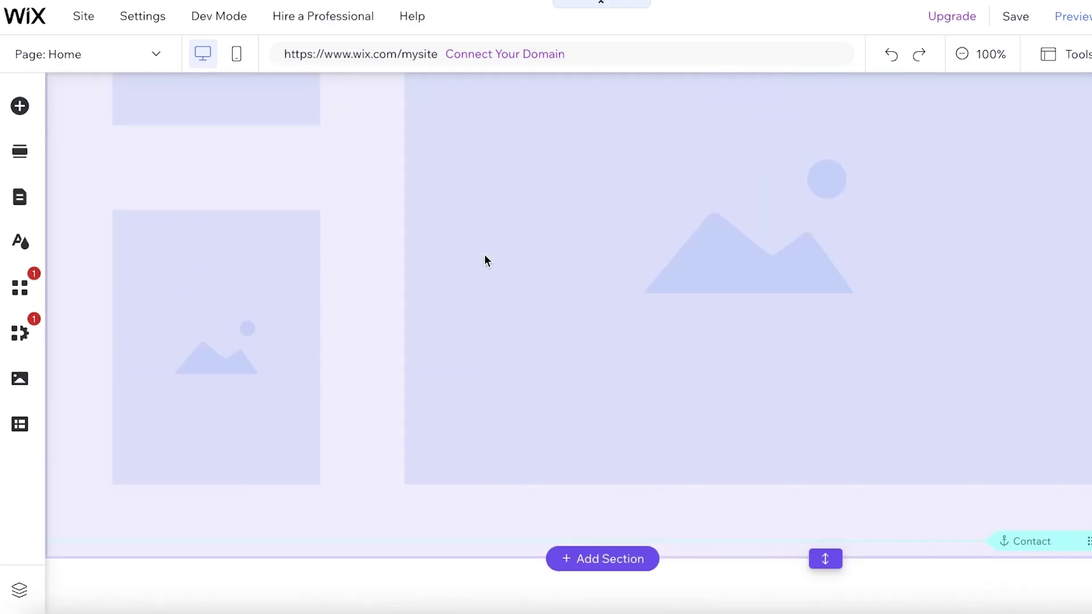
scroll(485, 257, down, 2)
scroll(1033, 309, up, 10)
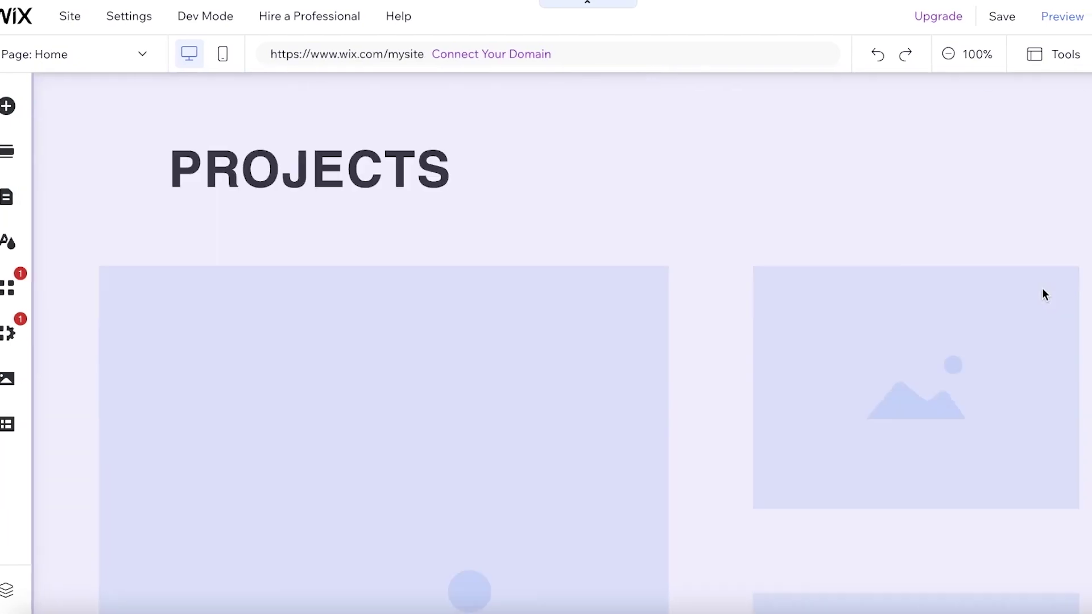
scroll(1042, 295, down, 1)
right_click(934, 245)
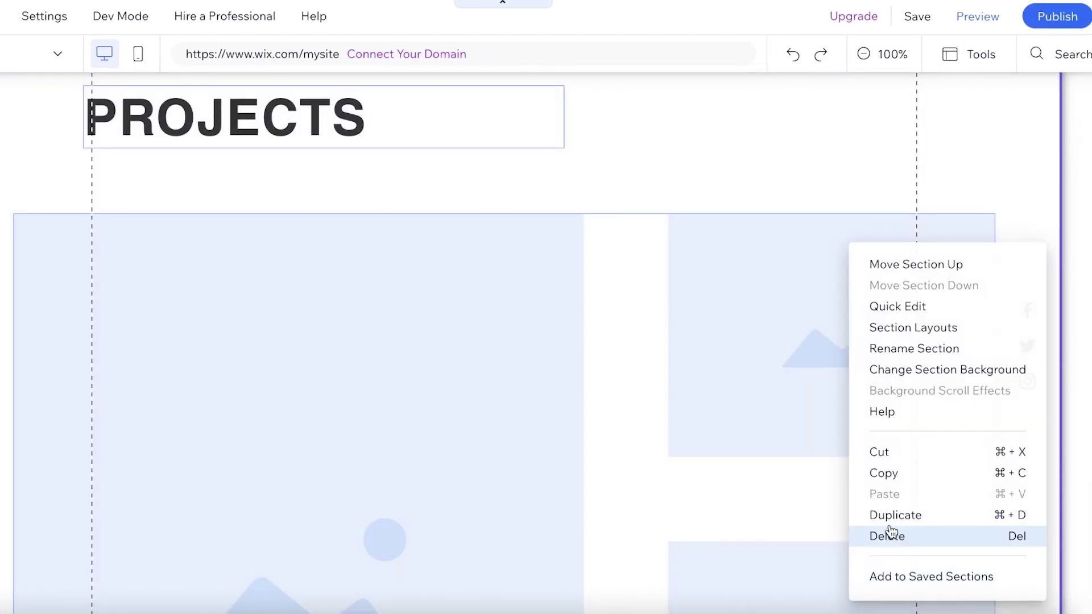
click(887, 536)
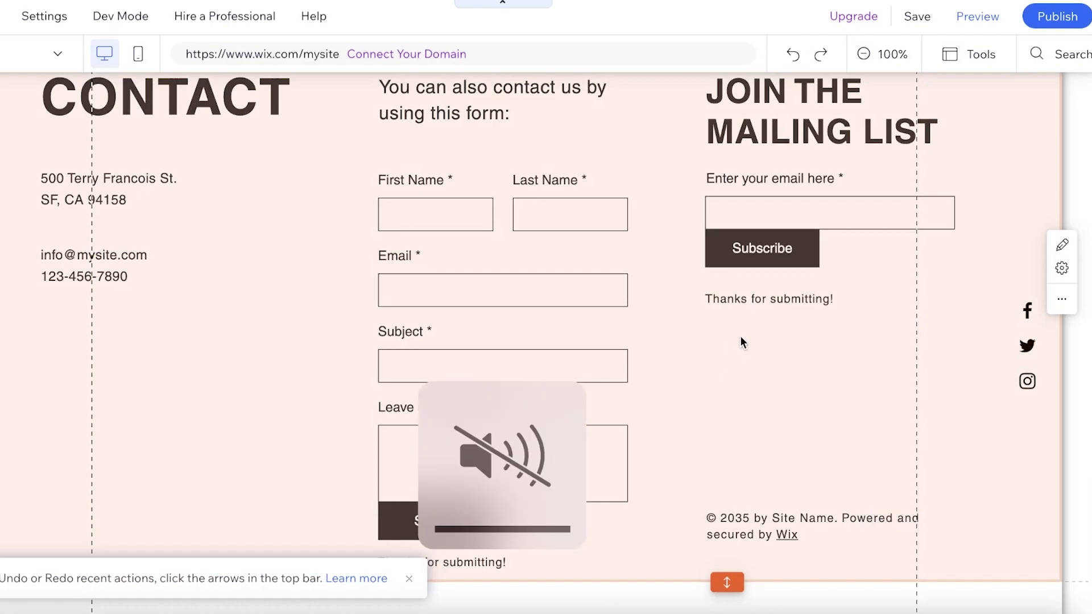
- Replace the site name text in the header with "Janes Studio"
scroll(739, 335, up, 10)
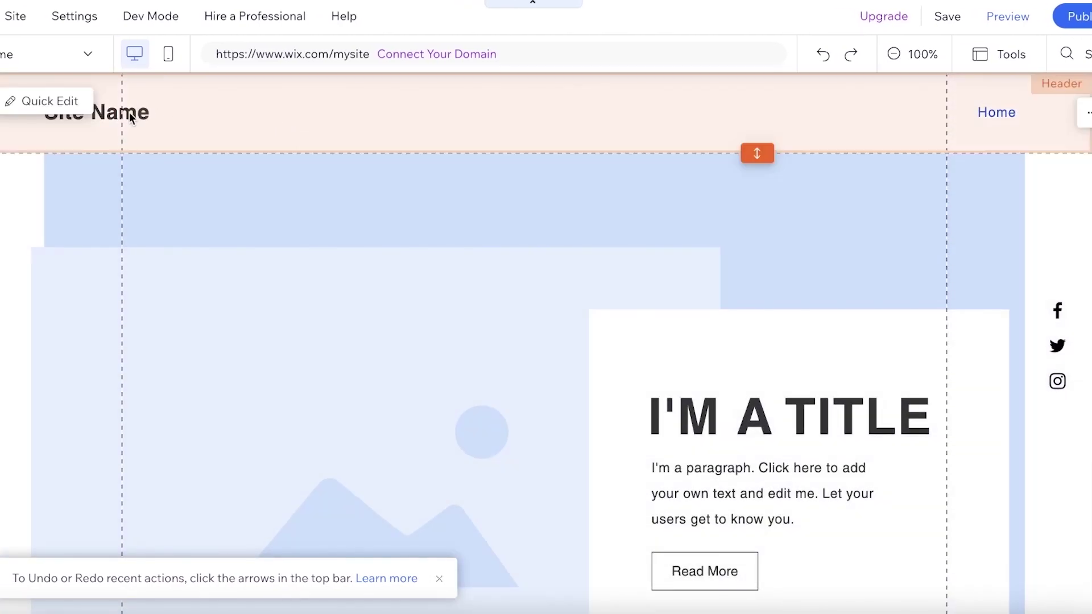
click(131, 113)
double_click(130, 113)
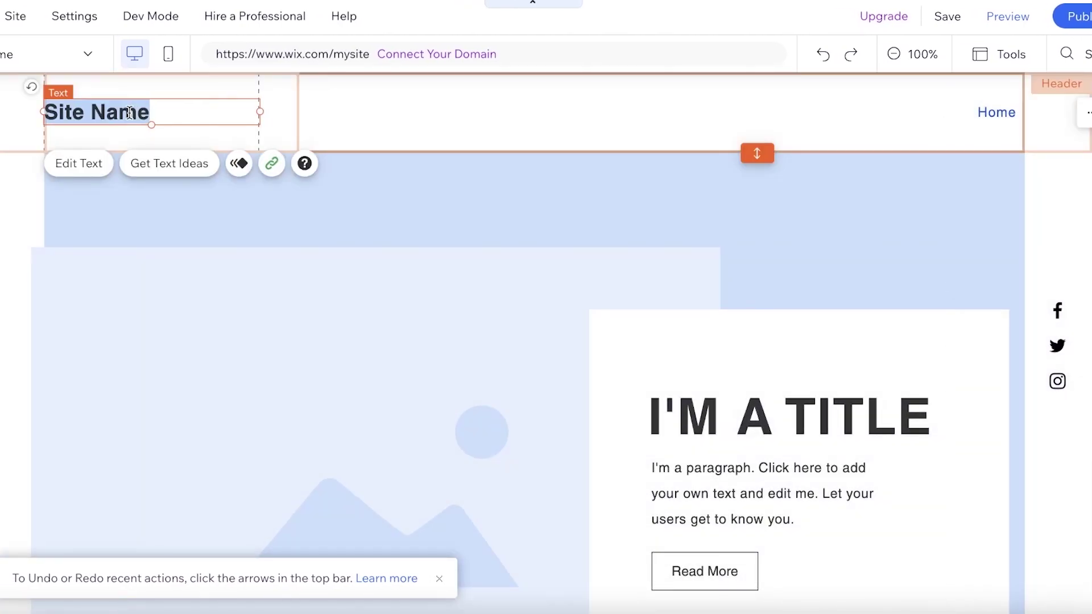
text(Janes Studio)
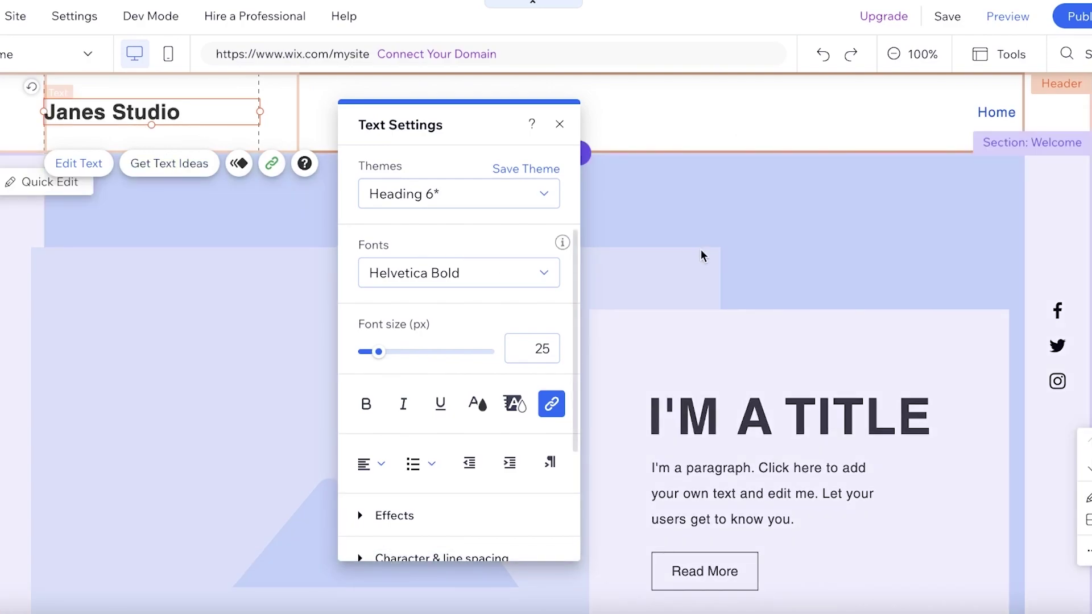
click(788, 219)
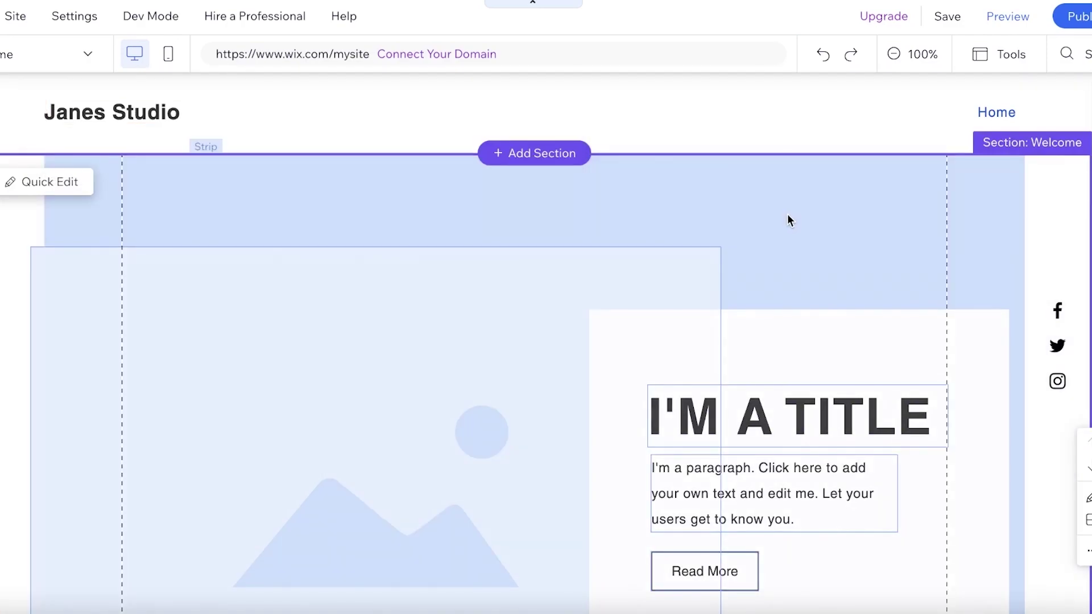
- Change the welcome strip's background to a design workspace photo from the Media from Wix collection
click(623, 203)
mouse_move(403, 182)
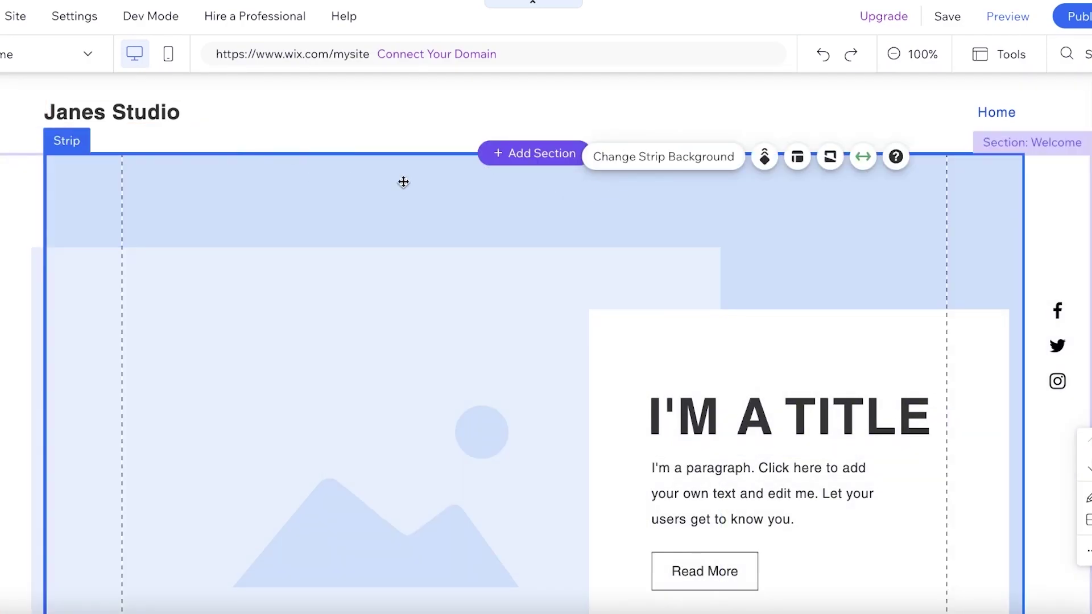
click(636, 158)
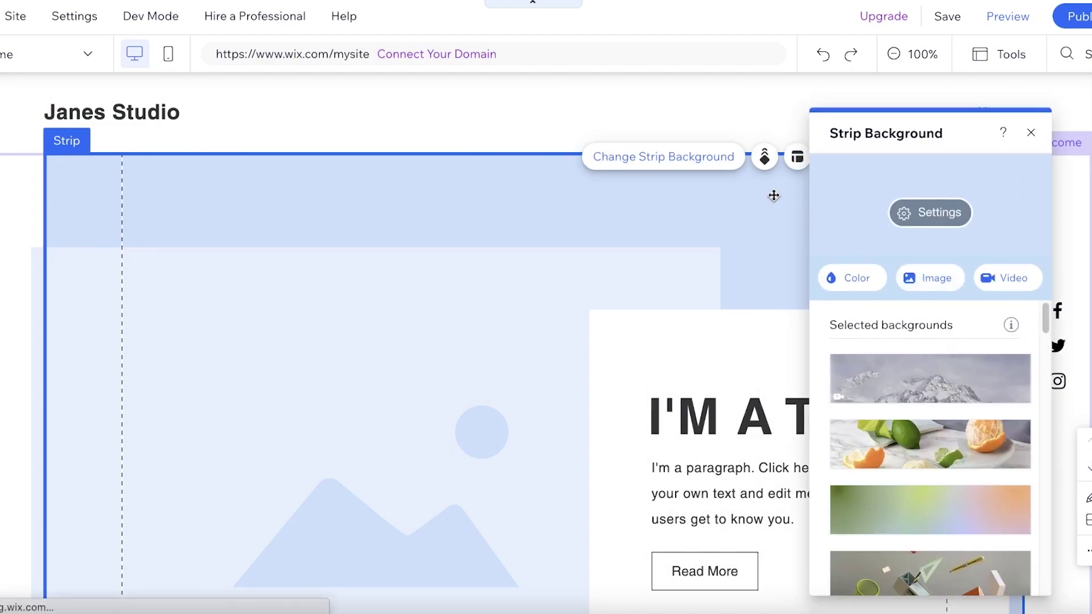
click(929, 278)
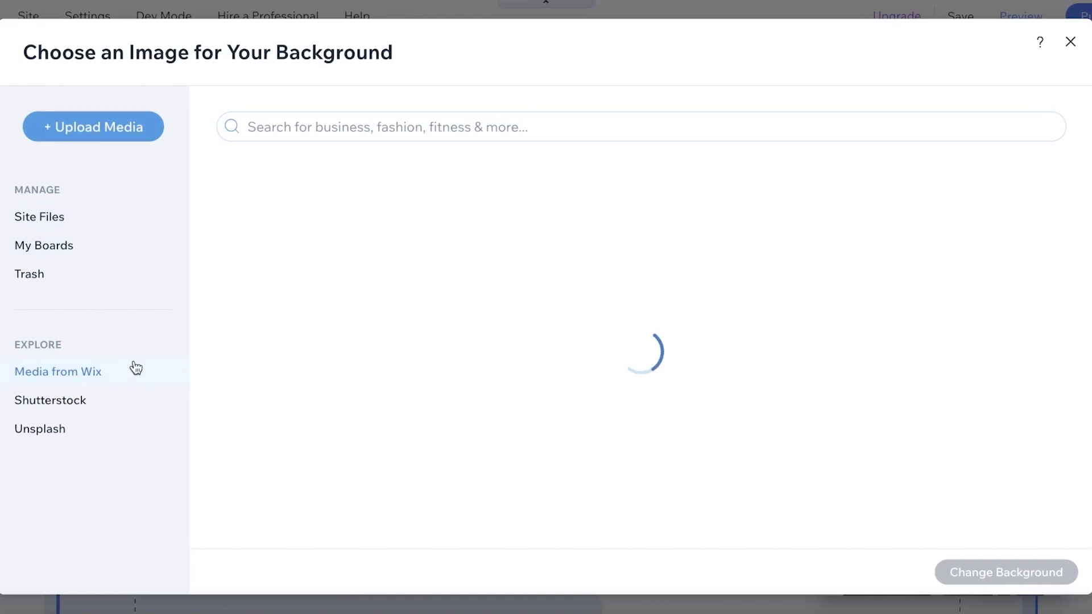
click(313, 122)
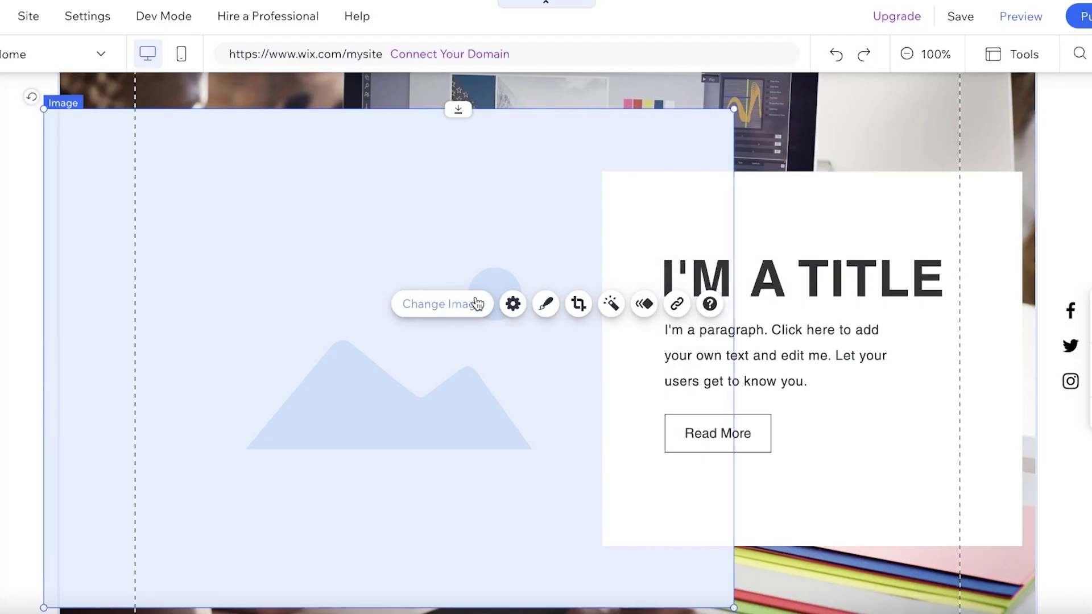
- Replace the welcome section's placeholder image with the green and red laptop illustration from Media from Wix
click(477, 304)
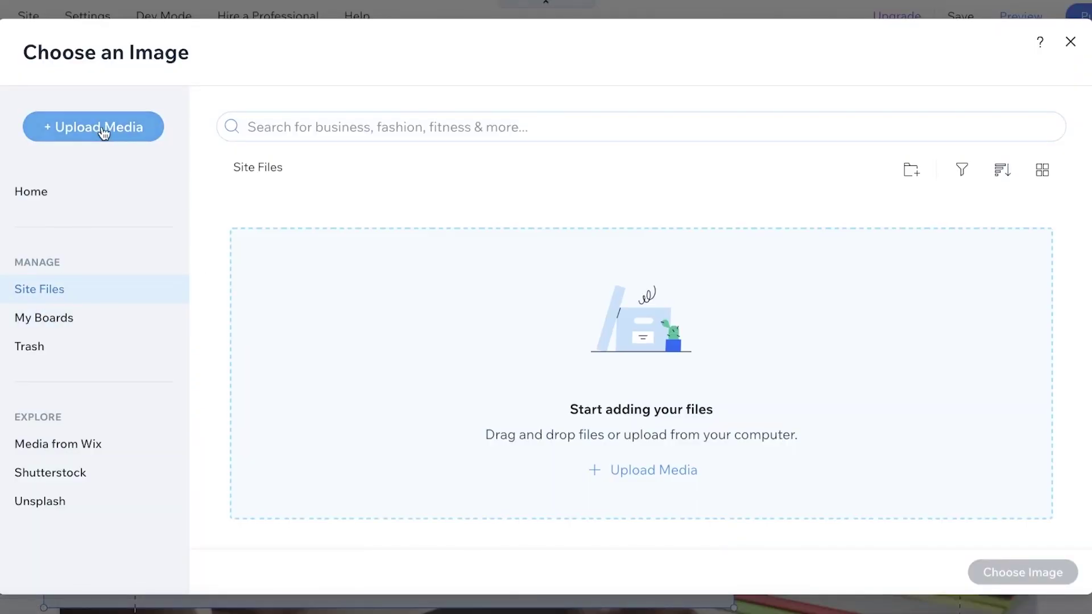
click(38, 448)
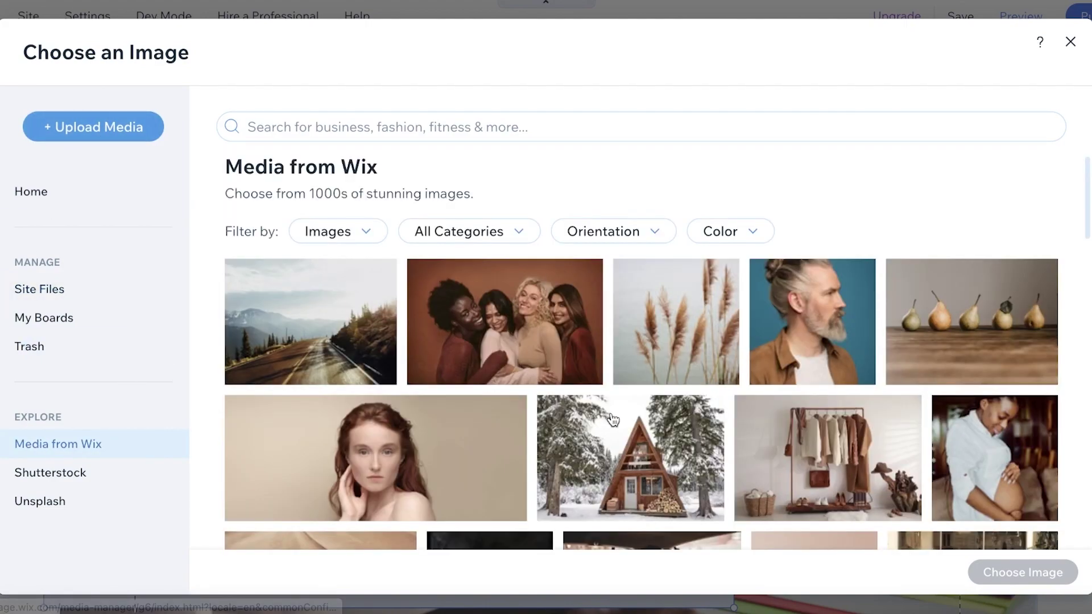
click(519, 127)
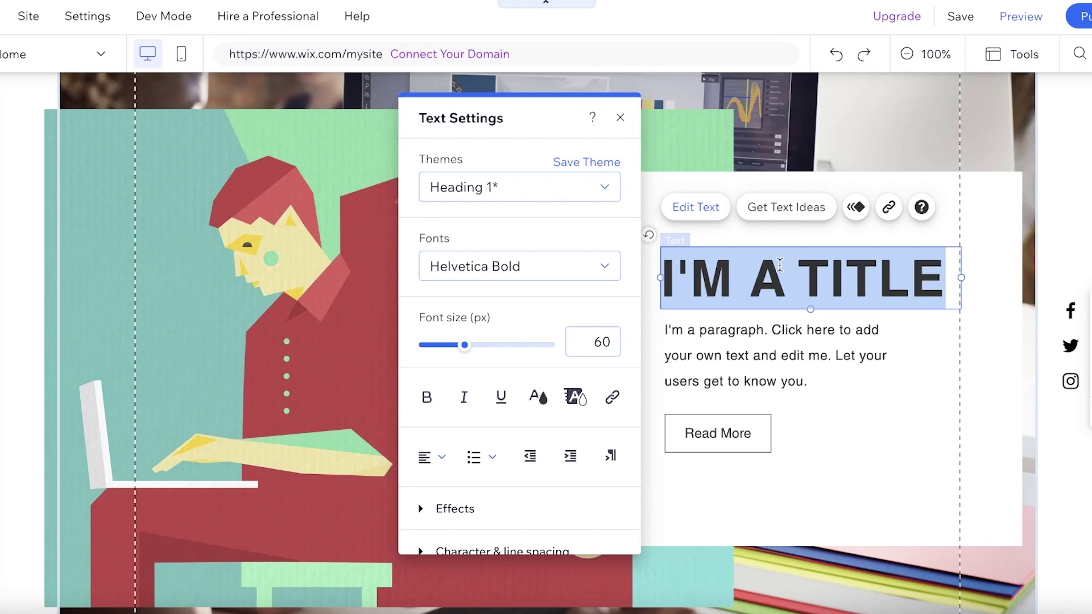
- Replace the welcome box's text with the heading "Welcome" and a graphic design introduction, and delete the Read More button
text(Welcome)
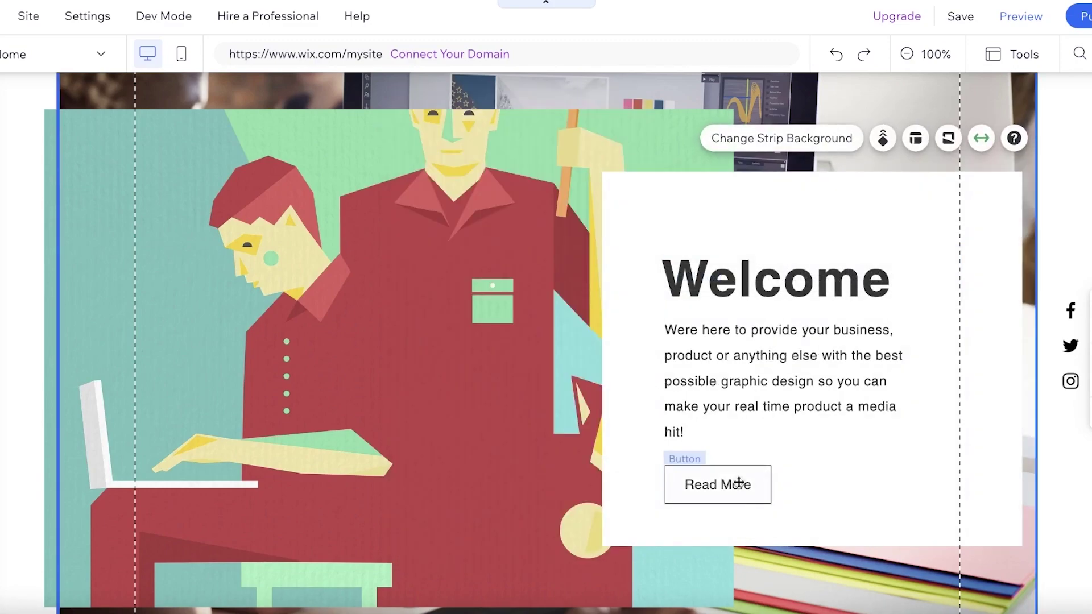
click(733, 483)
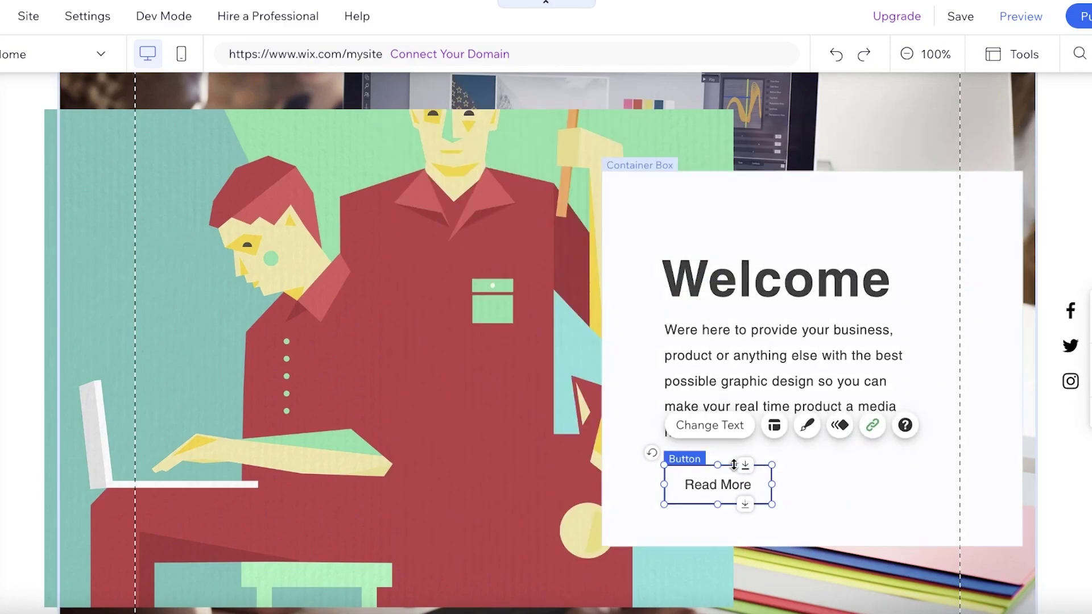
key(Delete)
- Fill the Welcome container box with light peach (#F9C5B4) and lower the fill's opacity to slightly below 83%
click(734, 217)
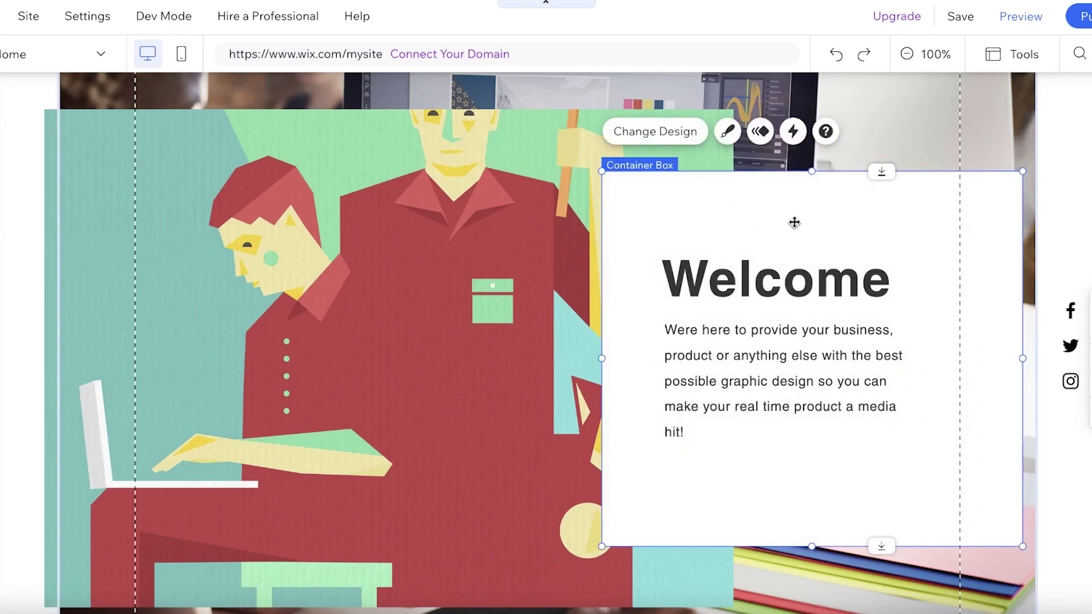
click(690, 137)
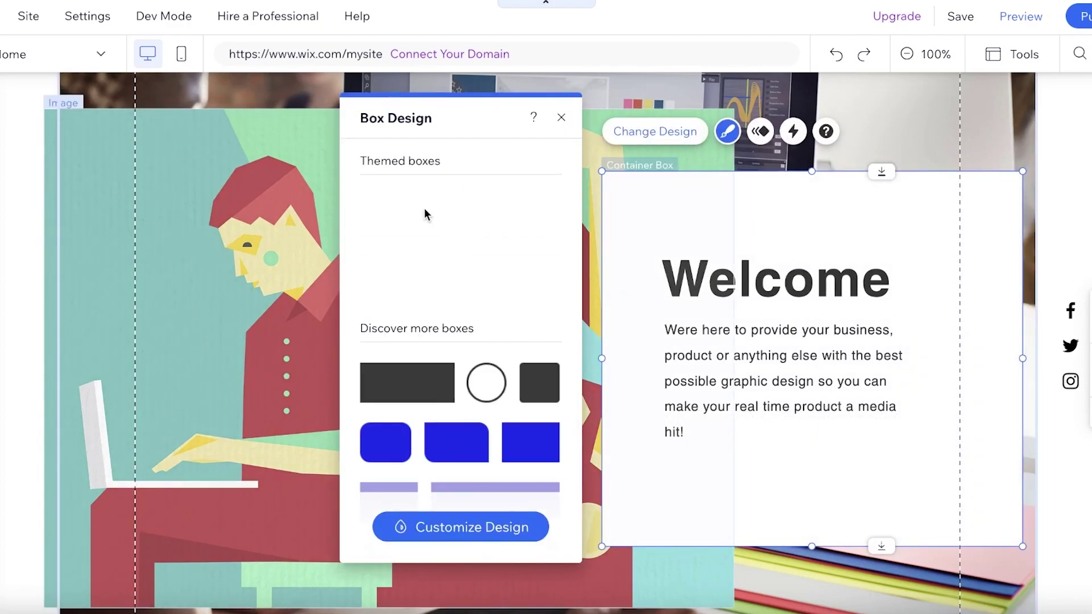
click(477, 528)
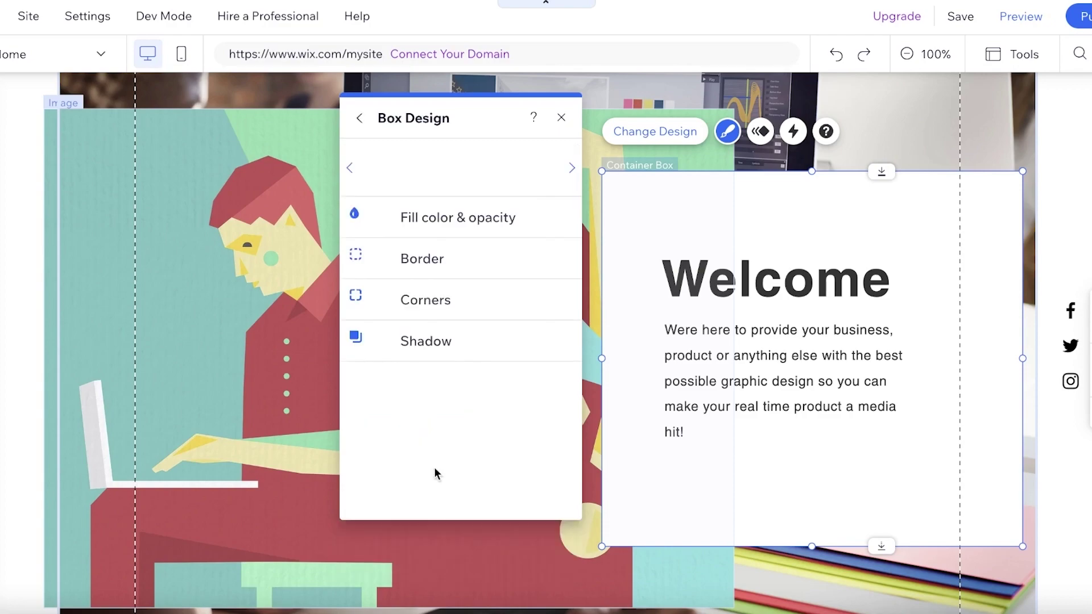
click(430, 225)
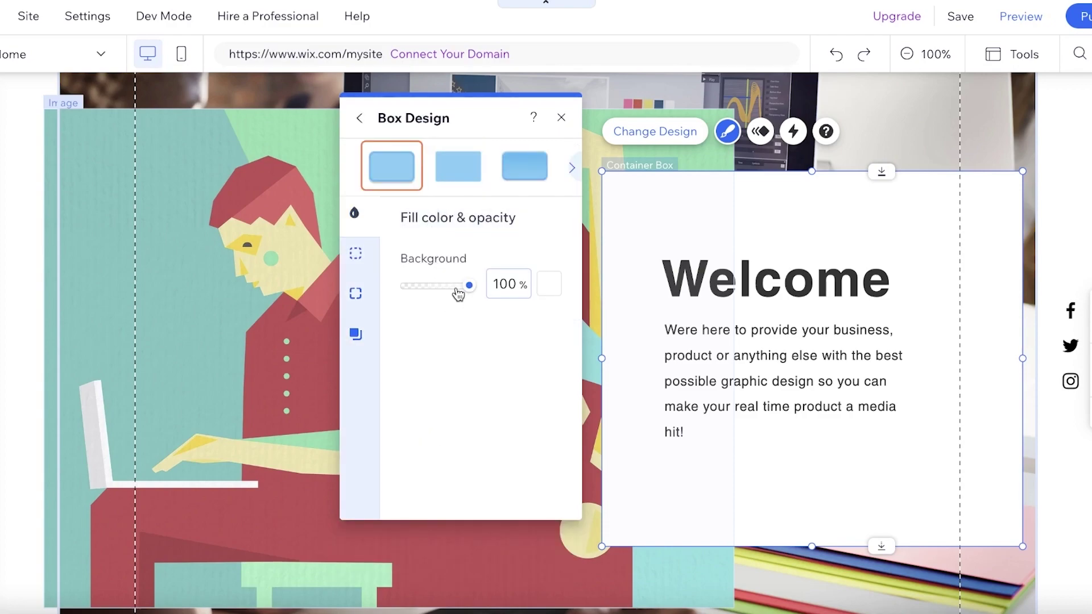
mouse_move(458, 291)
mouse_down()
mouse_move(449, 286)
mouse_move(465, 291)
mouse_up()
click(542, 285)
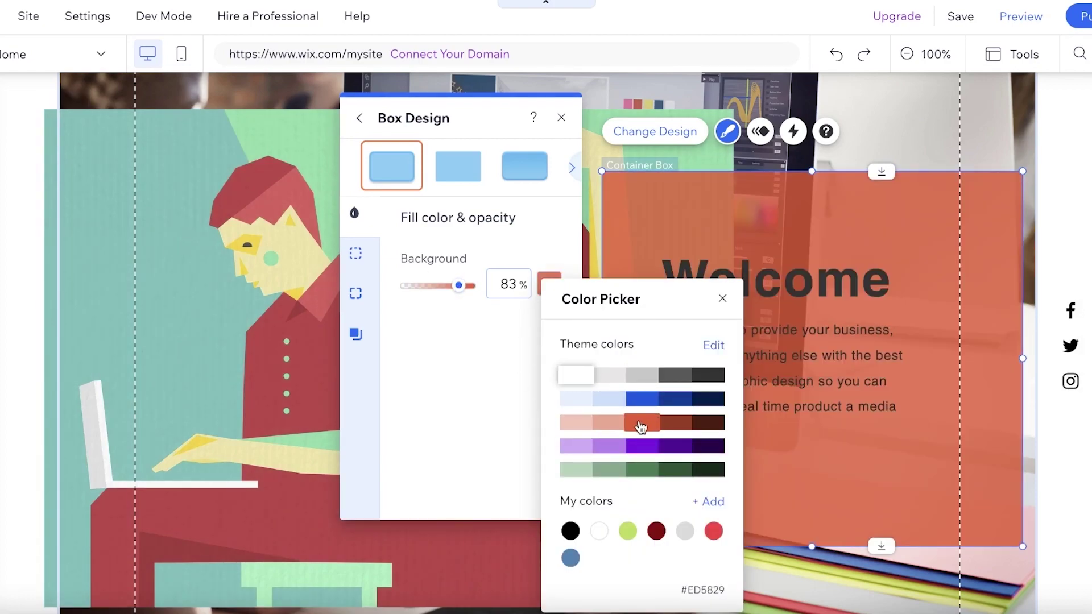
click(576, 422)
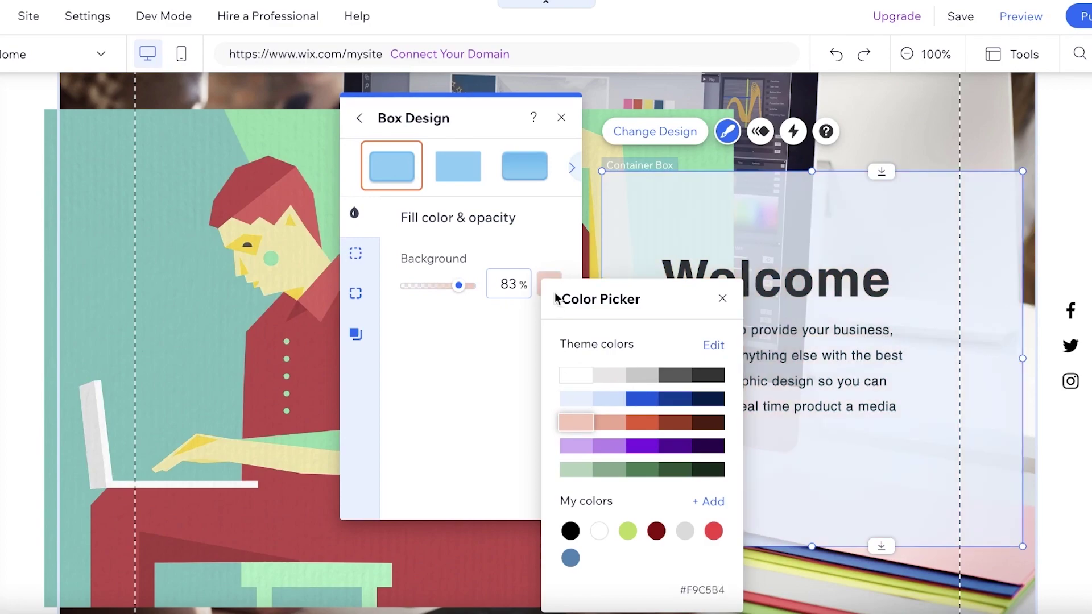
click(898, 109)
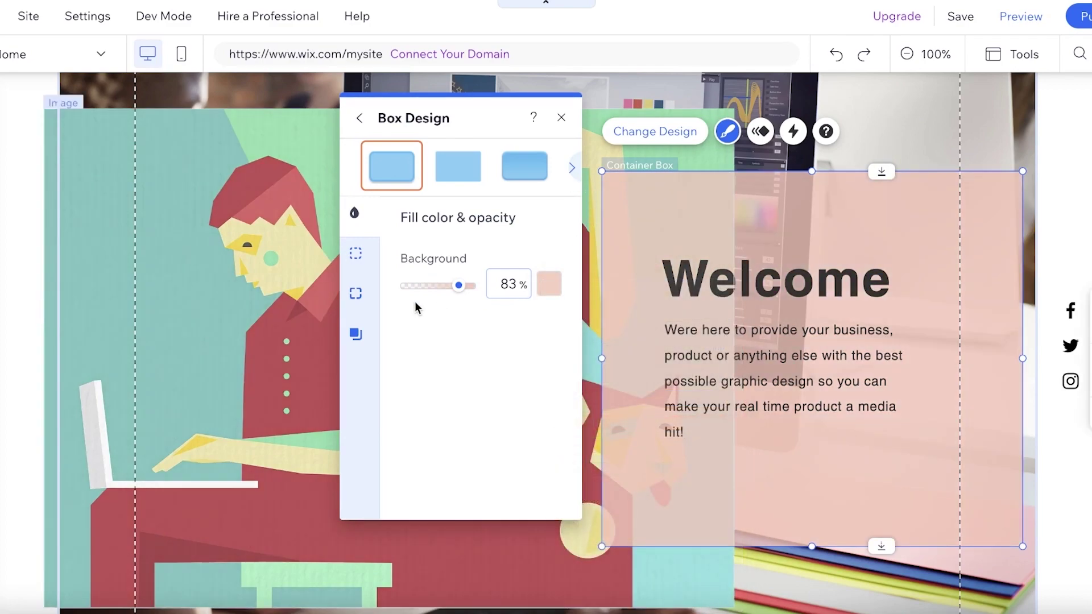
drag(459, 293, 449, 294)
click(921, 104)
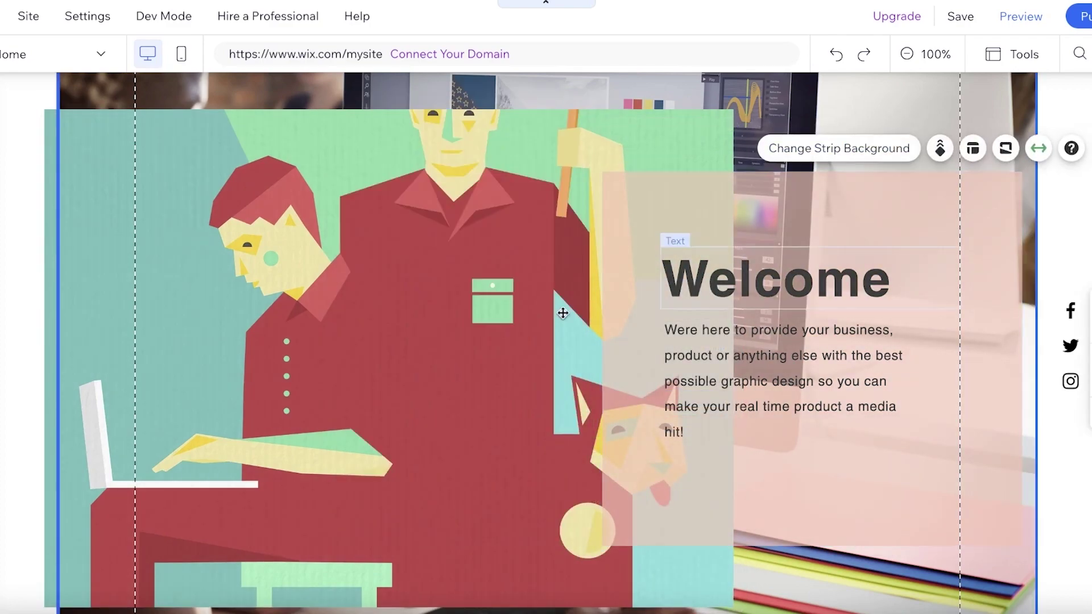
- Delete the About section from the home page
scroll(552, 319, down, 5)
scroll(552, 320, down, 10)
scroll(666, 370, up, 2)
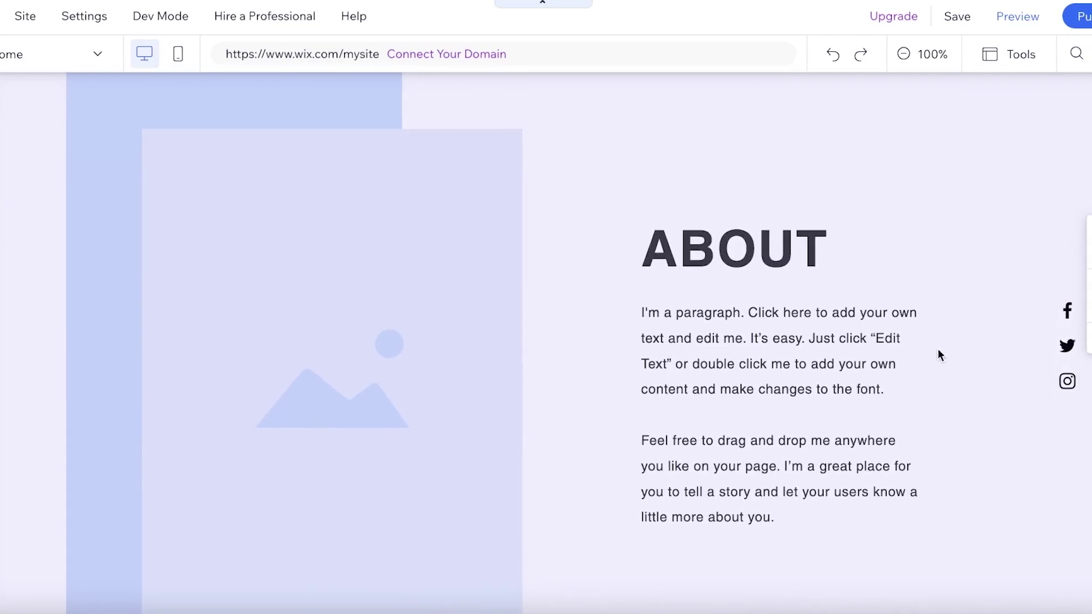
click(1083, 339)
click(922, 392)
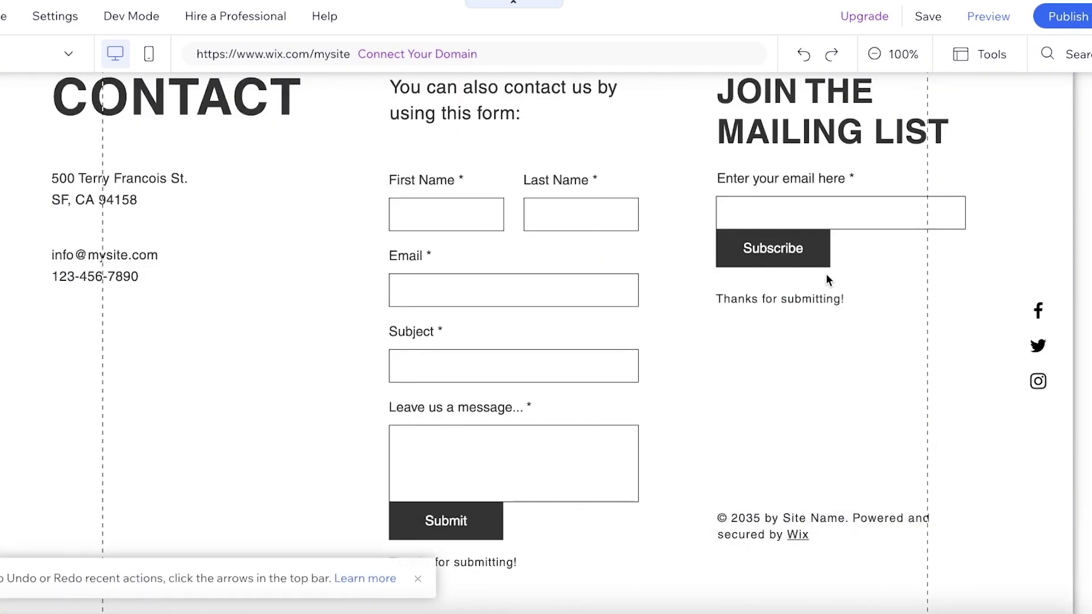
scroll(547, 307, up, 15)
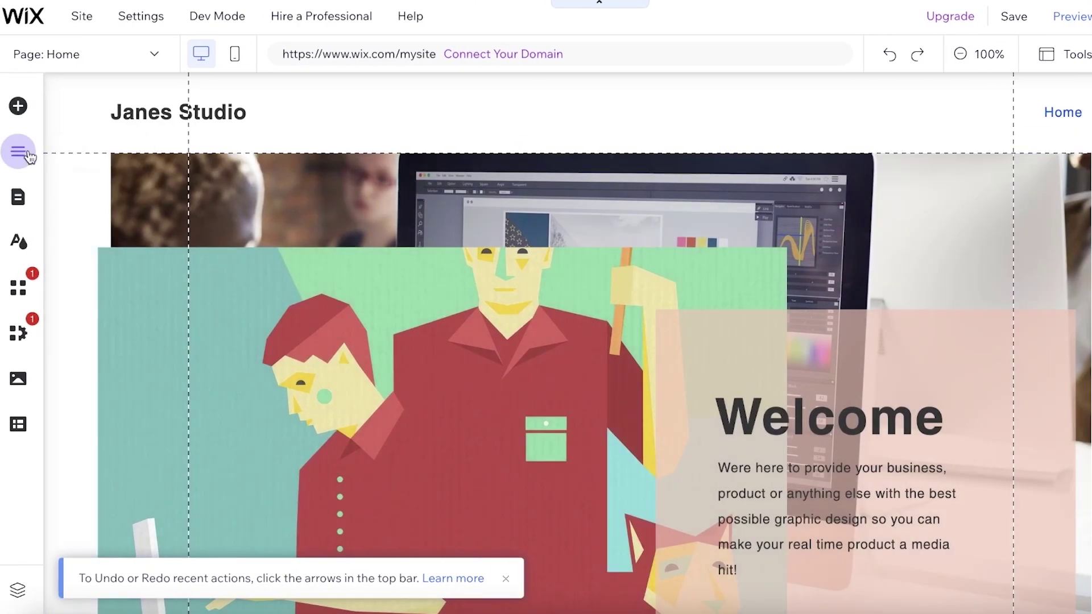
- Open the Wix App Market and list the apps in the Sell Online category
click(17, 290)
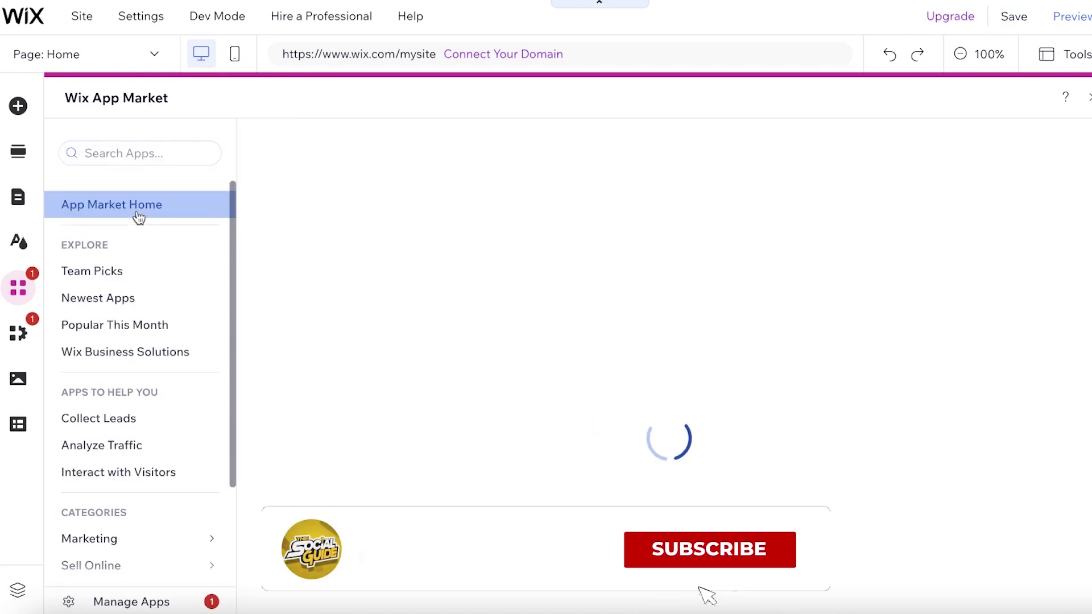
scroll(151, 455, down, 1)
scroll(151, 454, down, 1)
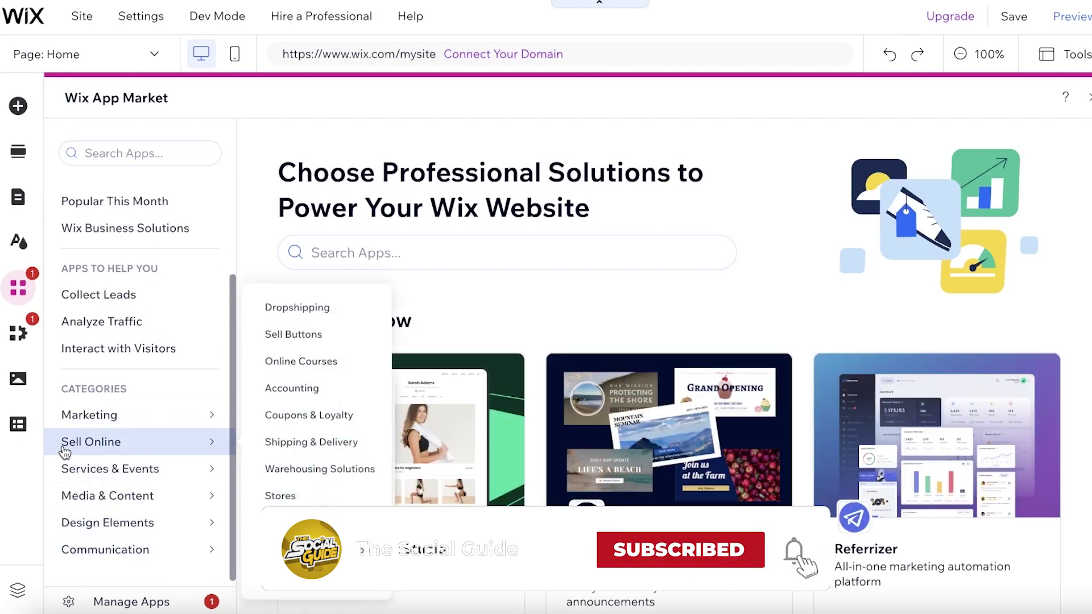
click(66, 448)
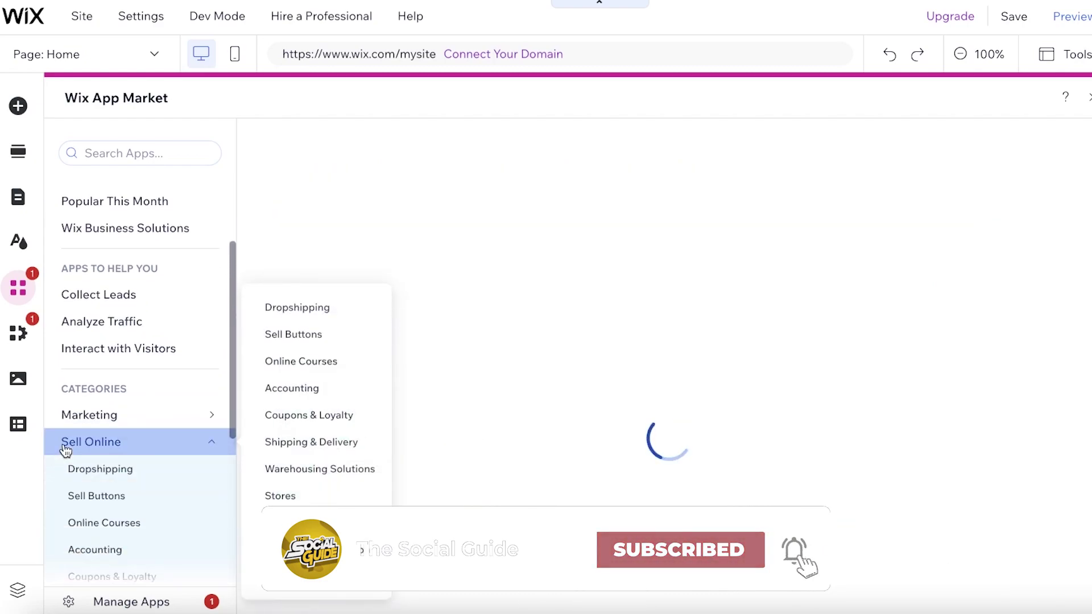
scroll(66, 452, down, 3)
scroll(54, 503, down, 1)
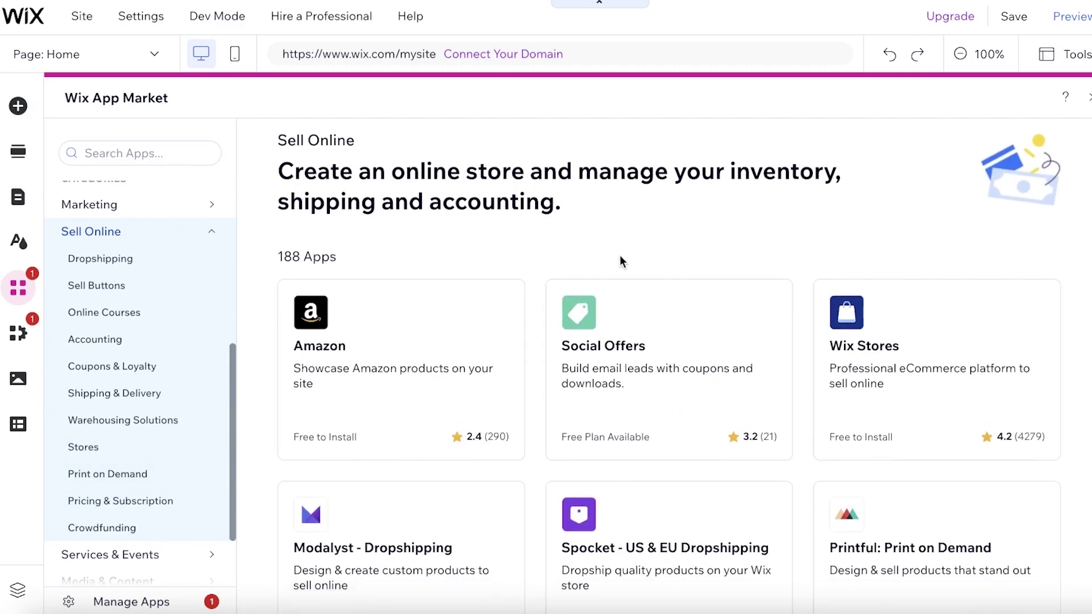
- Find the Wix Stores app among the Sell Online apps and add it to the site
scroll(620, 262, down, 8)
scroll(621, 265, down, 9)
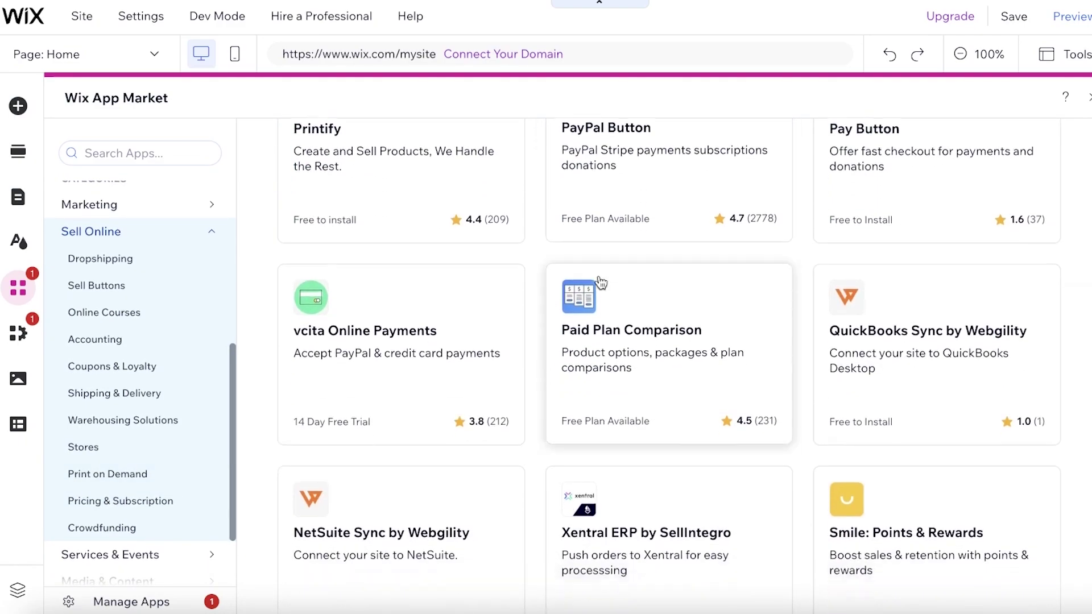
scroll(320, 253, up, 9)
scroll(320, 252, down, 9)
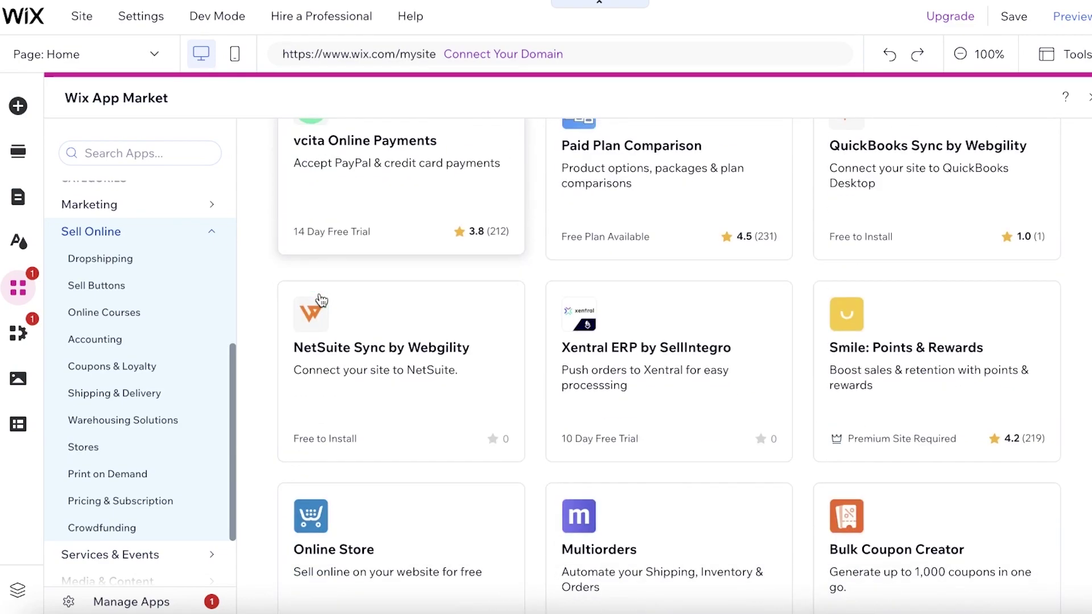
click(356, 369)
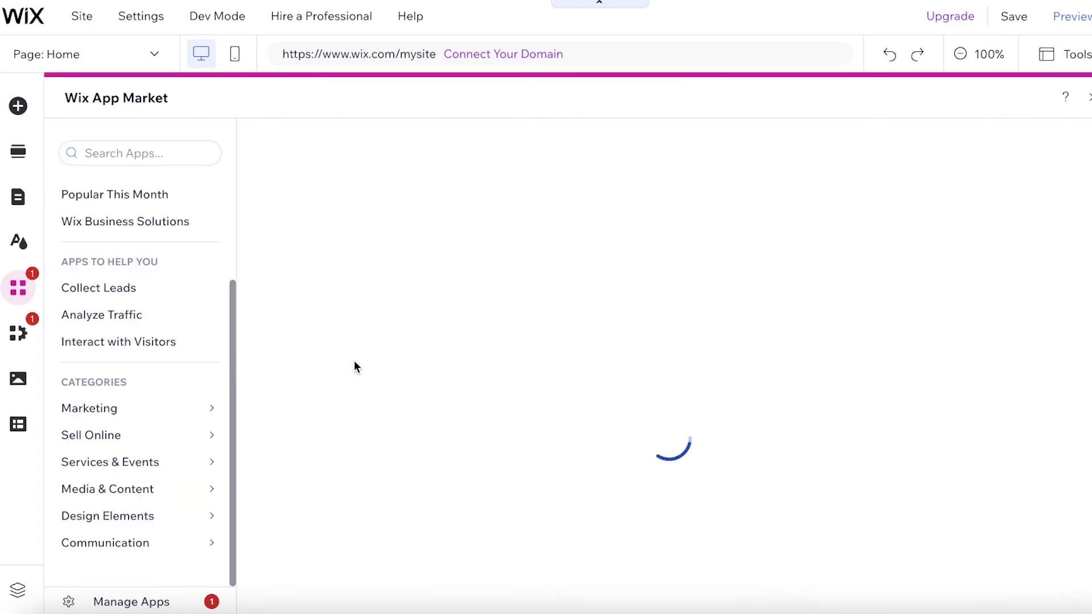
click(143, 154)
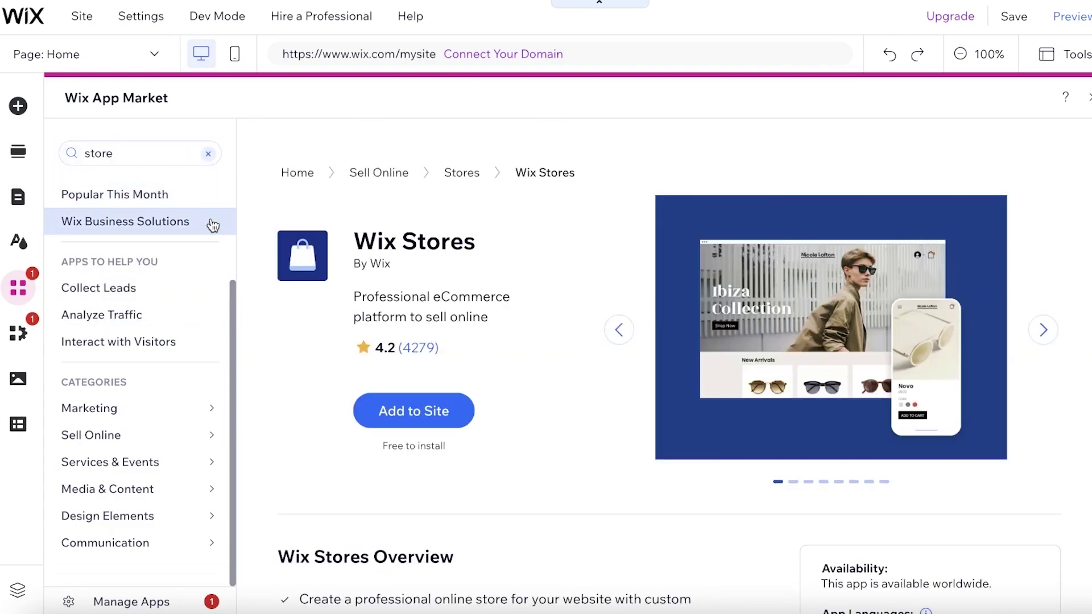
click(419, 405)
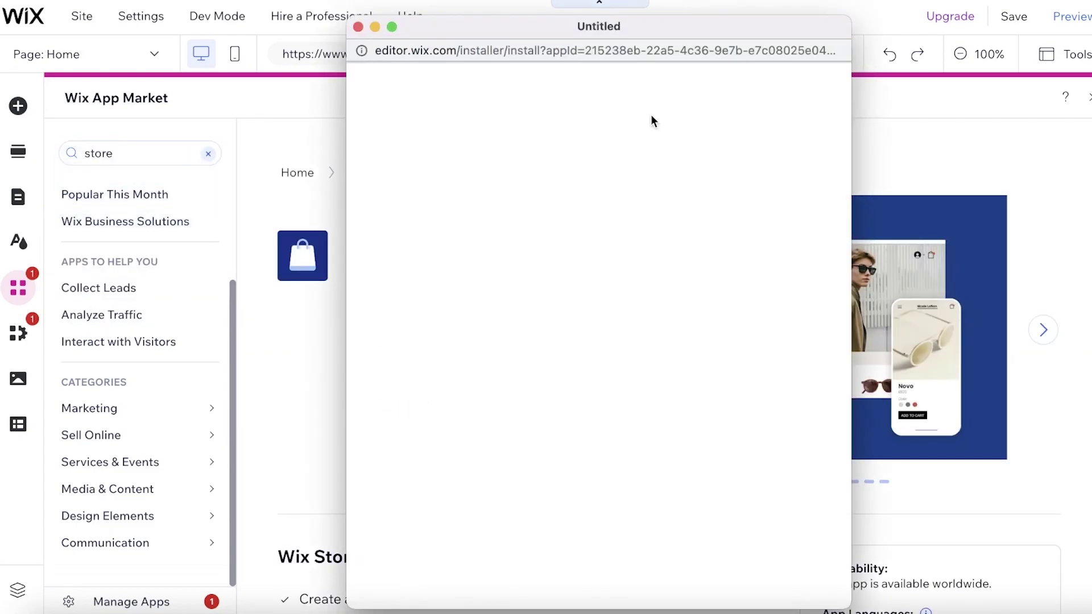
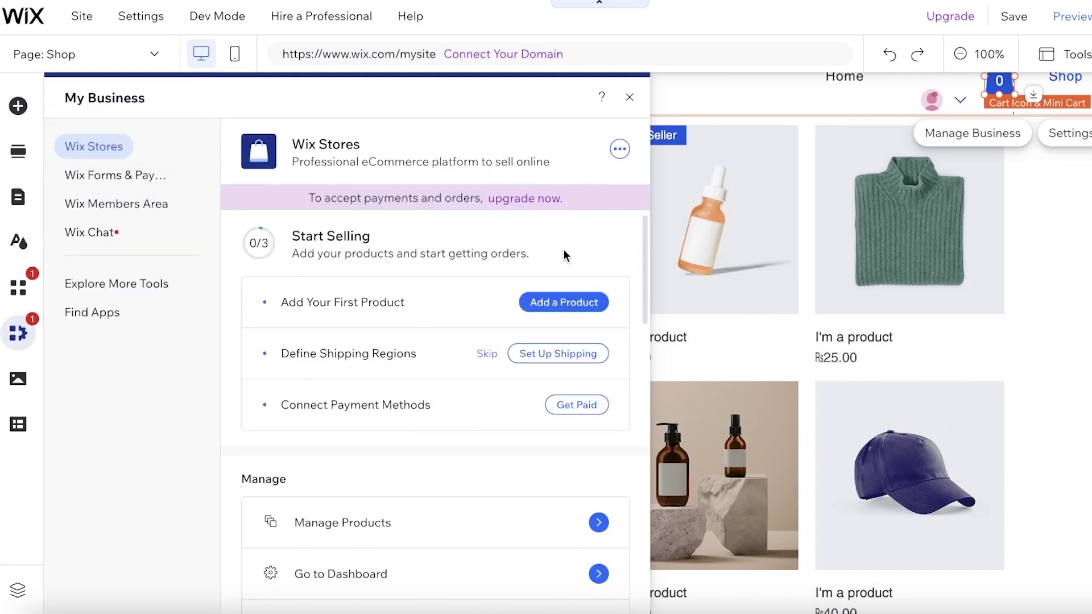
- Review the setup and management options for Wix Stores and close the business overview
scroll(545, 348, down, 3)
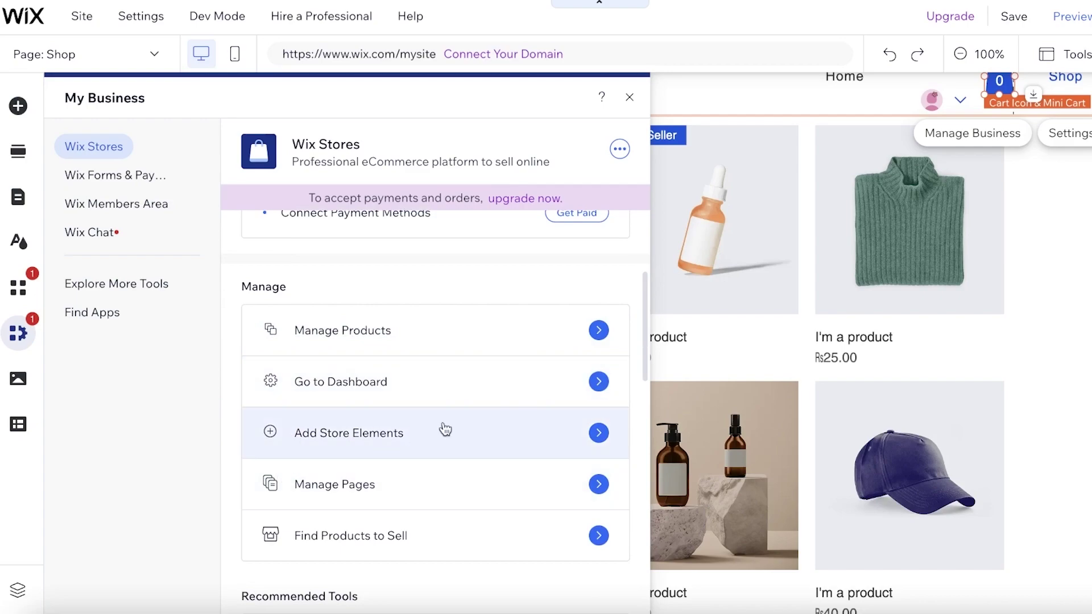
click(629, 98)
scroll(1024, 173, up, 1)
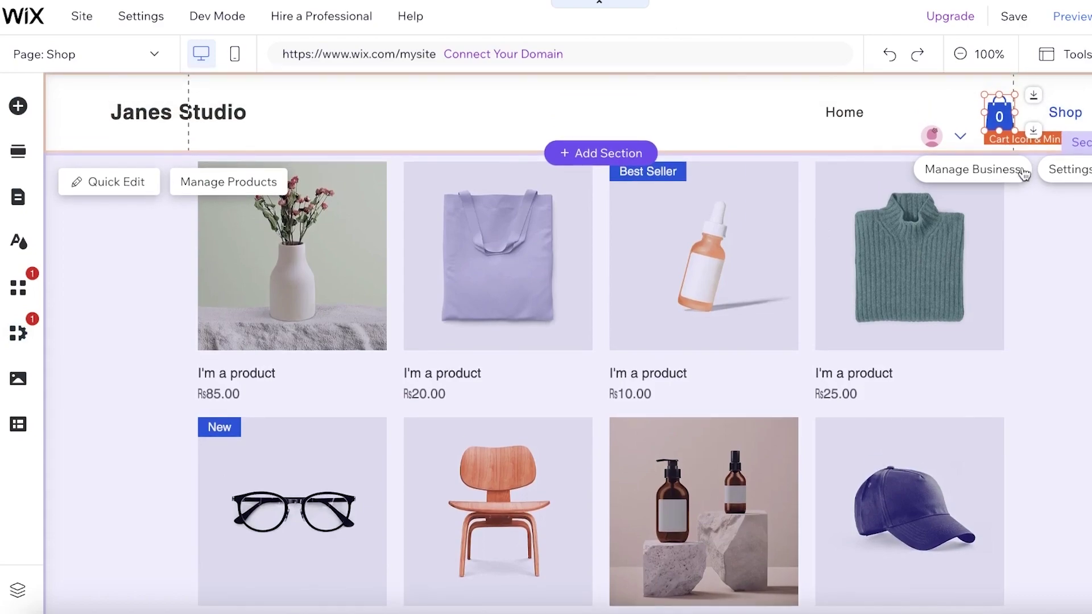
- Rearrange the header by placing the member login below the Shop item and a smaller cart icon above the menu, between Home and Shop
drag(1000, 117, 1070, 77)
drag(990, 77, 932, 132)
click(940, 136)
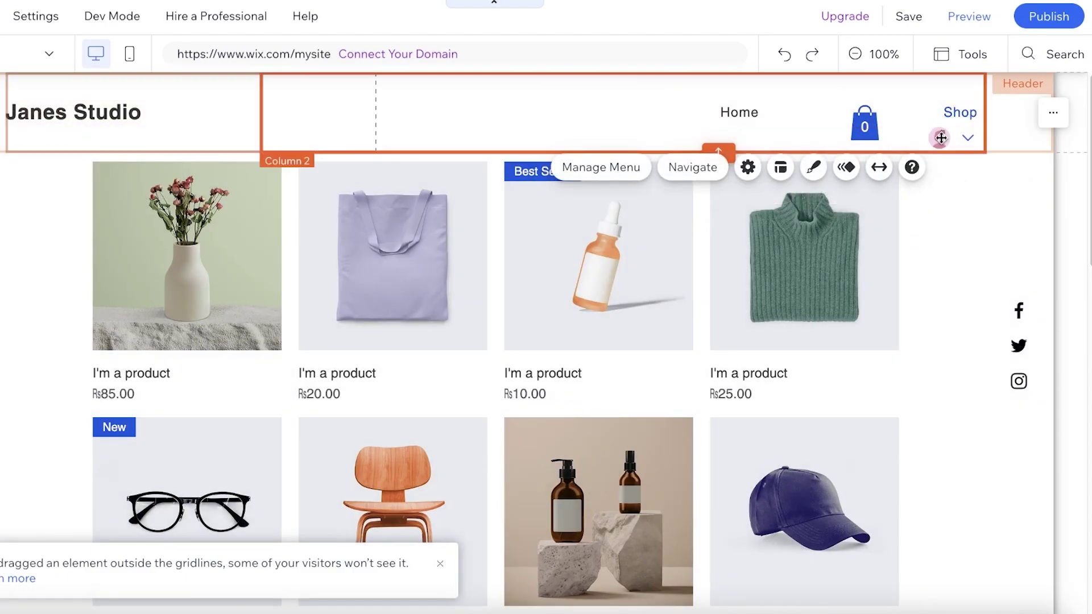
click(941, 137)
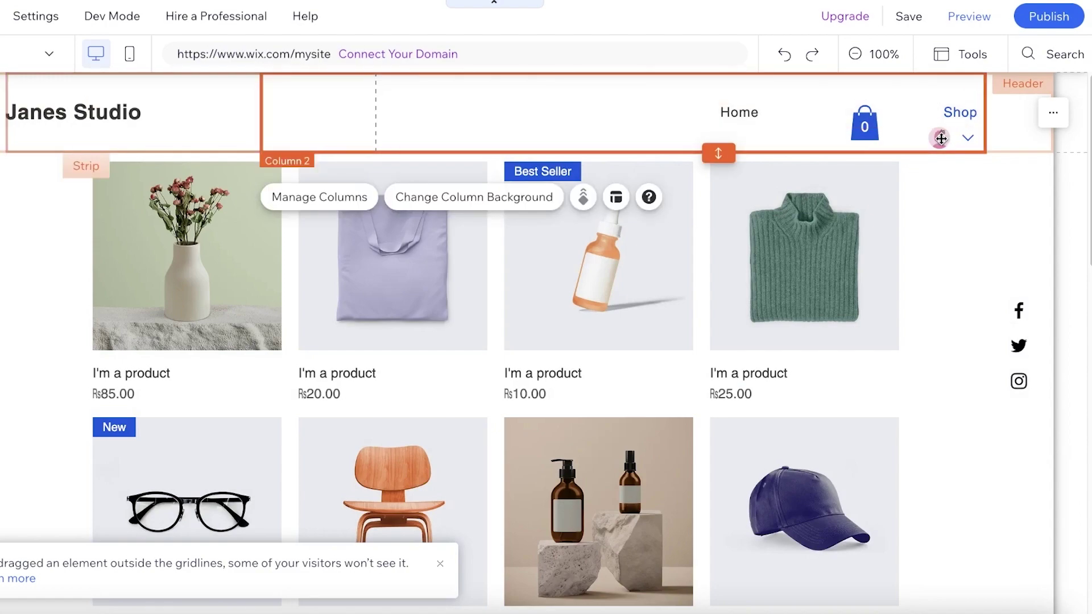
drag(869, 123, 920, 89)
click(933, 138)
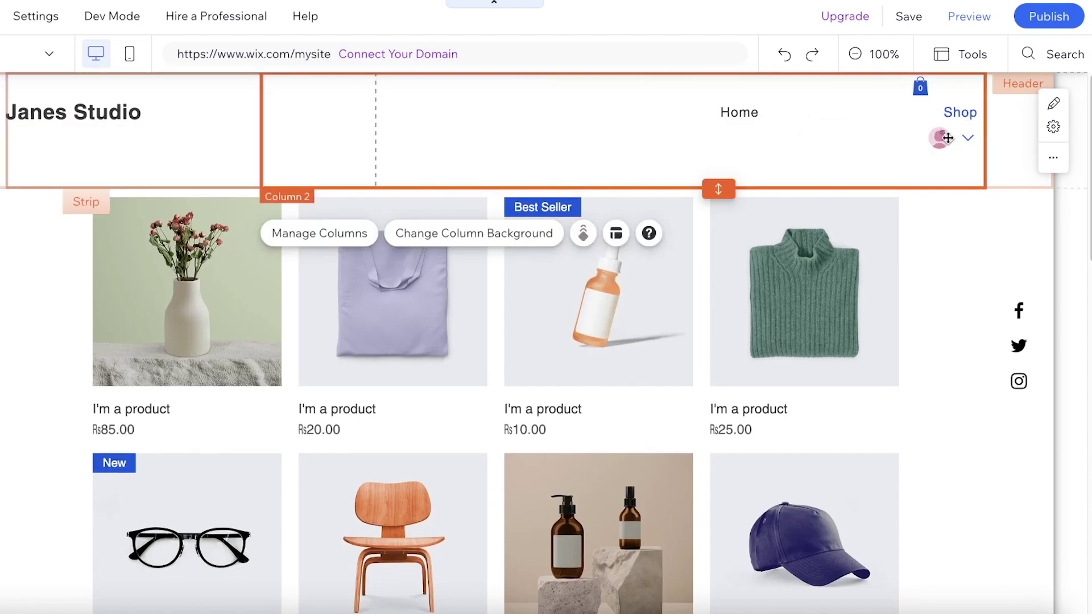
- Shift the header menu away from the member login and place the cart icon between the Shop item and the member login
drag(944, 138, 802, 125)
click(938, 147)
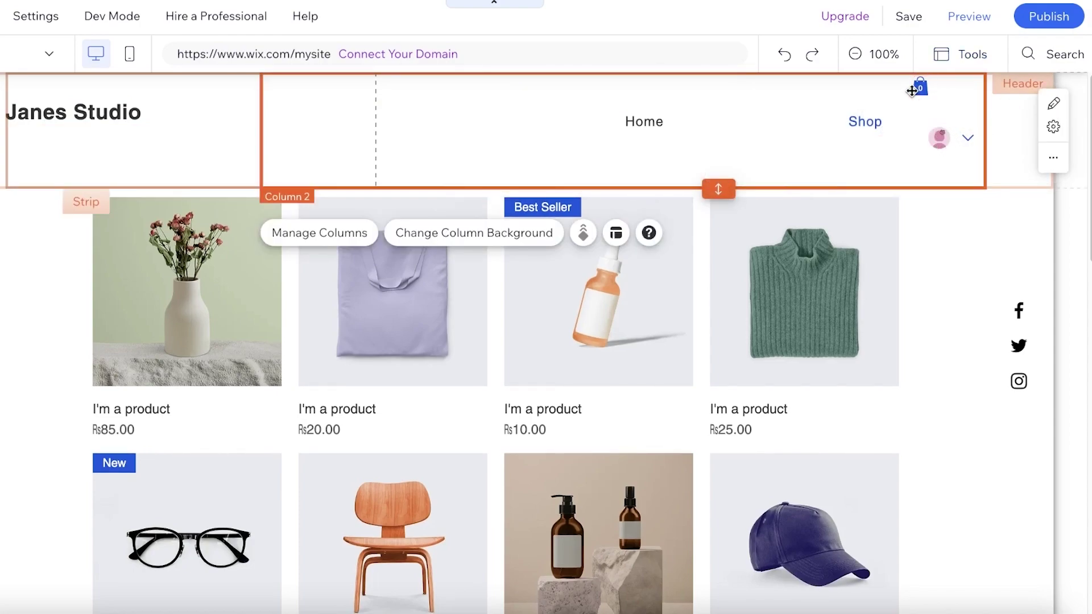
drag(912, 90, 910, 138)
click(944, 178)
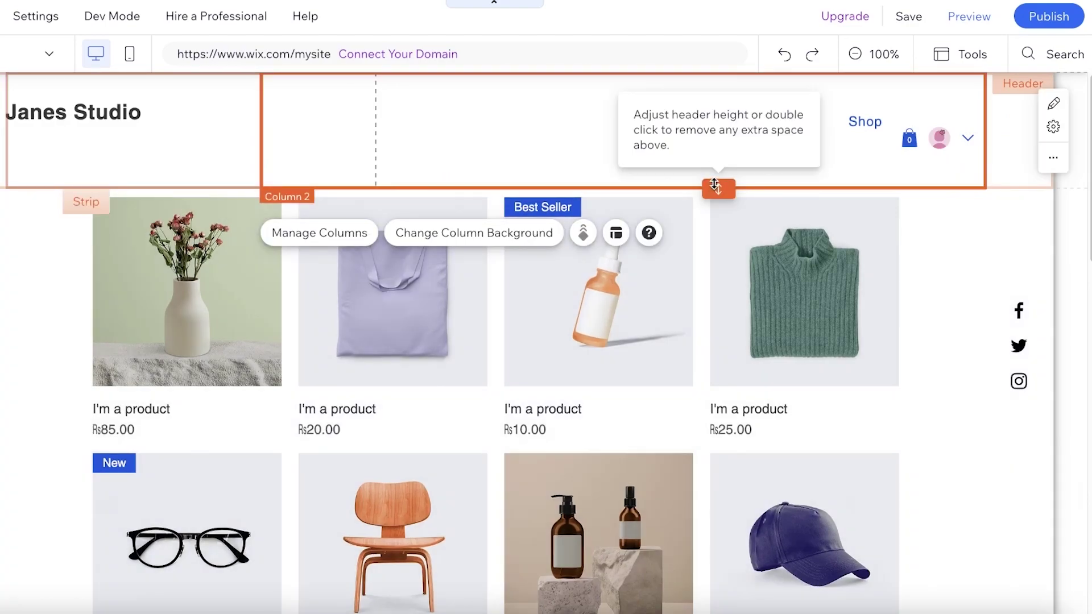
- Extend the header's height and shorten the strip that holds the site title and menu
drag(699, 192, 717, 281)
click(959, 168)
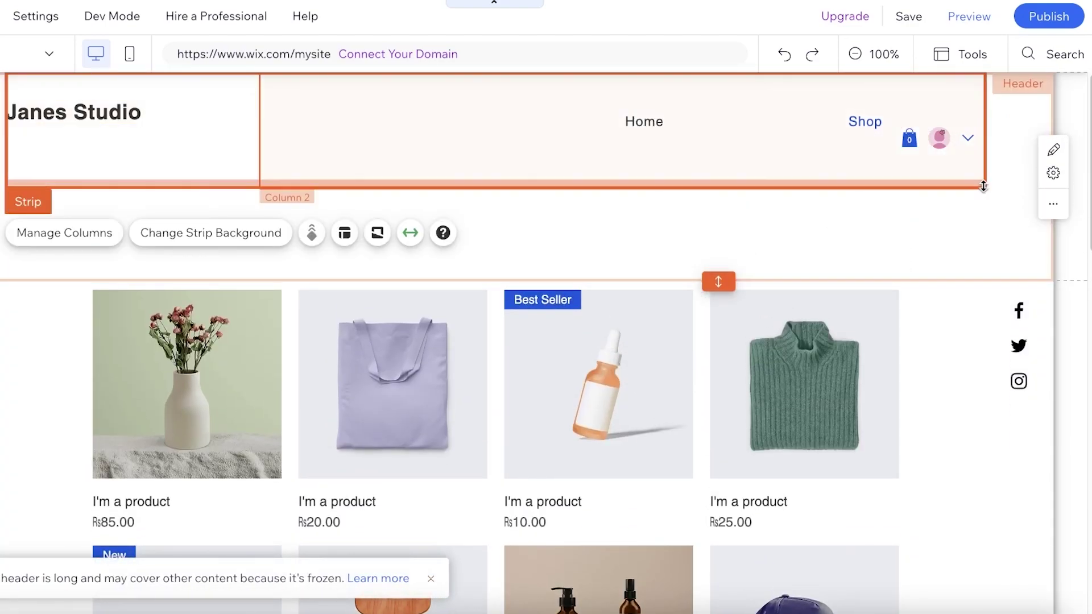
drag(980, 177, 981, 151)
- Place the cart icon at the far end of the header strip, with the member login between it and the menu
drag(910, 138, 969, 105)
click(934, 105)
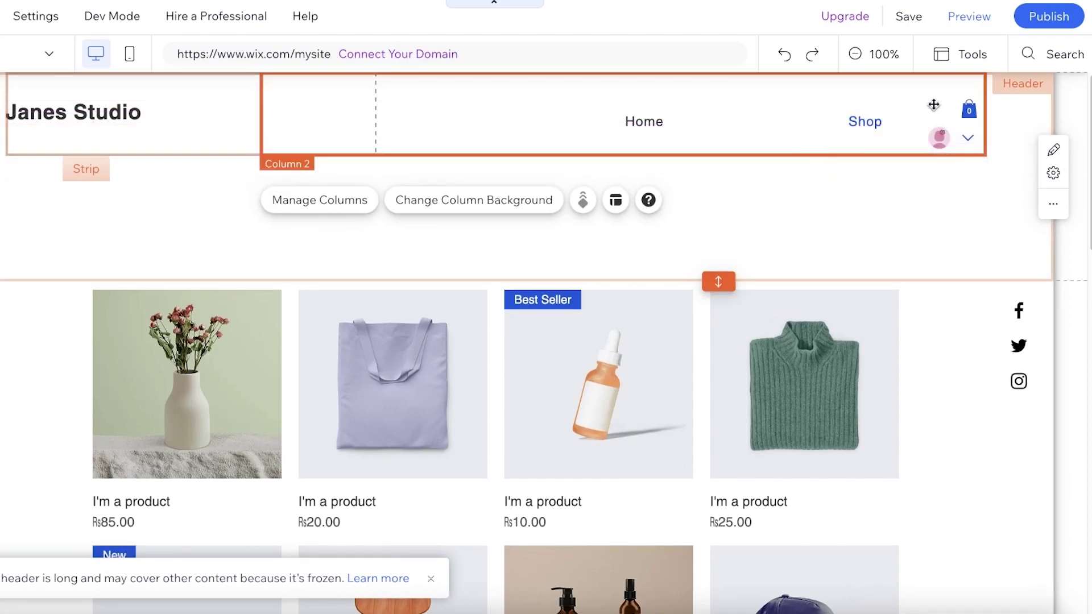
drag(937, 138, 802, 118)
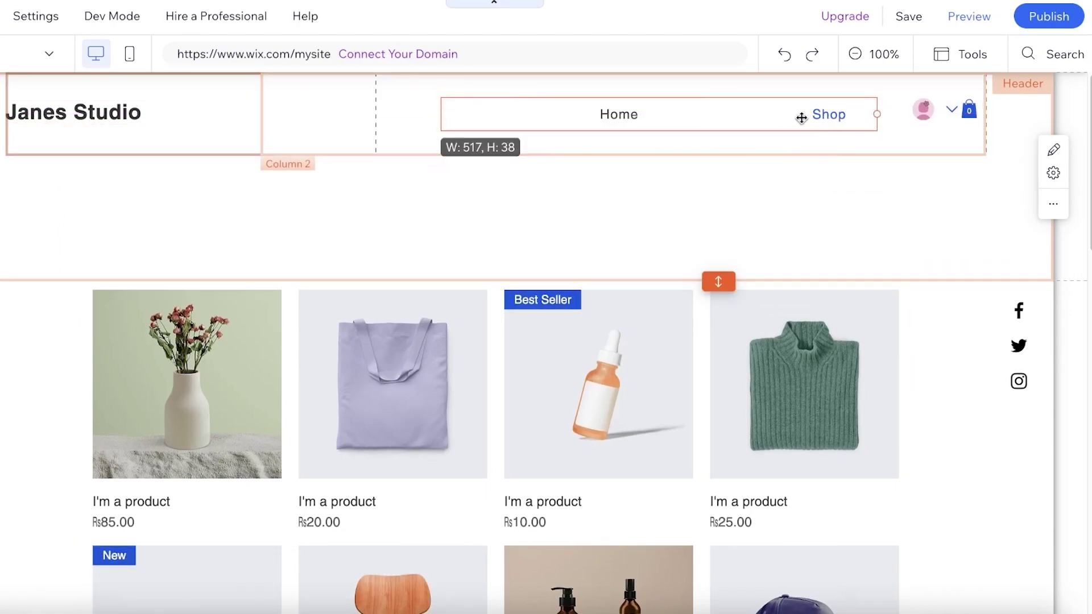
- Narrow the horizontal menu so Home and Shop sit beside the member login, and remove the header's extra space below the strip
drag(597, 116, 828, 114)
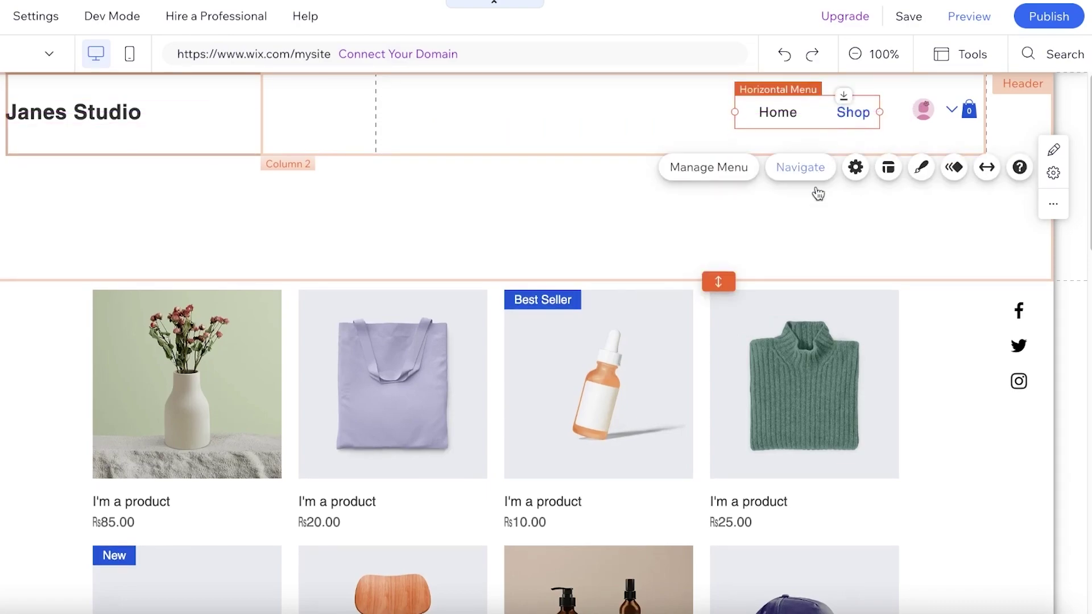
double_click(719, 280)
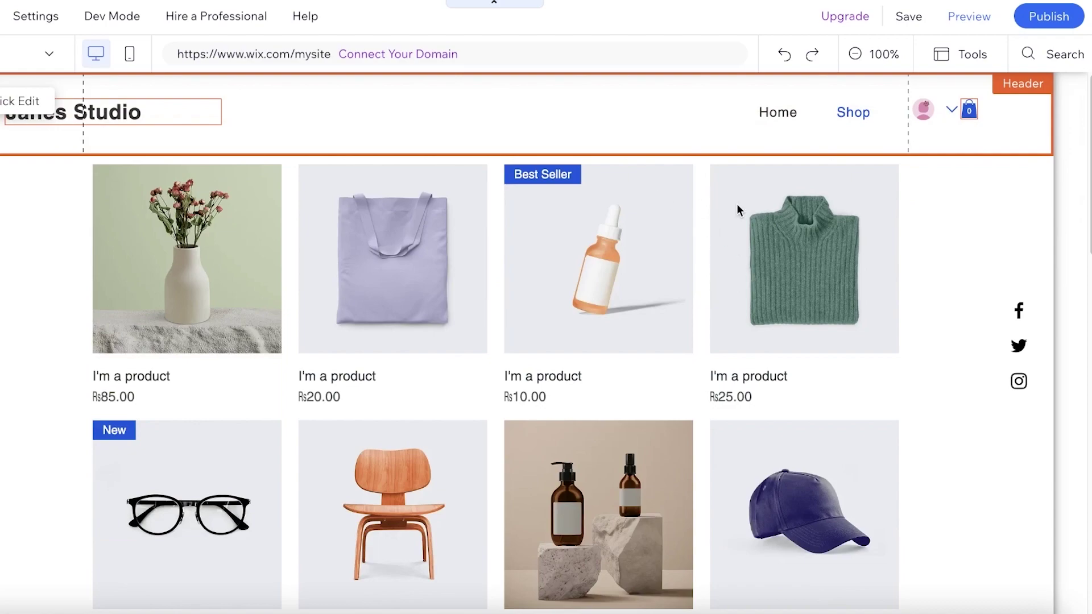
scroll(541, 283, down, 1)
scroll(167, 181, up, 1)
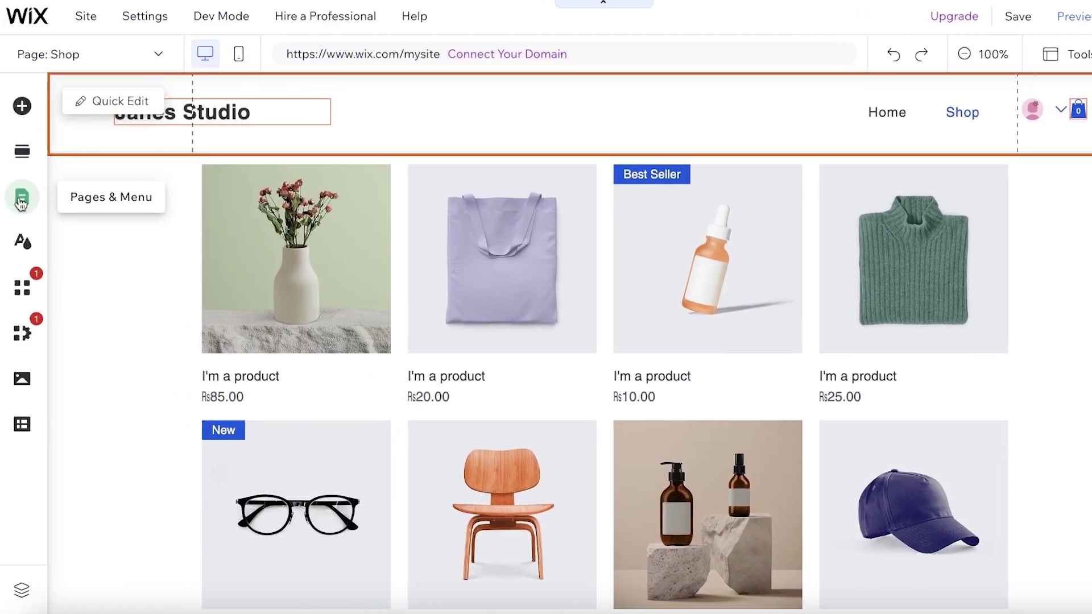
- Rename the Shop store page to Services in its page settings
click(21, 199)
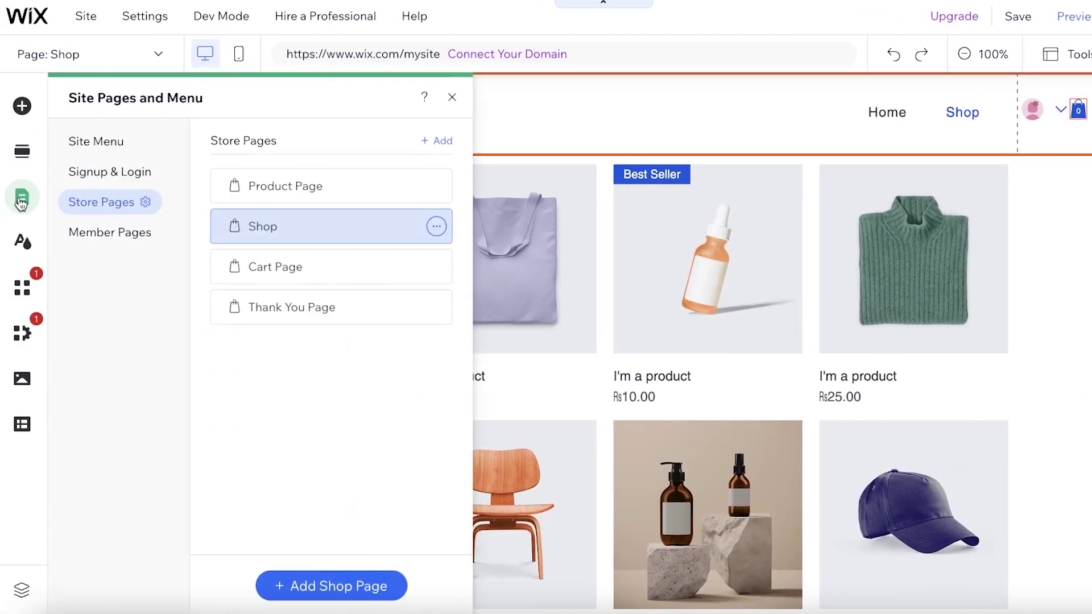
click(436, 227)
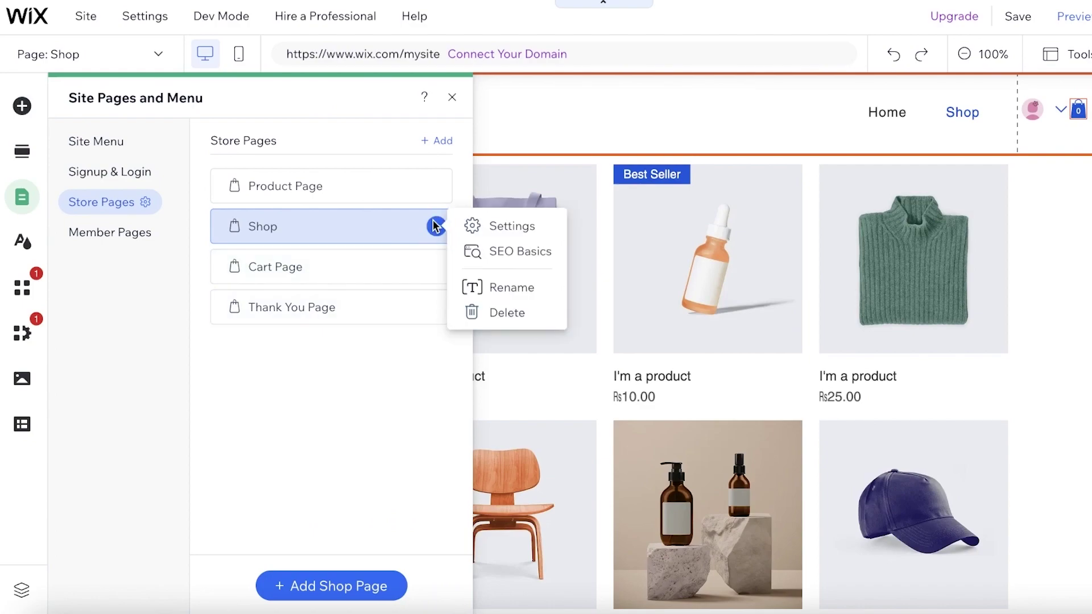
click(472, 226)
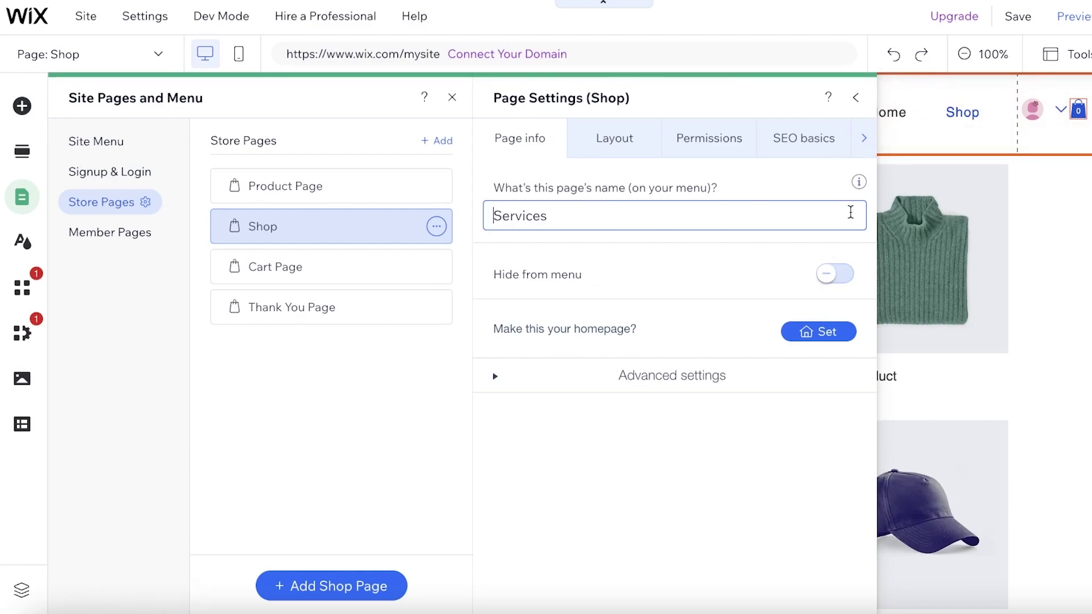
click(857, 97)
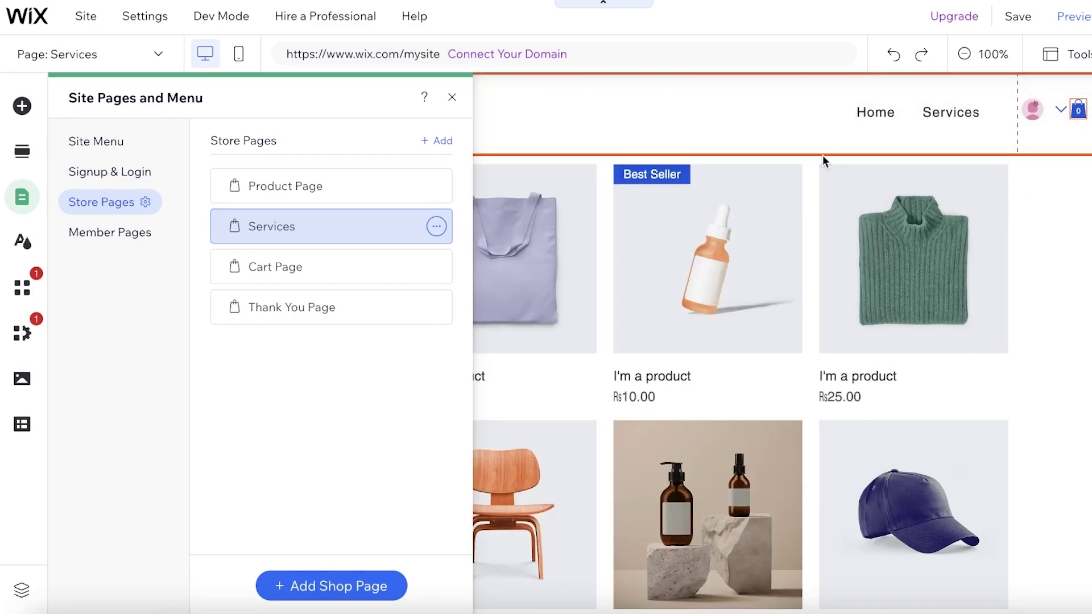
- Save the site under the free Wix domain ending in my-site-1, publish it, and dismiss the follow-up dialogs and the page list
scroll(825, 162, down, 3)
click(1021, 17)
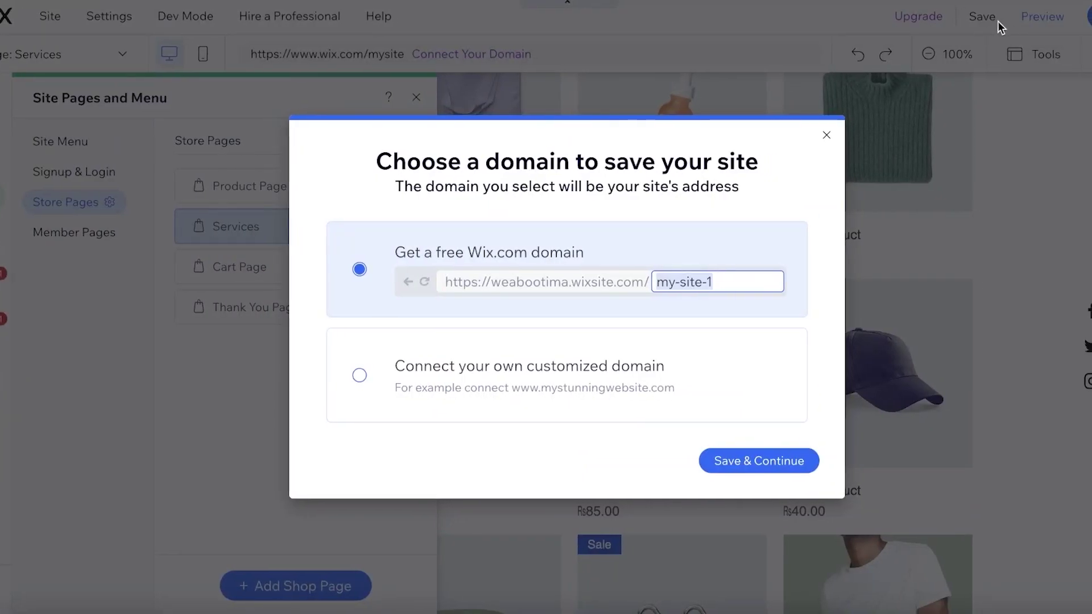
click(712, 460)
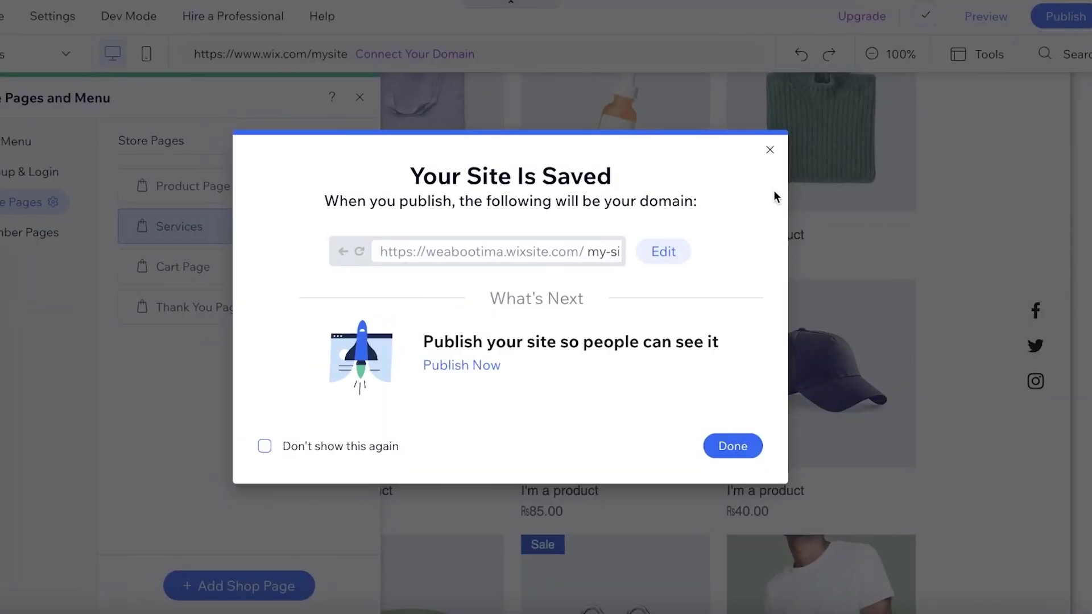
click(789, 150)
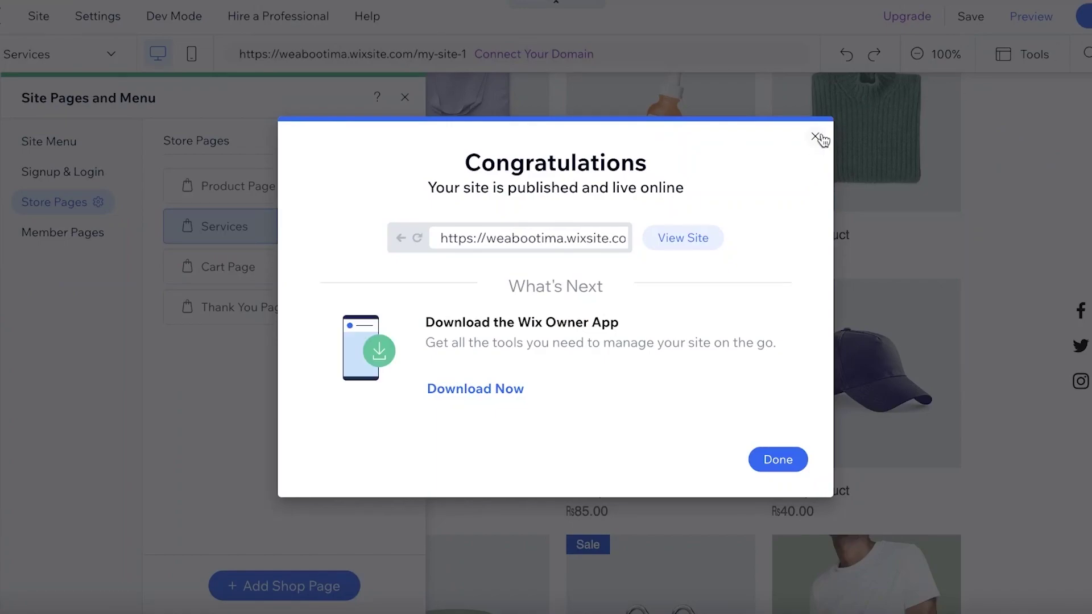
click(817, 137)
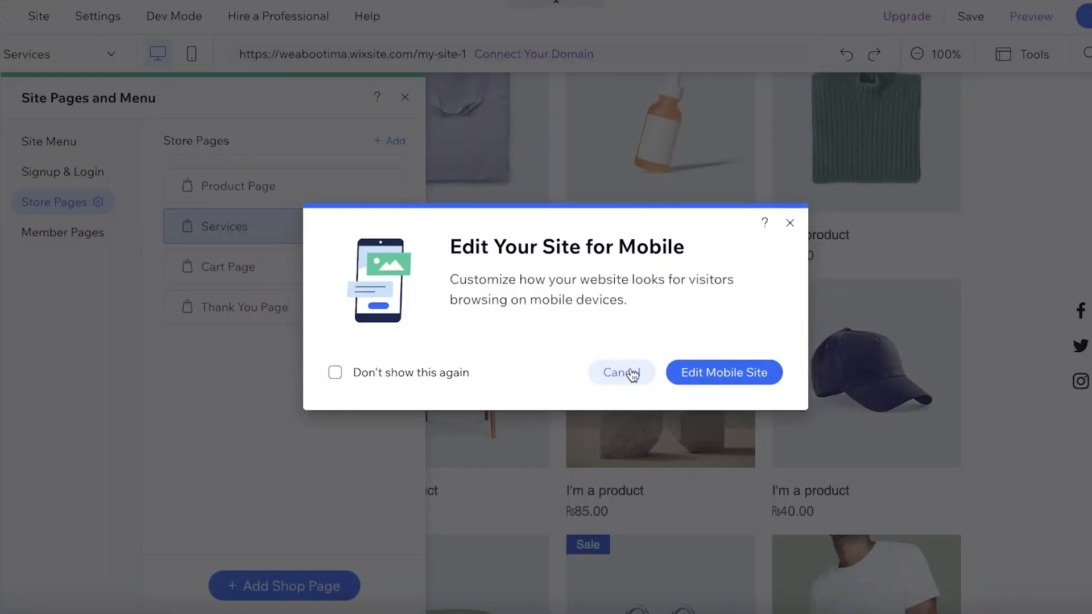
click(621, 372)
scroll(612, 170, up, 2)
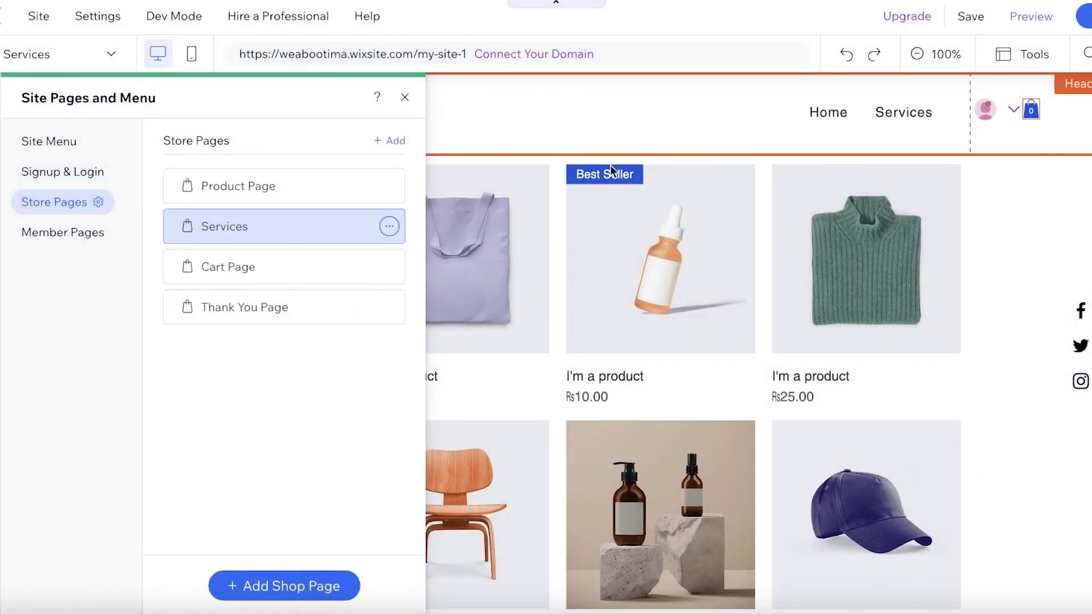
click(410, 97)
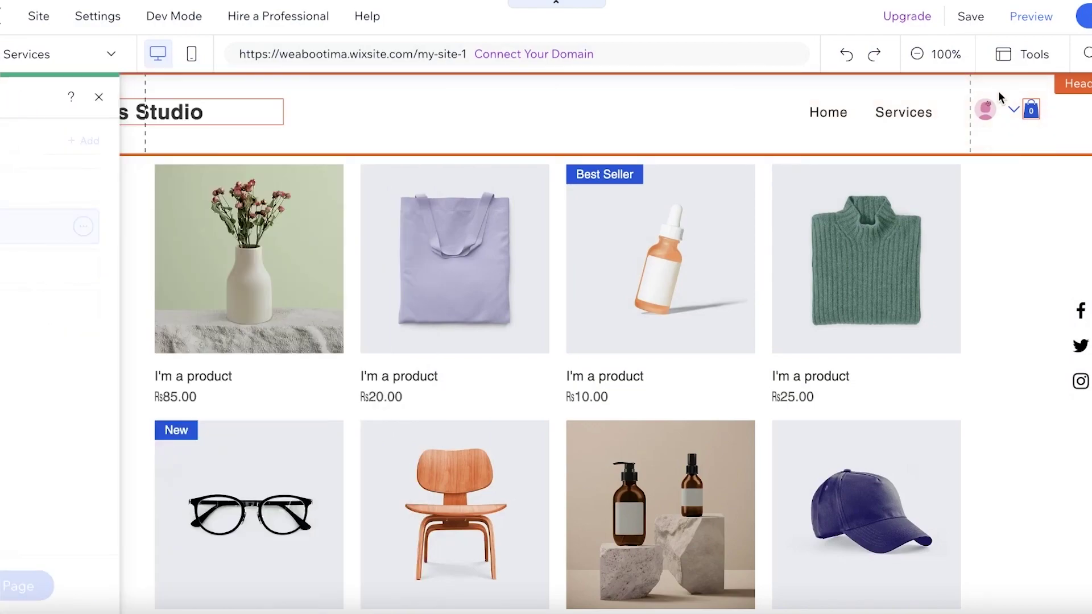
- Switch to the mobile version and move the cart icon between the site title and the menu icon
click(190, 62)
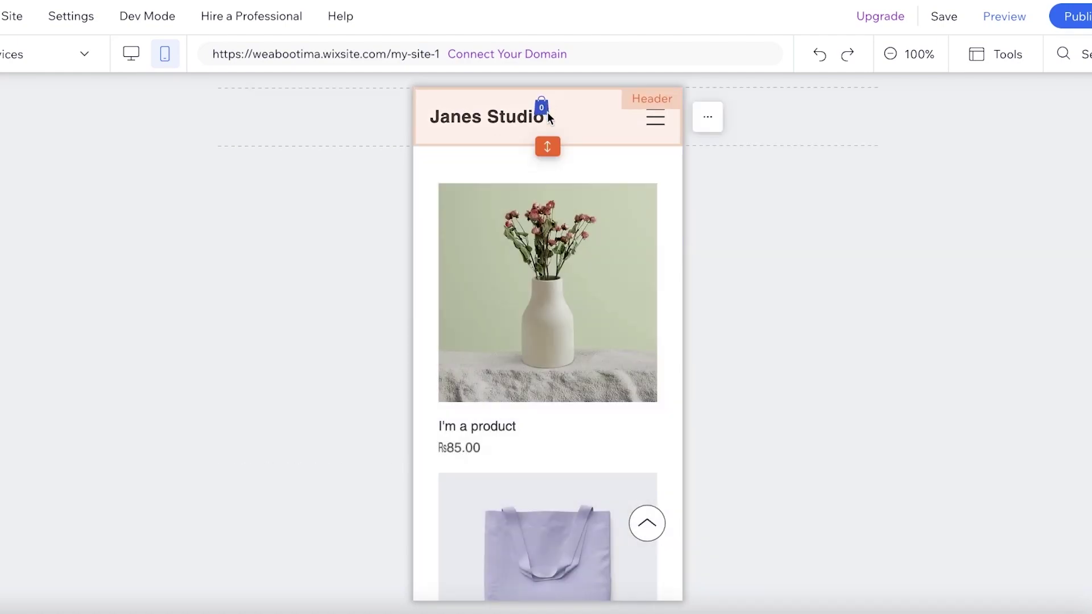
scroll(566, 230, down, 3)
scroll(575, 217, up, 3)
click(550, 109)
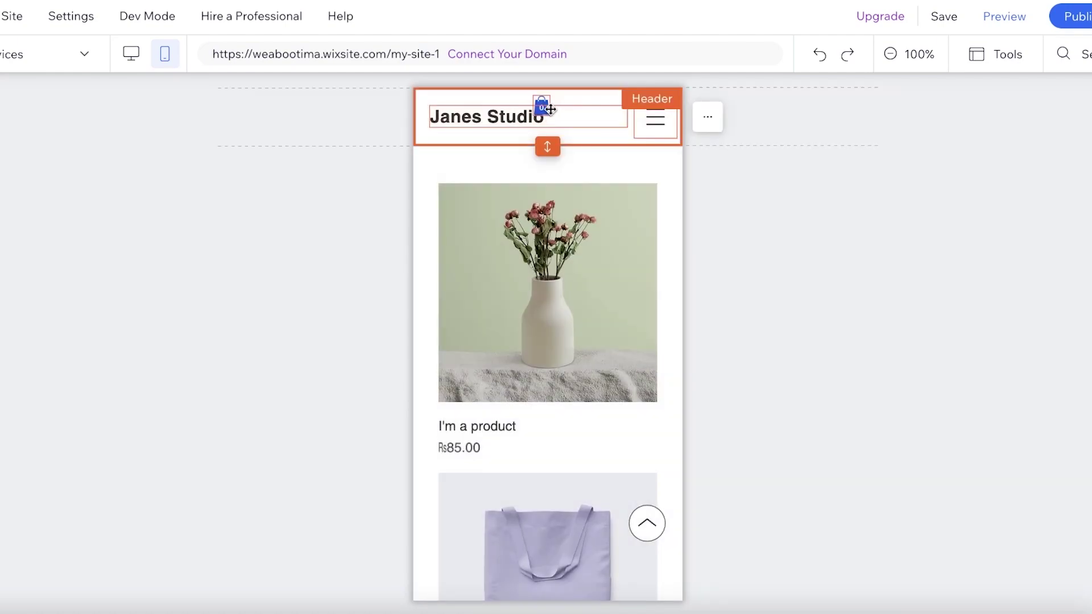
drag(550, 110, 616, 110)
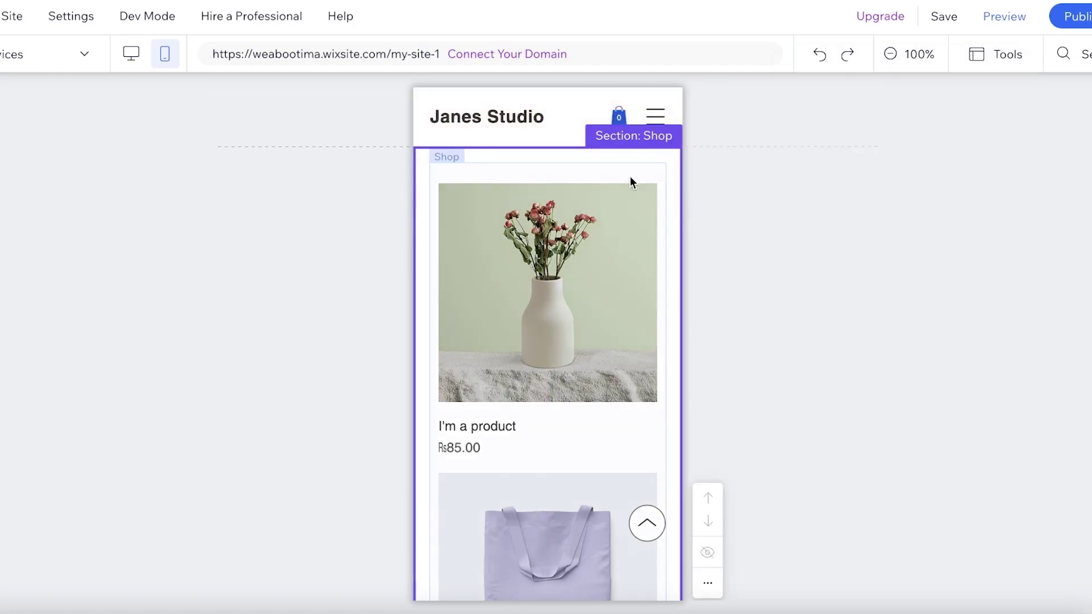
- Check the mobile Services page down to its footer and publish the latest changes
scroll(630, 182, down, 8)
scroll(624, 204, down, 15)
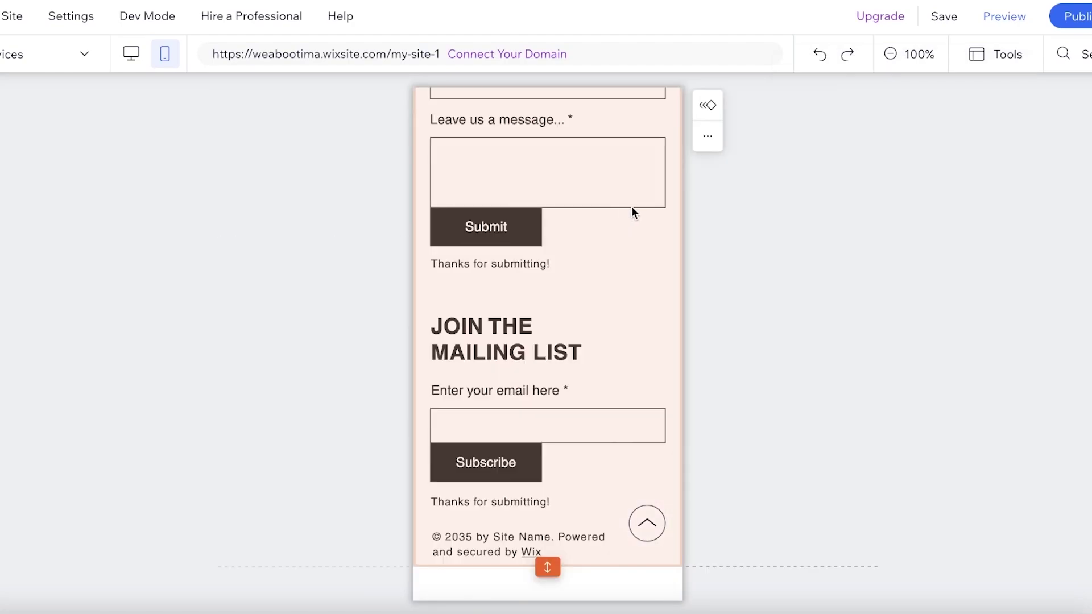
scroll(632, 206, up, 15)
scroll(668, 141, up, 10)
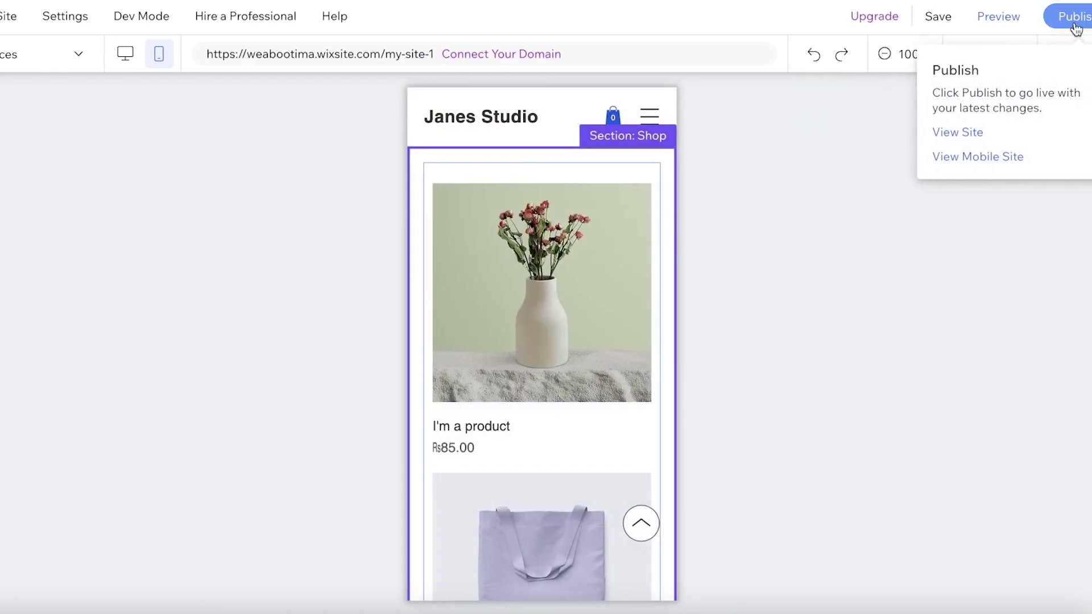
click(1075, 16)
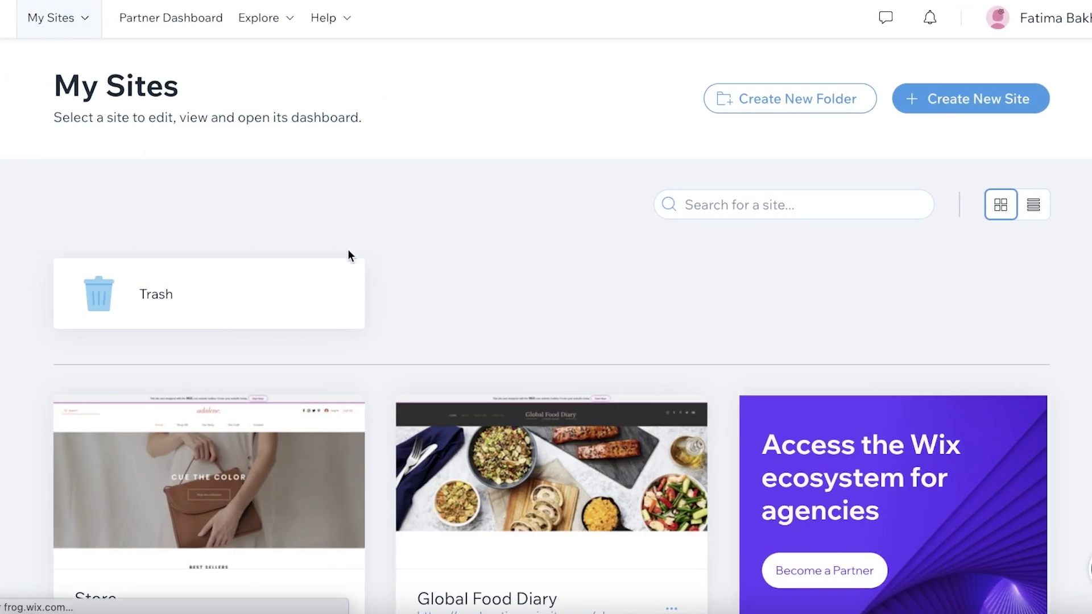
- Find My Site 1 among the account's sites and open its dashboard
scroll(349, 254, down, 5)
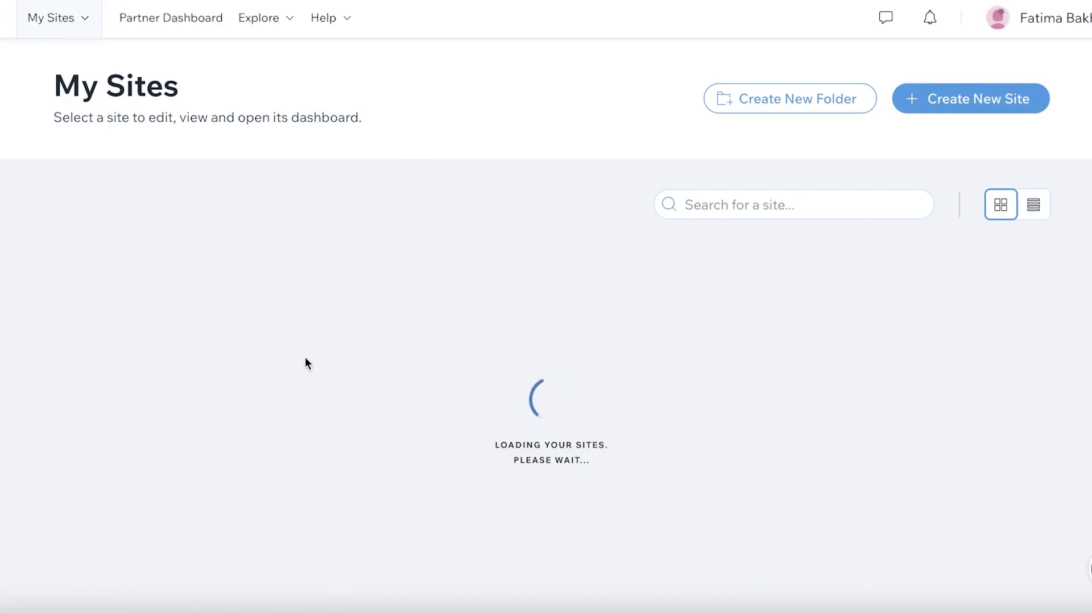
scroll(304, 359, down, 4)
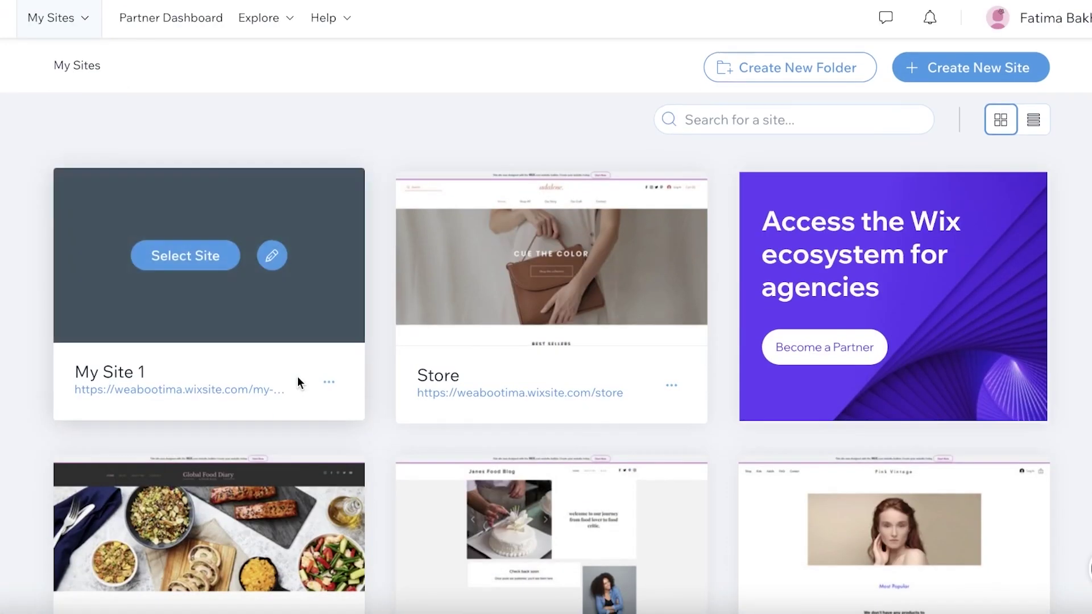
click(191, 259)
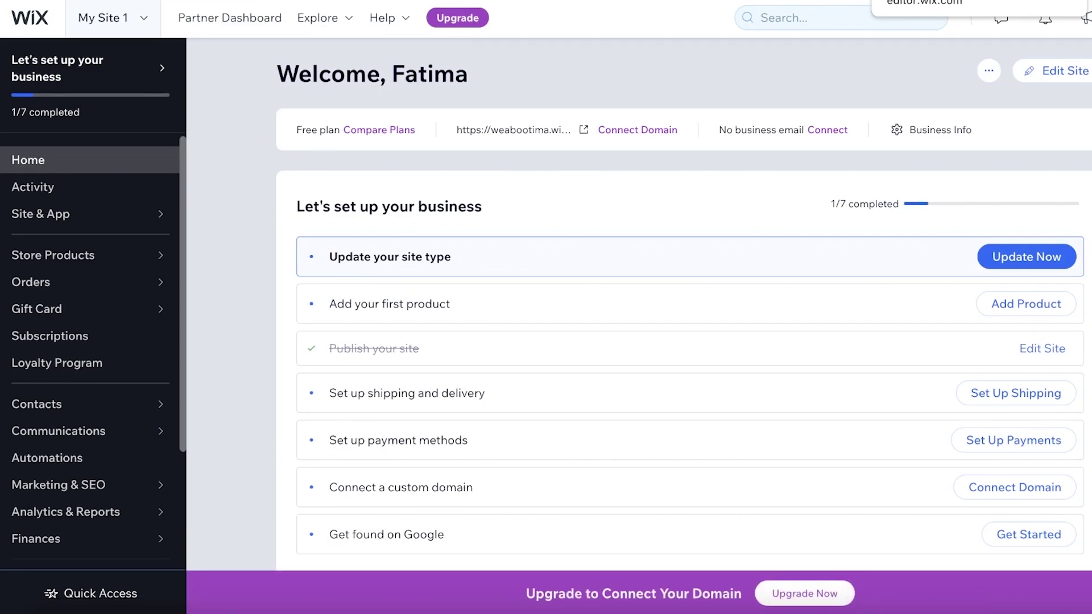
- Open the store's product list and delete all of the sample products
click(94, 255)
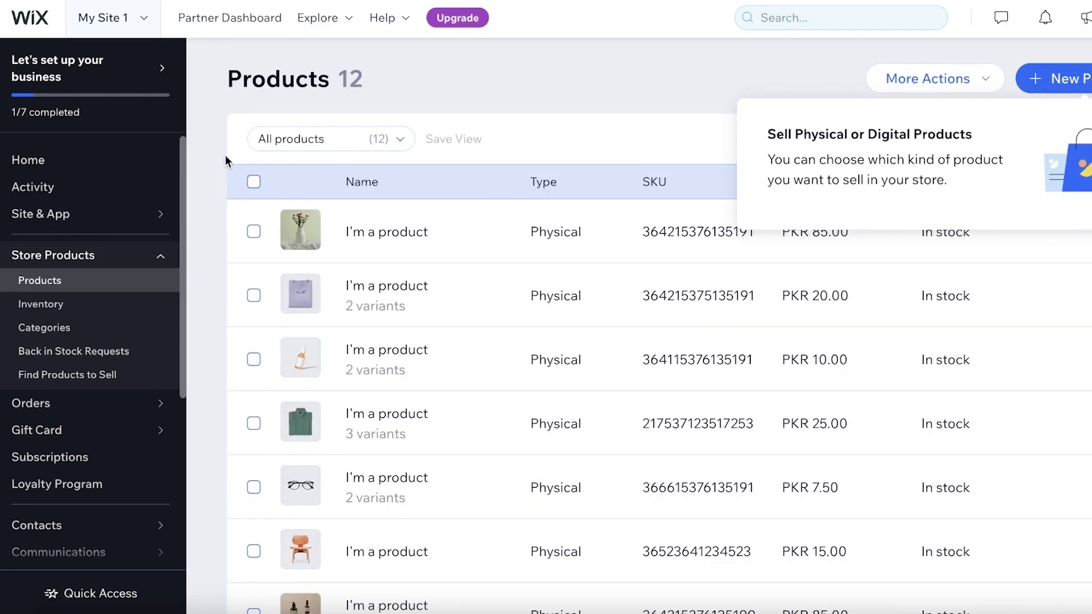
click(253, 178)
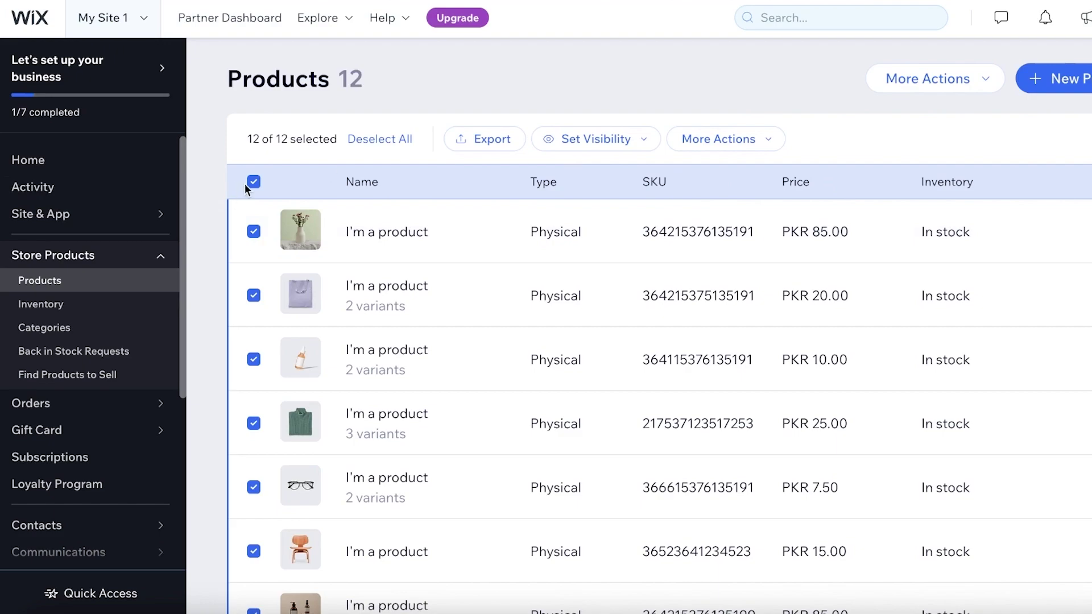
click(728, 139)
click(673, 391)
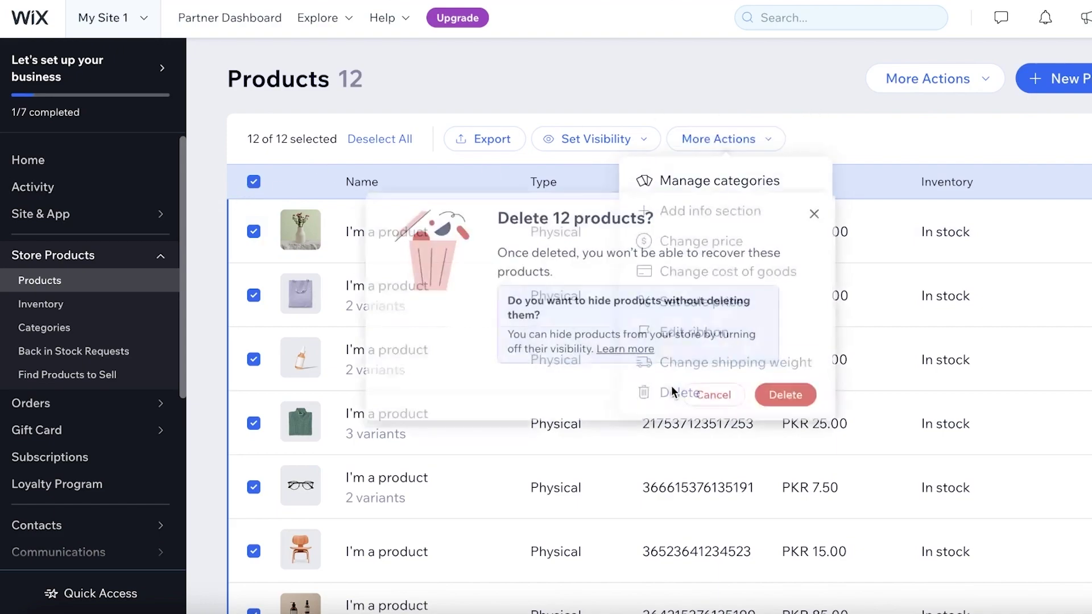
click(786, 398)
- Start a new digital file product and look through its file, basic info, media and additional info sections
click(690, 322)
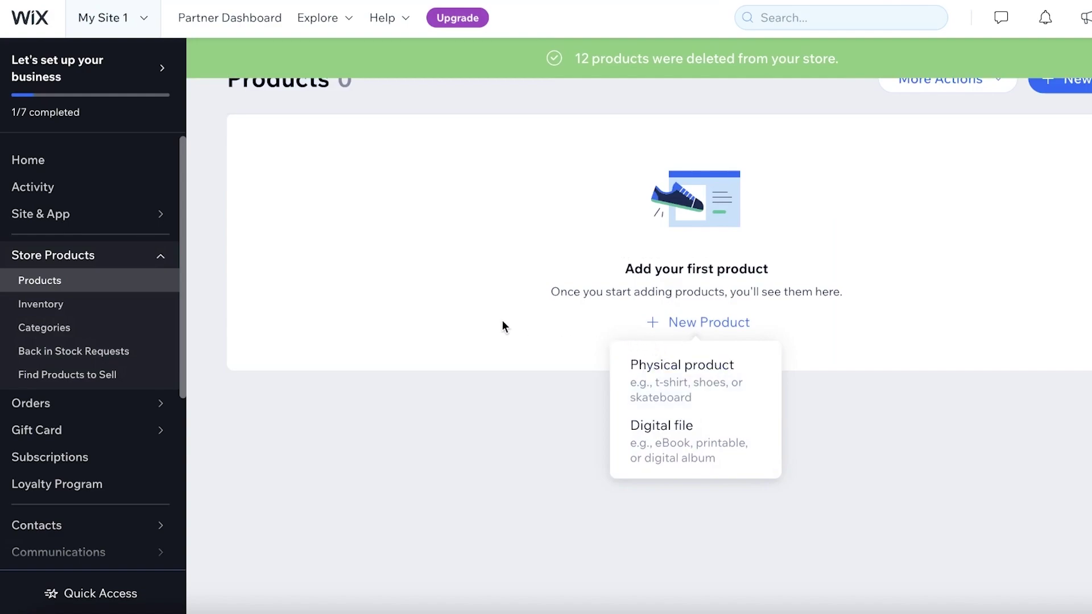
click(654, 448)
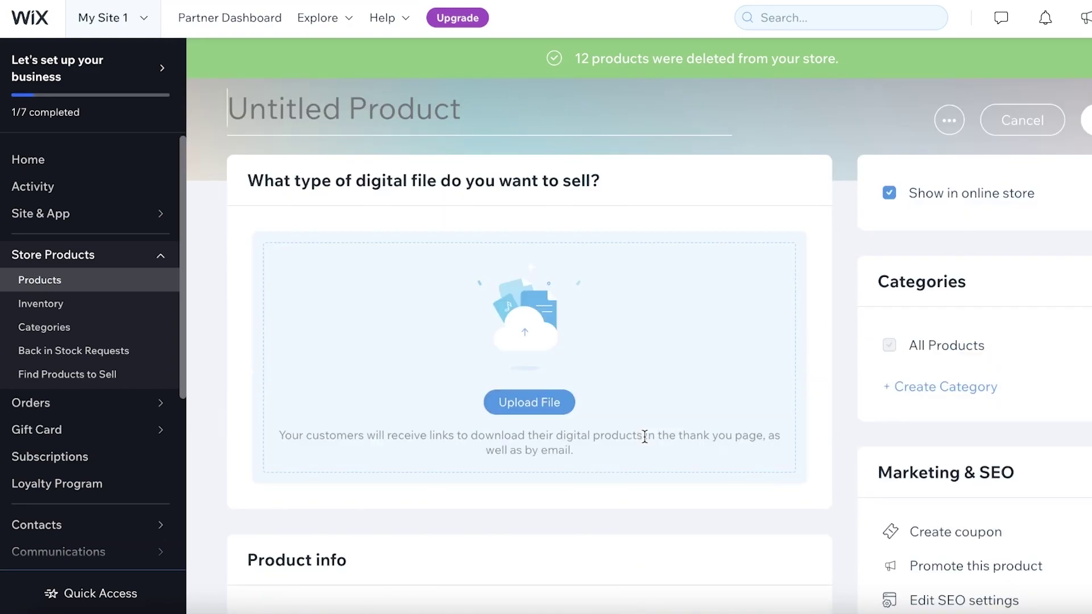
scroll(641, 214, down, 5)
scroll(641, 217, down, 2)
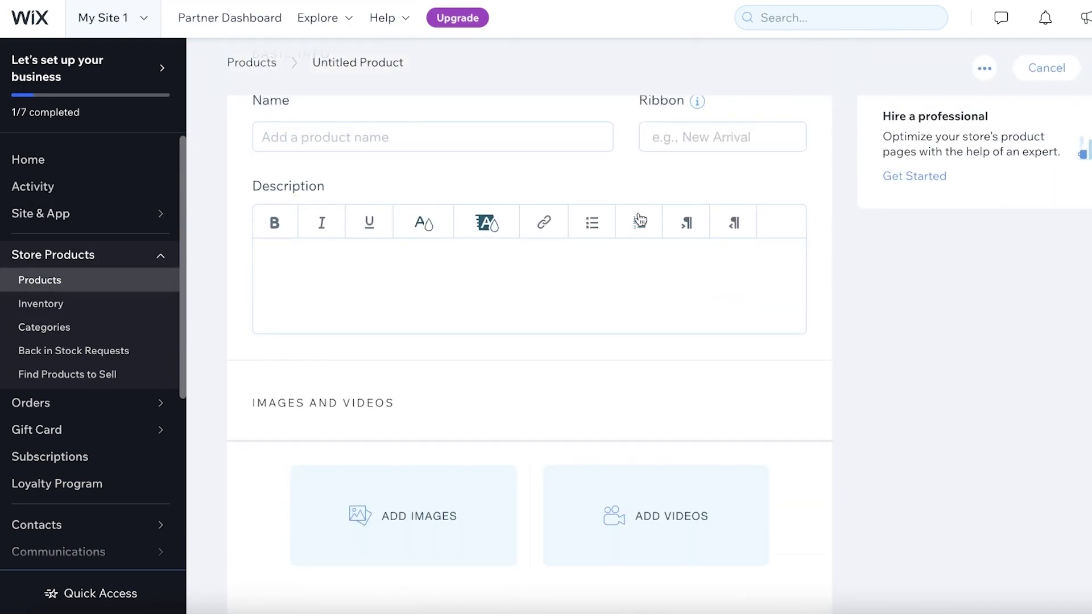
scroll(631, 222, down, 7)
scroll(628, 222, up, 15)
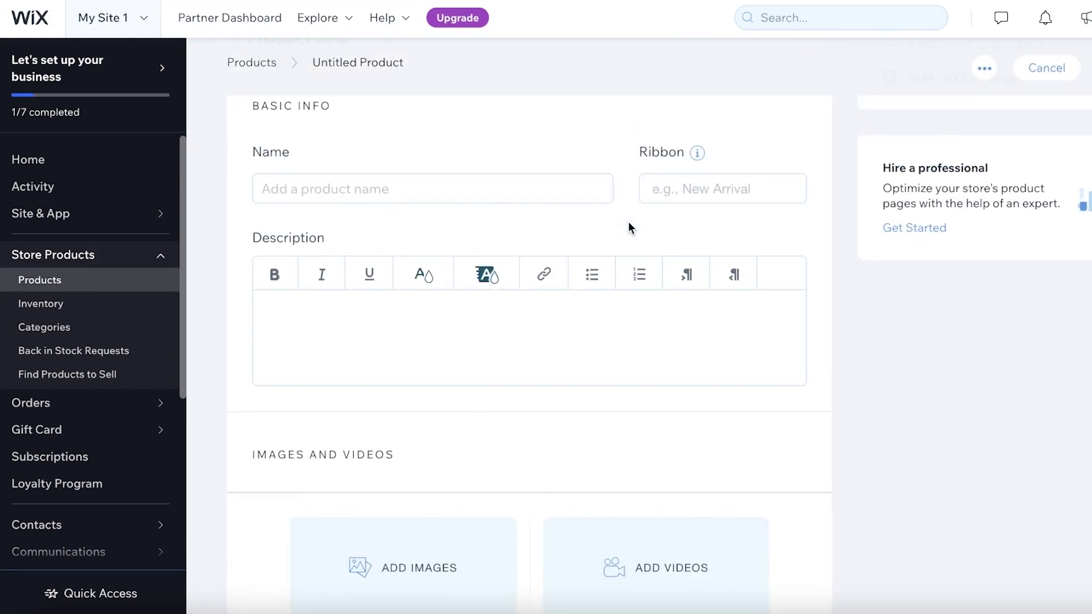
scroll(627, 227, up, 2)
scroll(619, 237, down, 10)
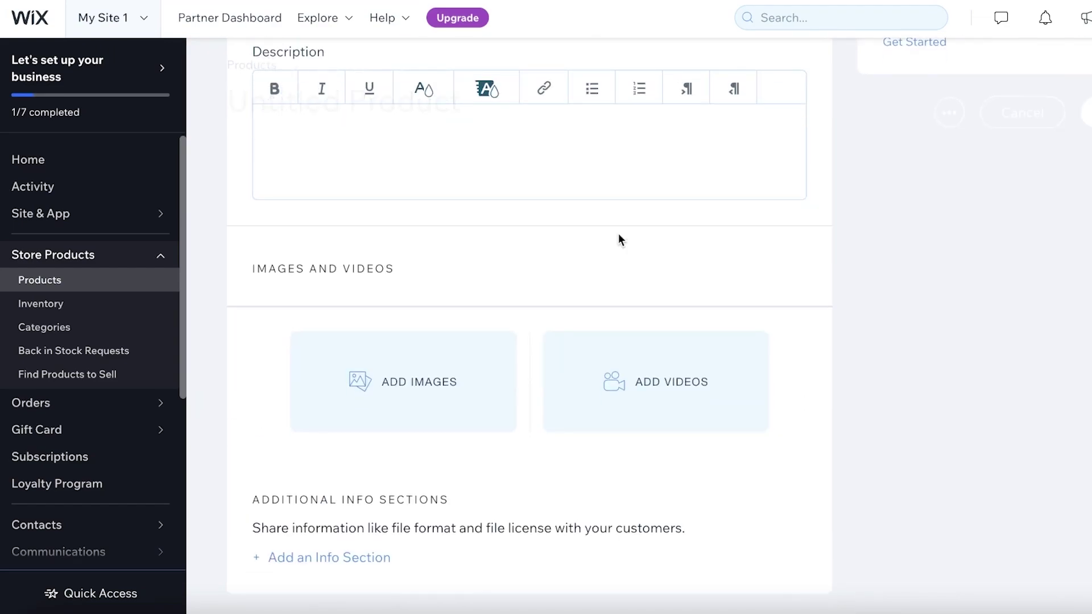
- Review the new digital product form's file upload, product info, media, pricing and inventory sections, and return to the site's dashboard home
scroll(615, 239, down, 3)
scroll(600, 254, up, 6)
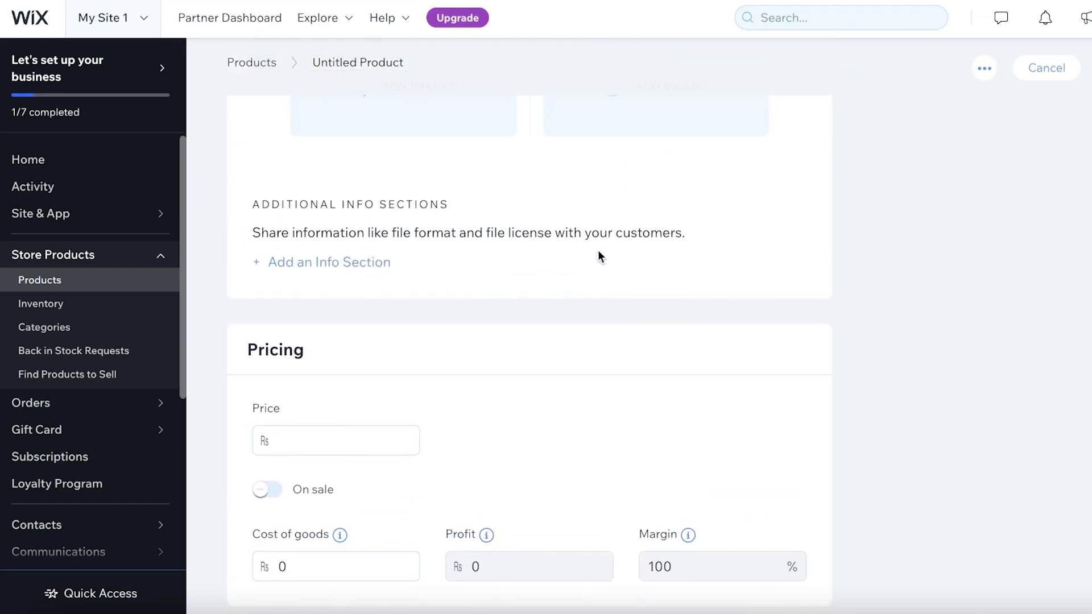
scroll(594, 259, down, 1)
scroll(591, 265, down, 5)
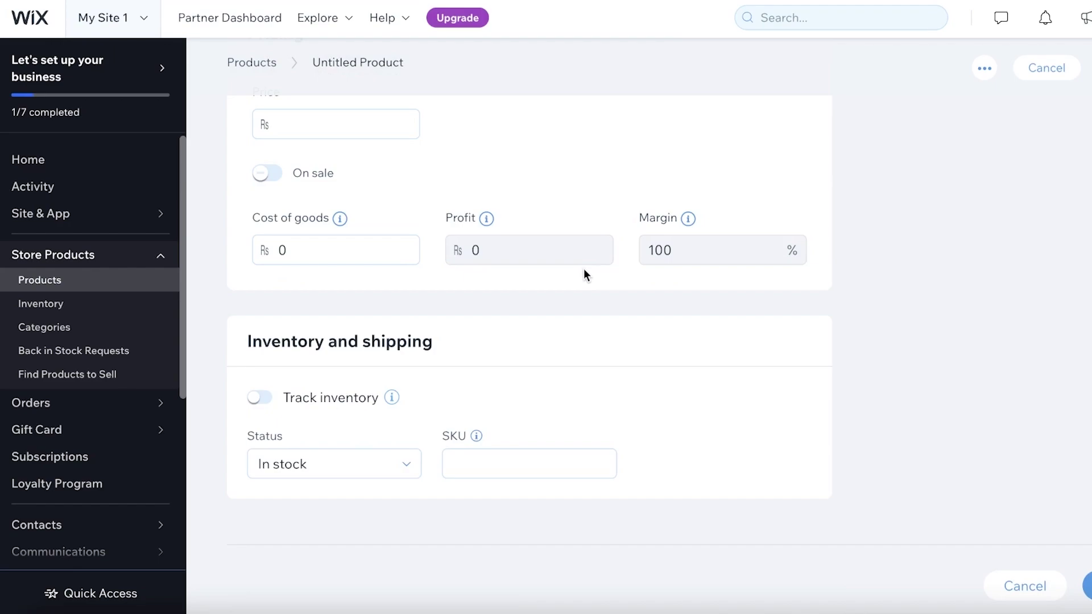
scroll(584, 276, up, 8)
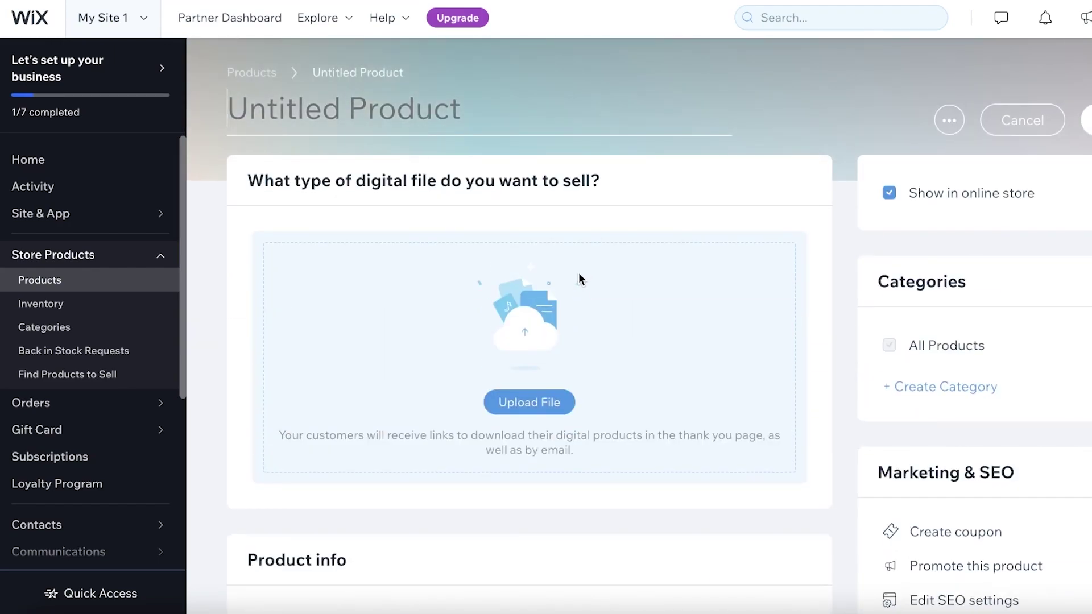
scroll(580, 272, down, 3)
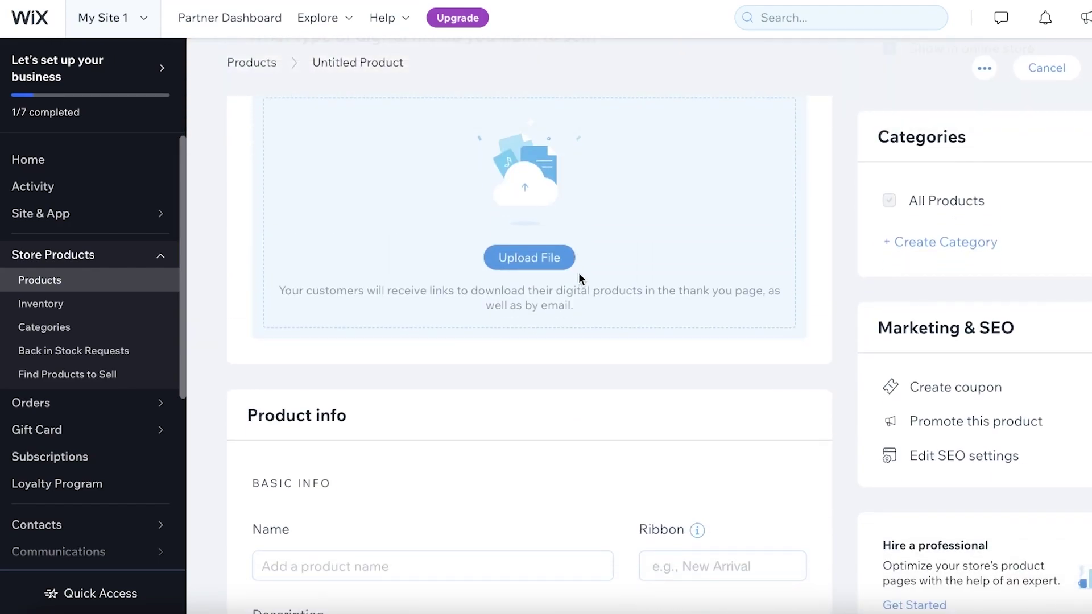
scroll(578, 275, down, 3)
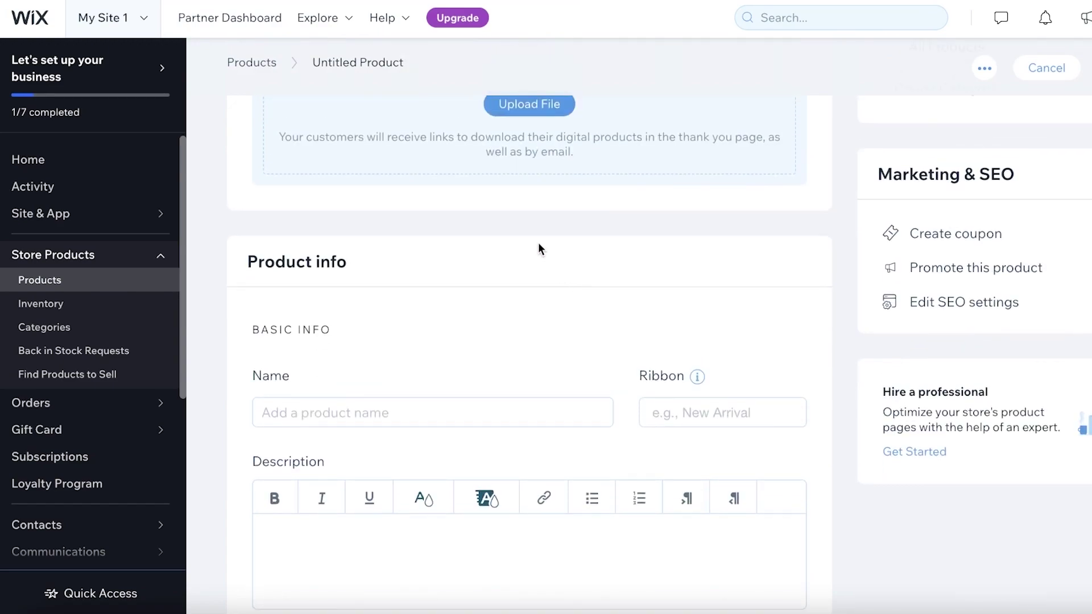
scroll(538, 247, up, 4)
scroll(517, 283, down, 15)
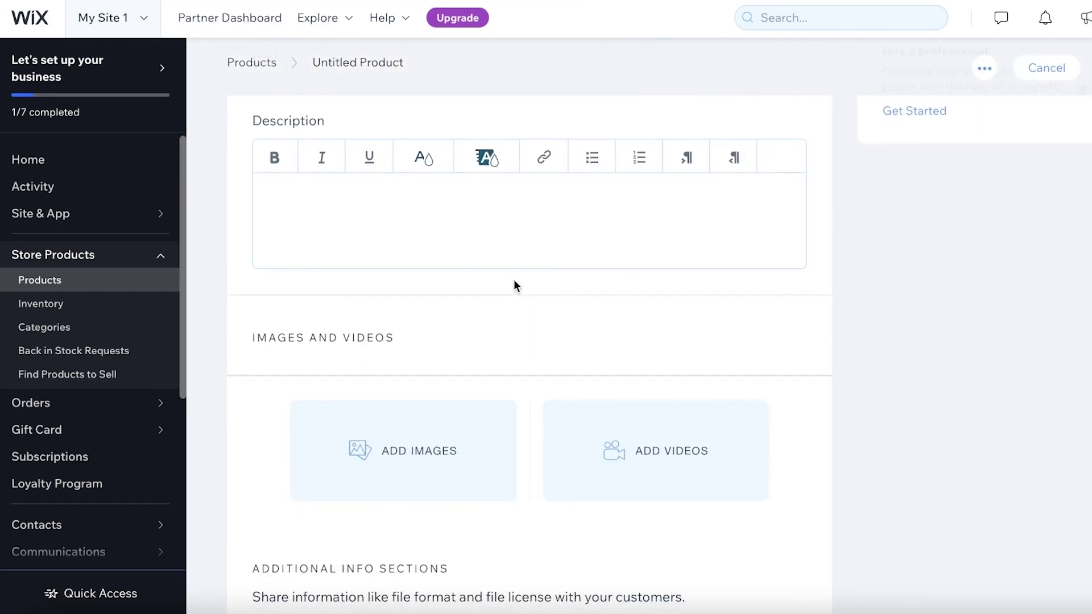
scroll(453, 286, down, 4)
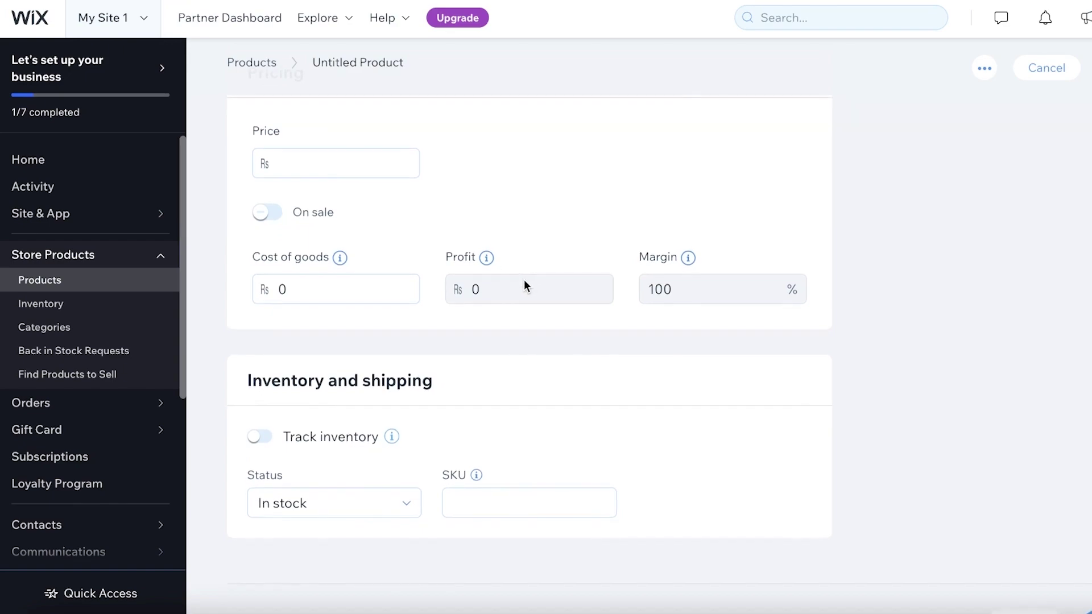
scroll(569, 273, up, 9)
scroll(622, 254, up, 8)
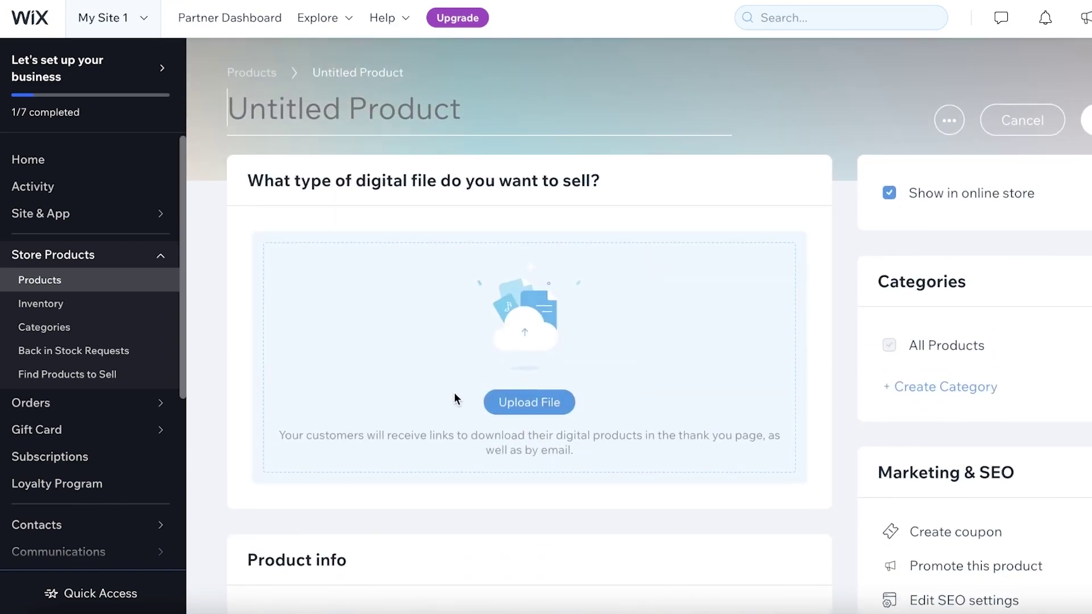
scroll(431, 276, down, 2)
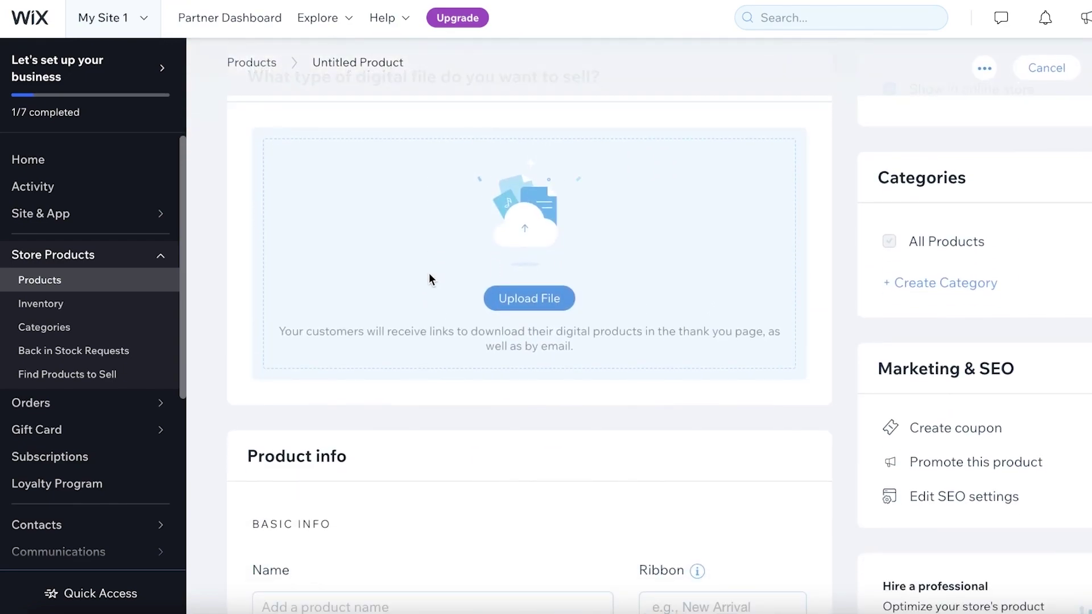
scroll(429, 278, down, 8)
scroll(552, 234, up, 4)
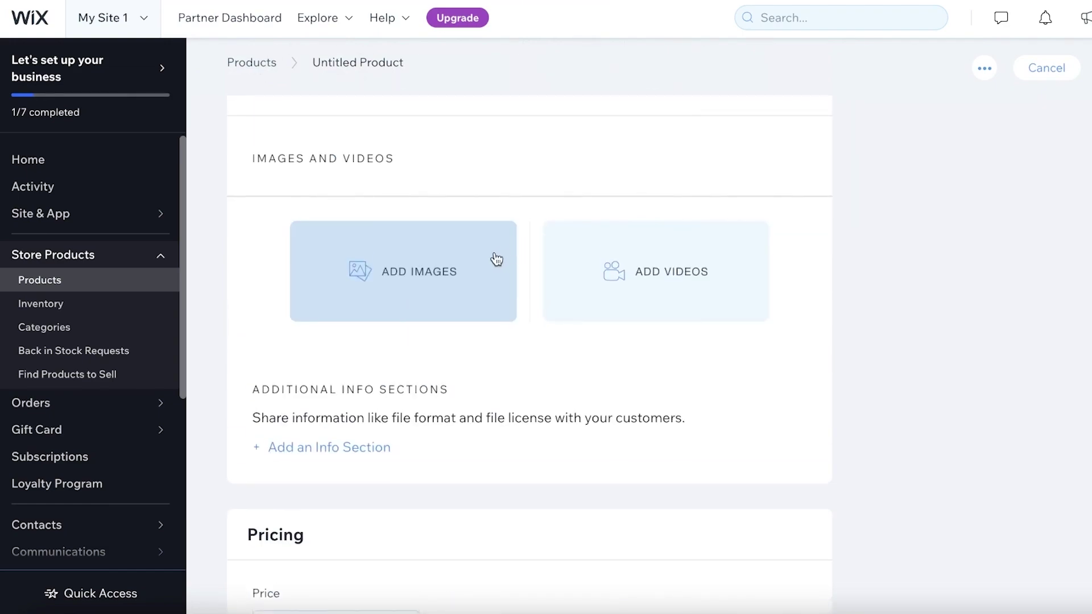
click(80, 161)
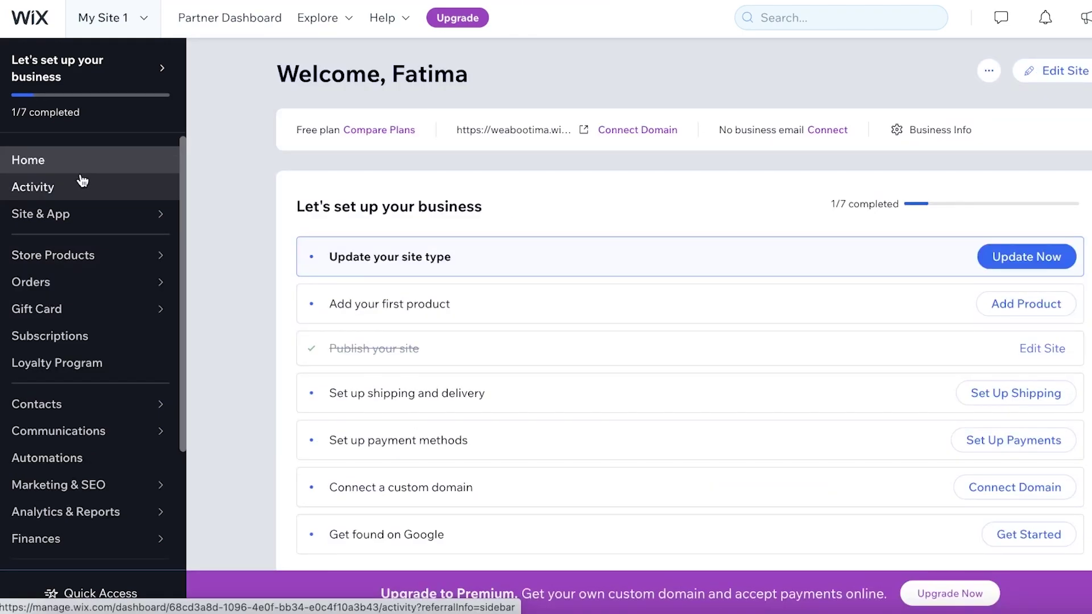